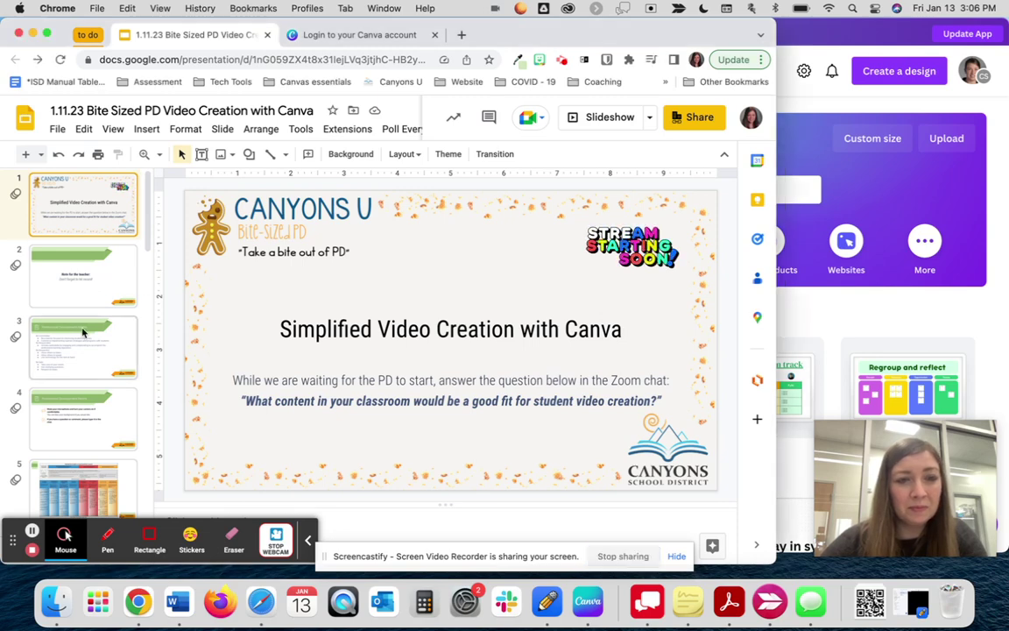
# - Step through the Professional Development Norms slides, including the one on microphones and chat questions
pyautogui.click(83, 365)
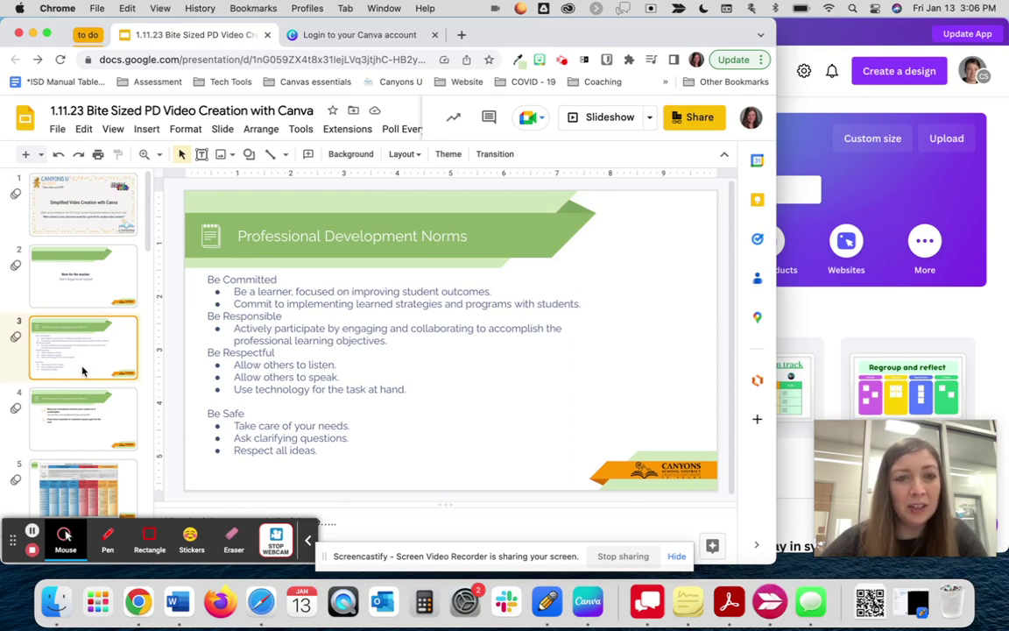
pyautogui.click(77, 424)
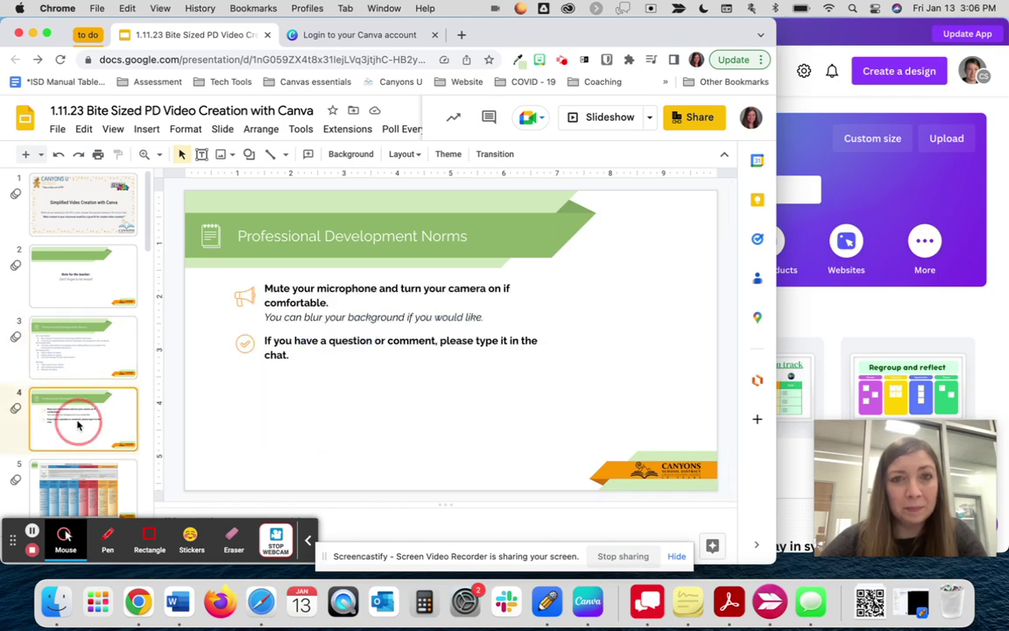
# - Show the MTSS chart, Evidence-Based Instructional Priorities and Learning Intentions & Success Criteria slides
pyautogui.click(70, 495)
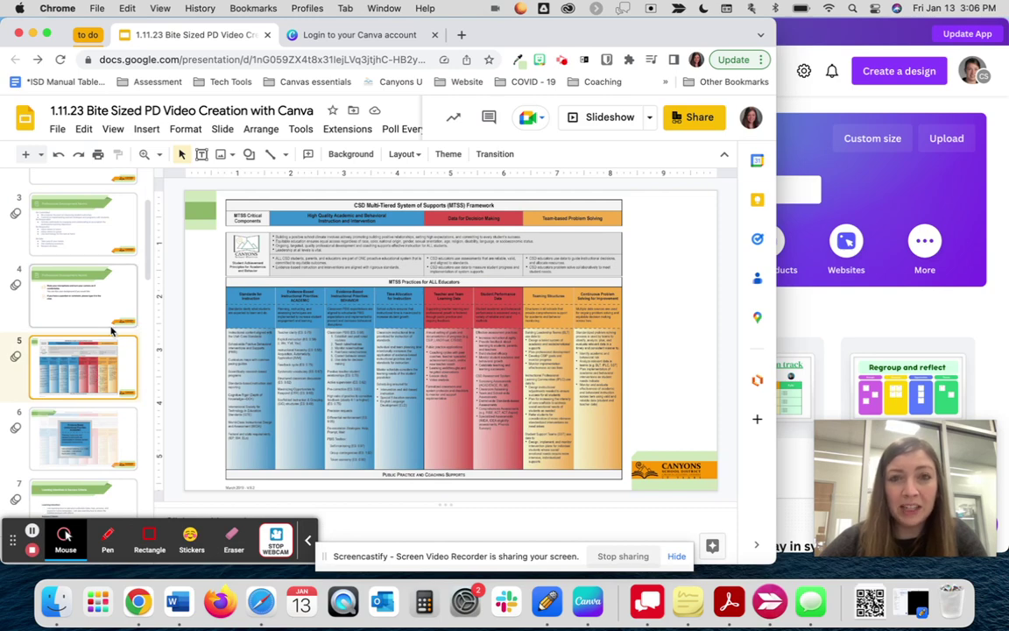
pyautogui.click(88, 447)
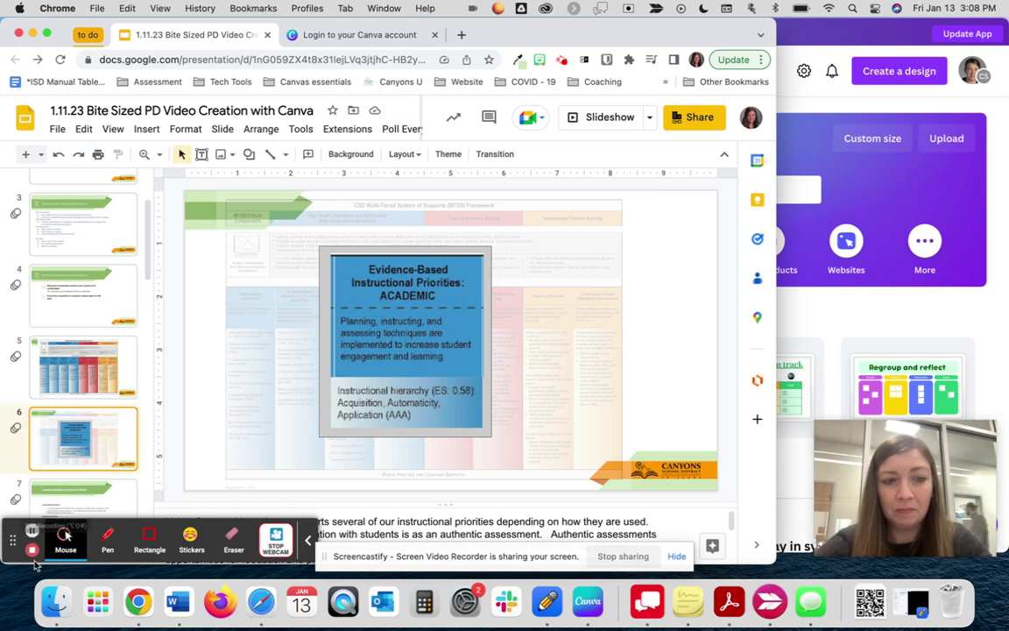
pyautogui.click(106, 509)
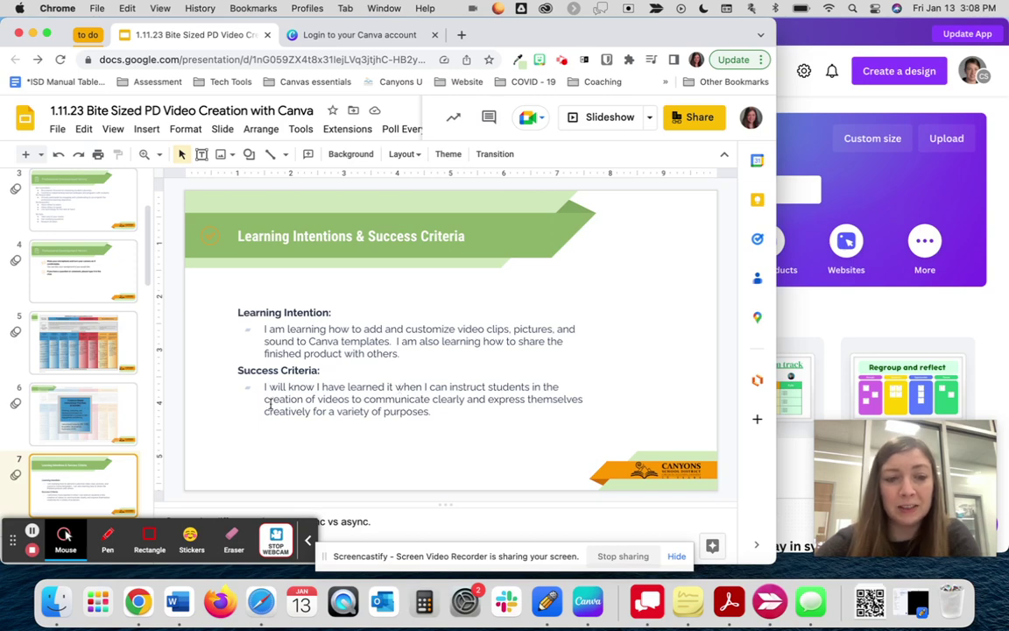
pyautogui.scroll(-3, 94, 400)
# - Show the Agenda slide listing Why Canva? through Sharing the finished product
pyautogui.click(94, 400)
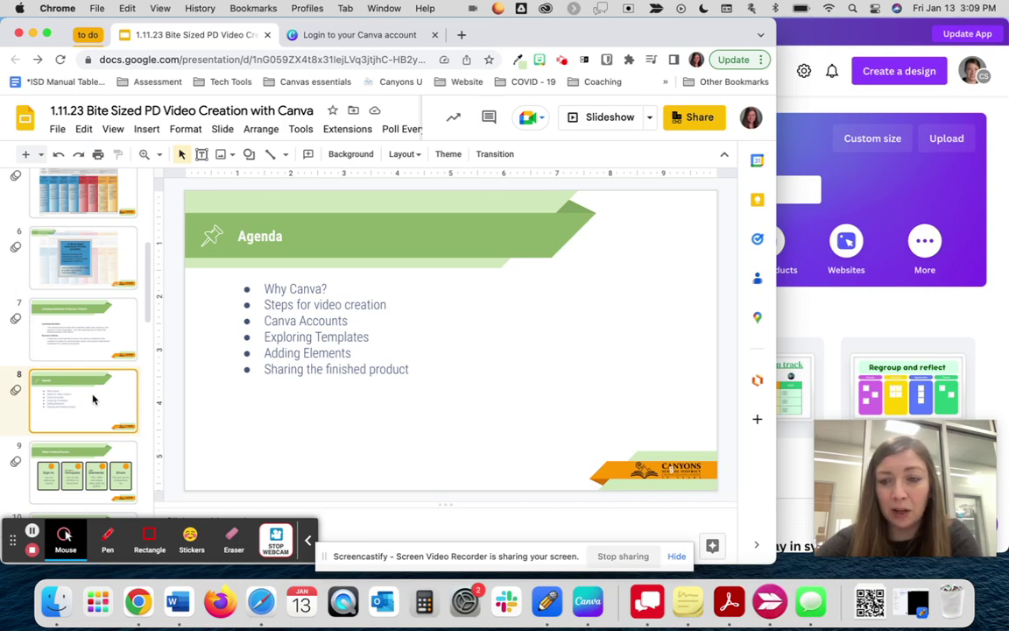
pyautogui.scroll(-3, 93, 400)
# - Show slide 9, Video Creation Process, with its Sign in, Template, Elements and Share steps
pyautogui.click(93, 399)
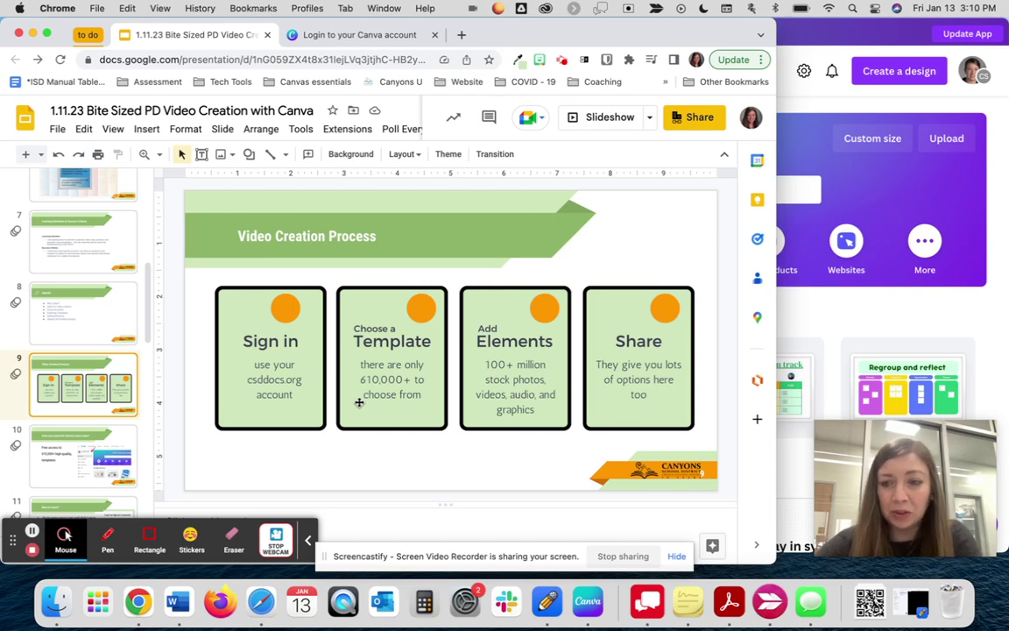
# - Show the 'Have you joined the district Canva team?' slide and switch to the Canva desktop app
pyautogui.click(76, 462)
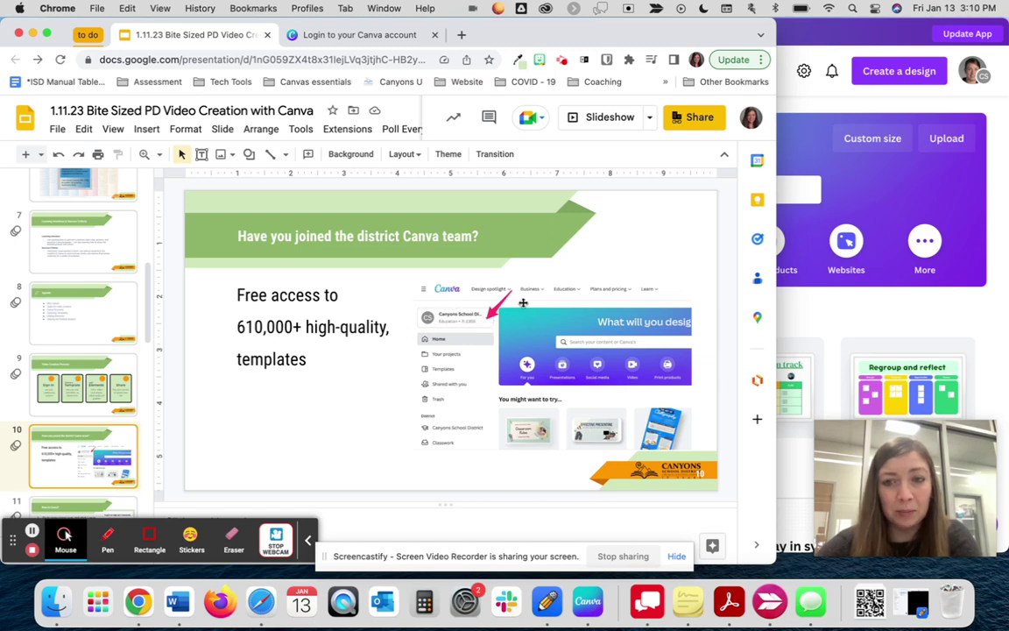
pyautogui.press('super+Tab')
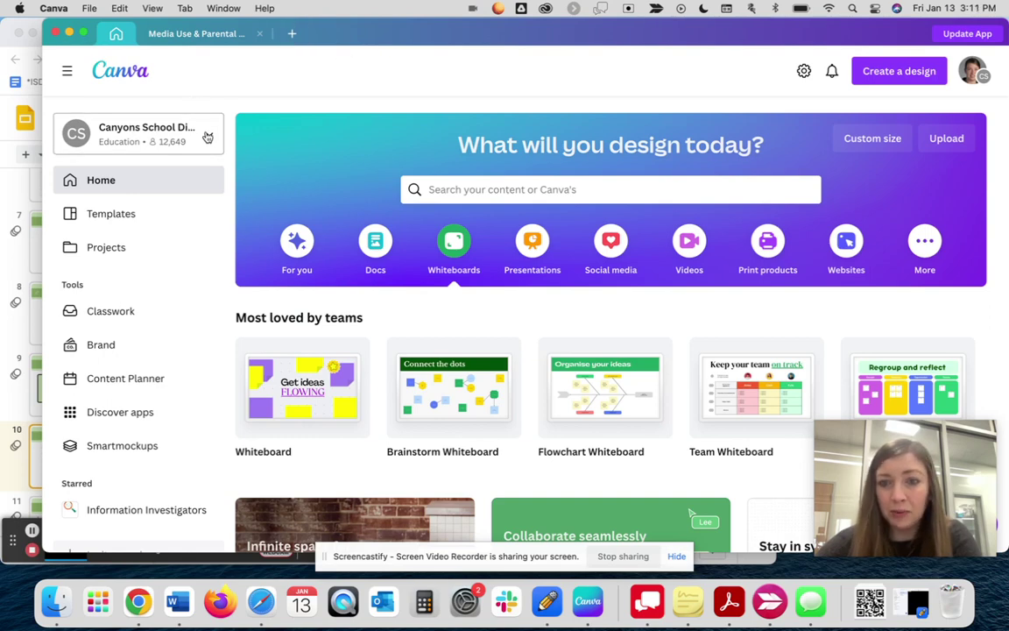
# - Open and close the Canva team list, keeping the district Education team, and return to Google Slides
pyautogui.click(208, 137)
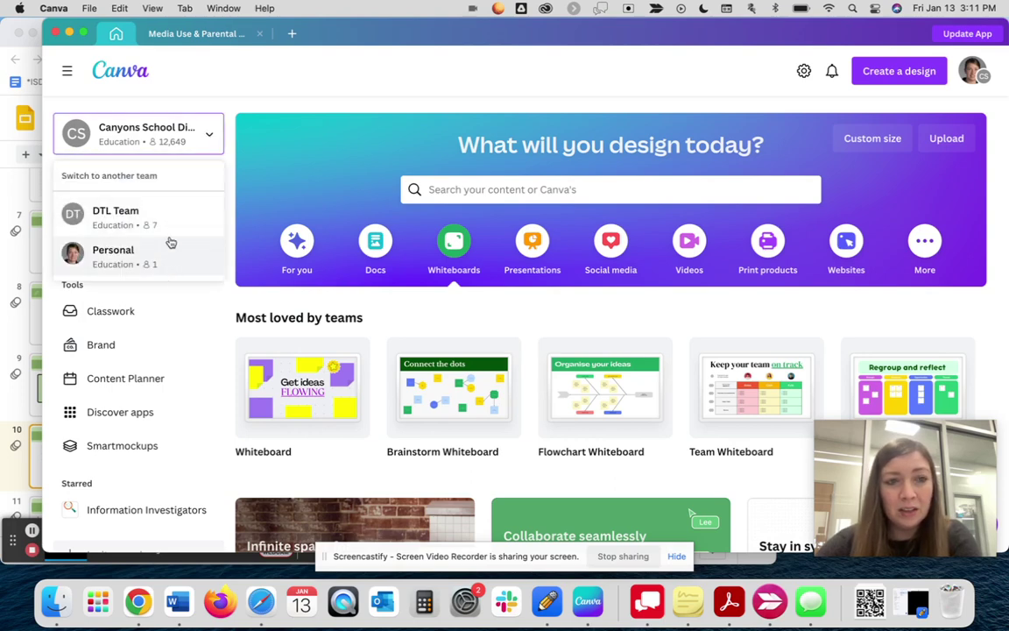
pyautogui.click(90, 117)
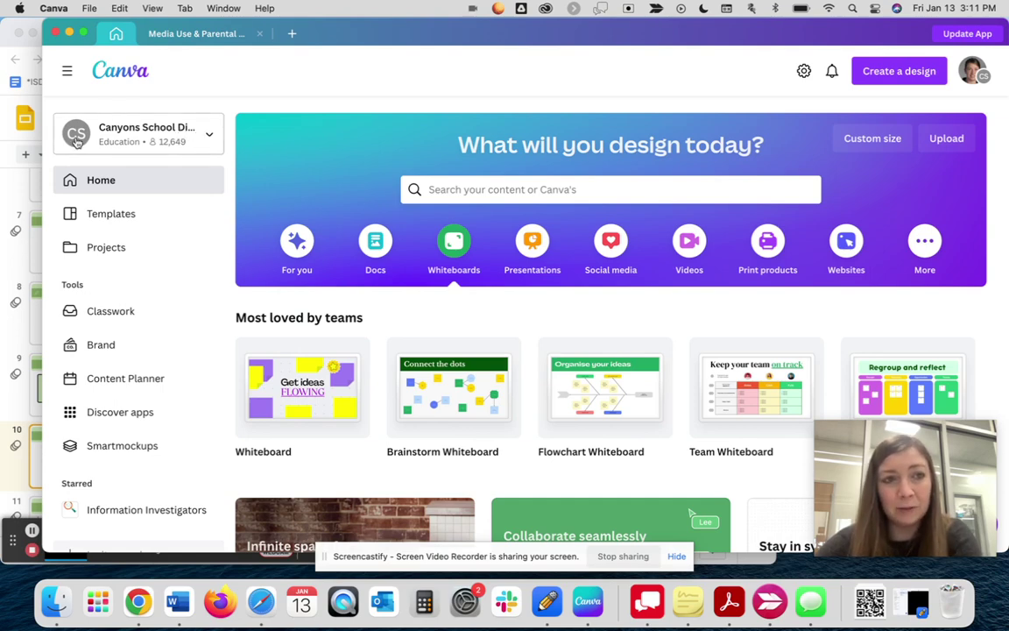
pyautogui.click(11, 175)
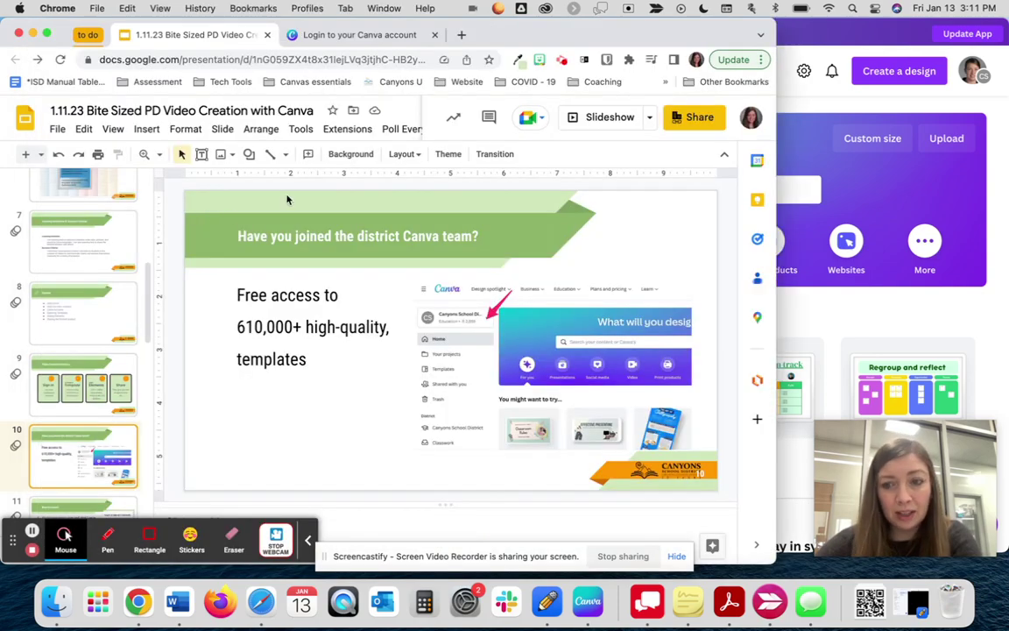
# - Log into Canva in the browser with Continue with email, entering the district email address
pyautogui.click(357, 35)
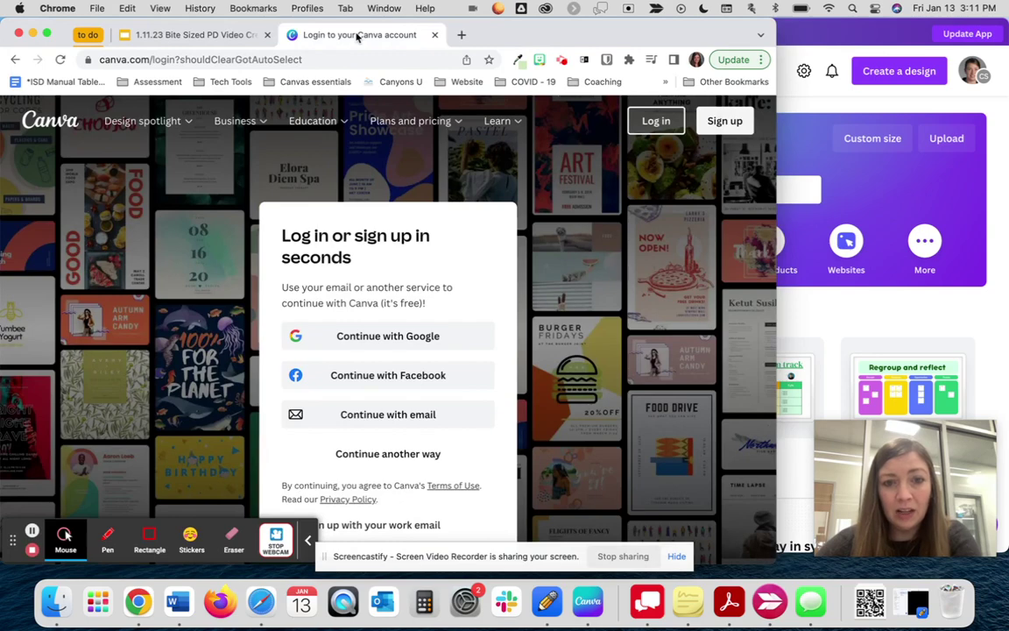
pyautogui.moveTo(231, 116)
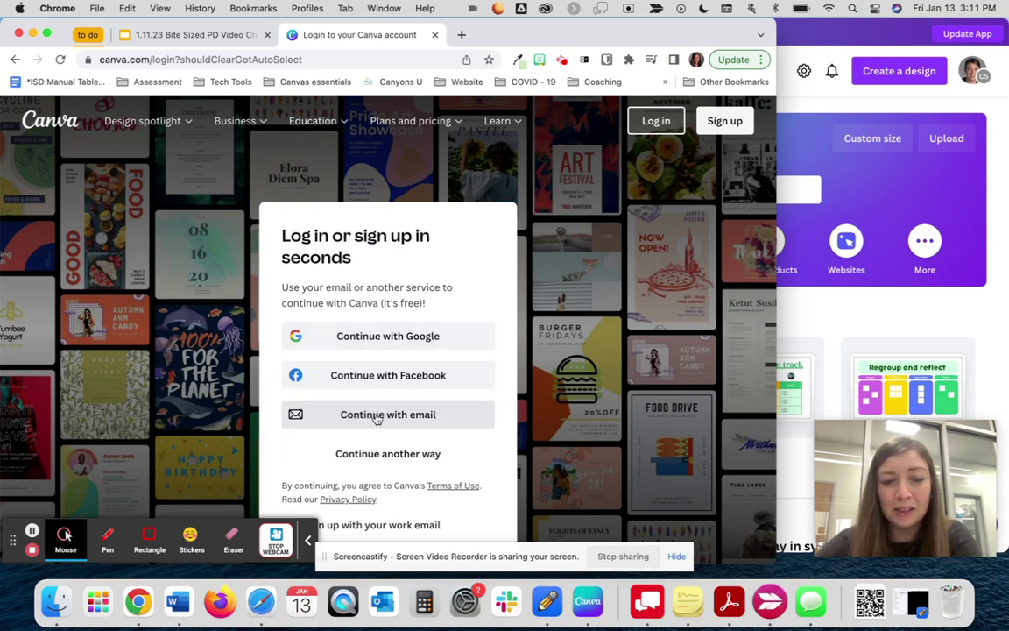
pyautogui.click(325, 417)
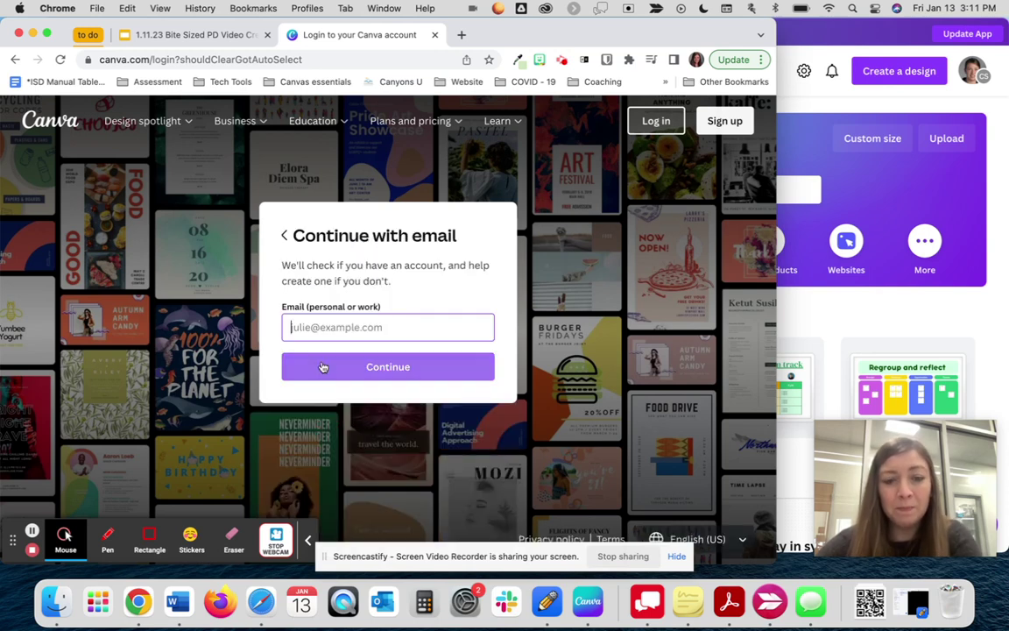
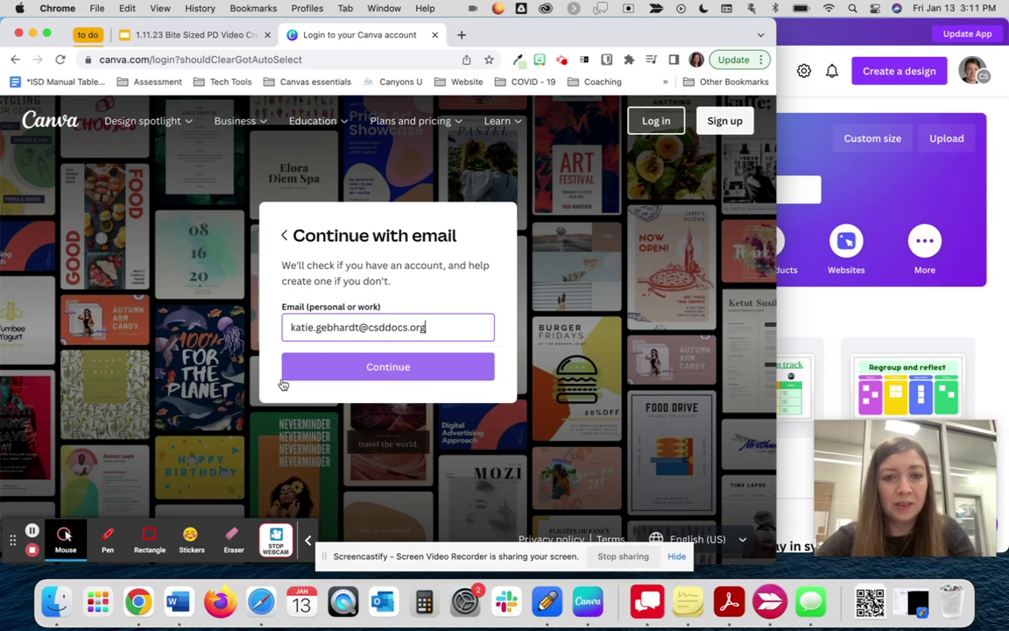
pyautogui.click(322, 368)
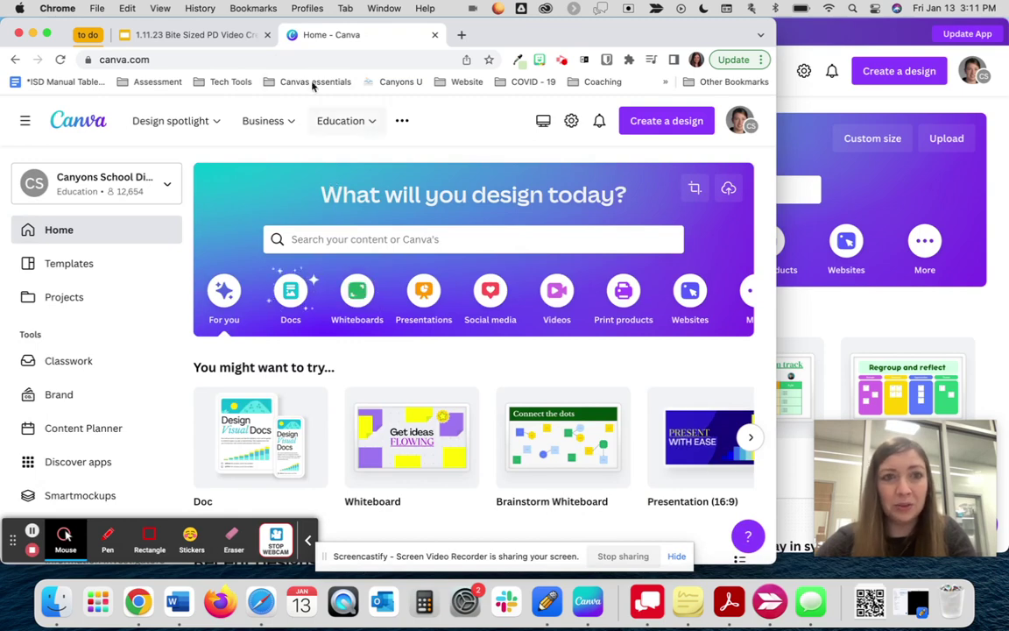
# - Show the New to Canva, Existing Canva Users and Selecting a template slides, then bring Canva forward
pyautogui.click(193, 35)
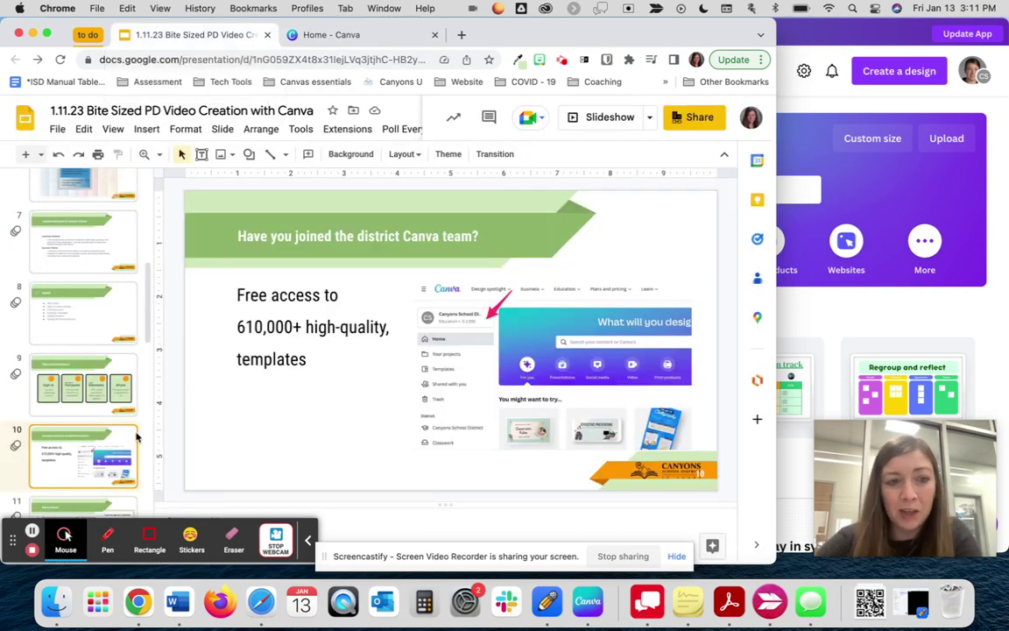
pyautogui.scroll(-3, 83, 399)
pyautogui.click(57, 421)
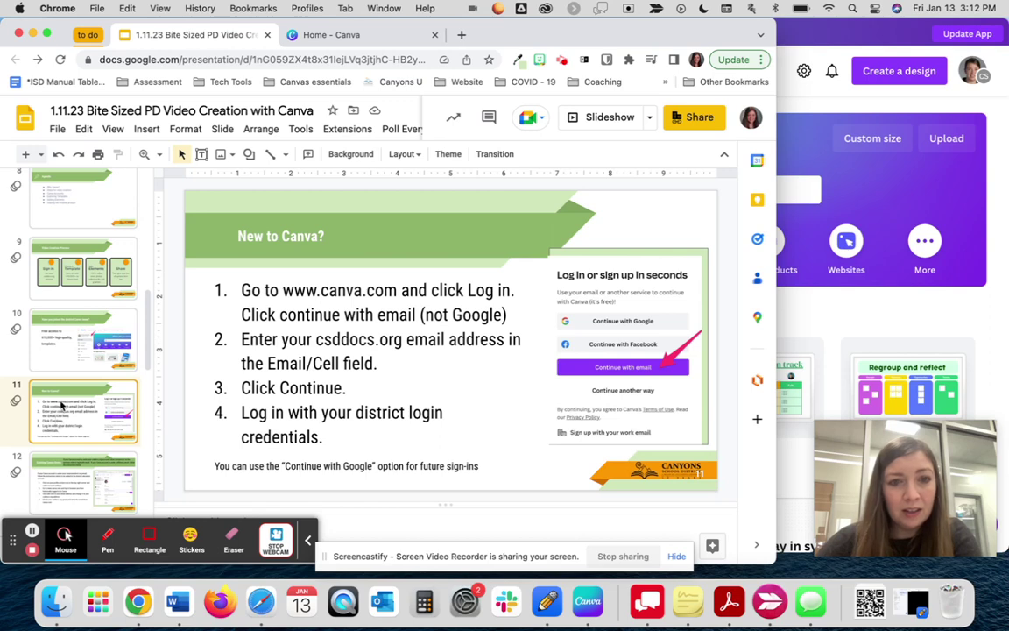
pyautogui.scroll(-2, 61, 404)
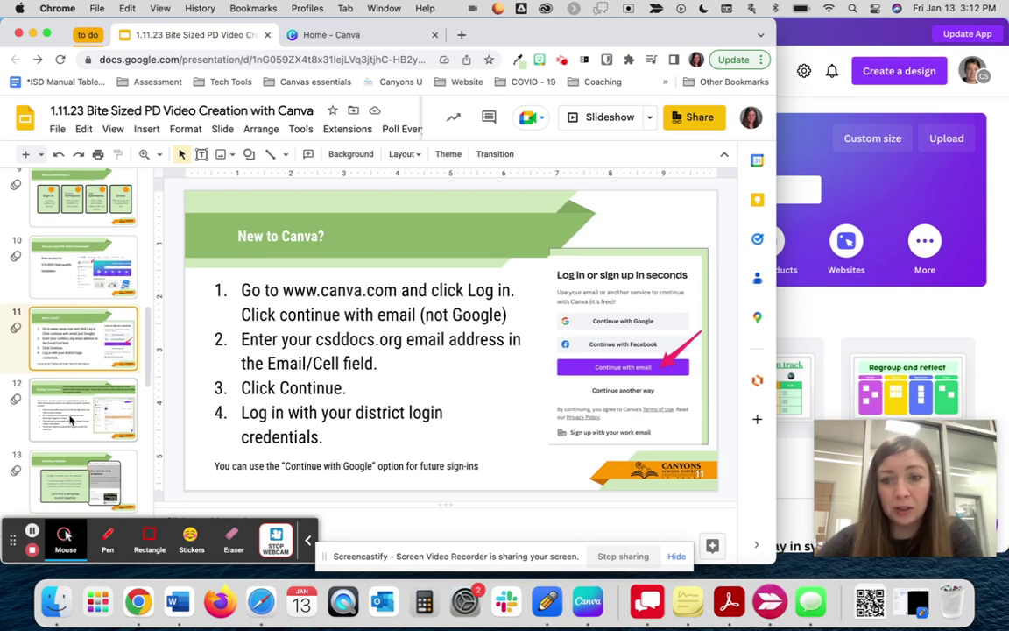
pyautogui.click(70, 420)
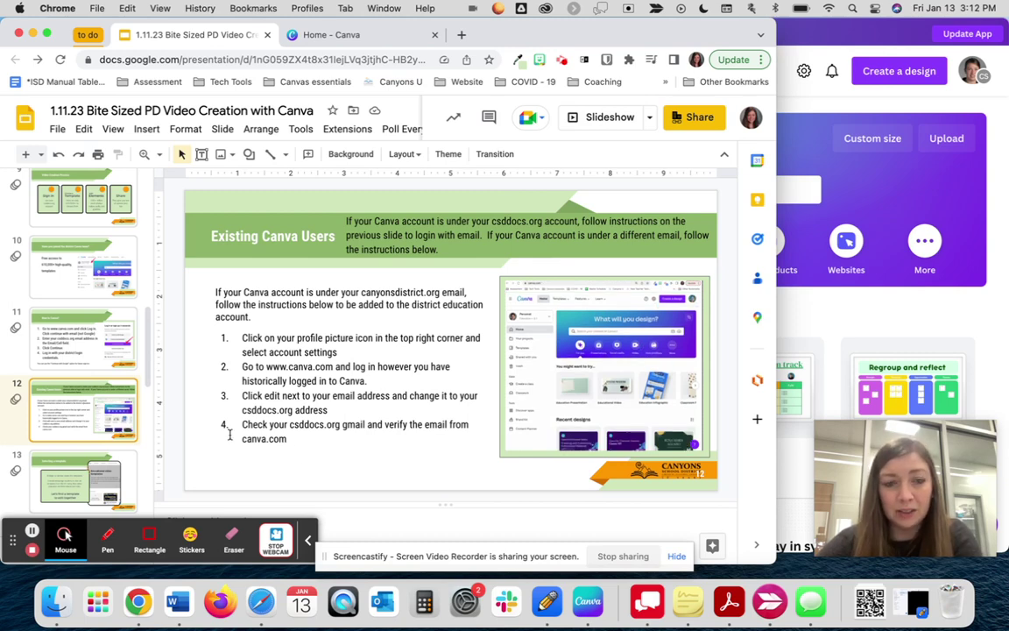
pyautogui.click(73, 471)
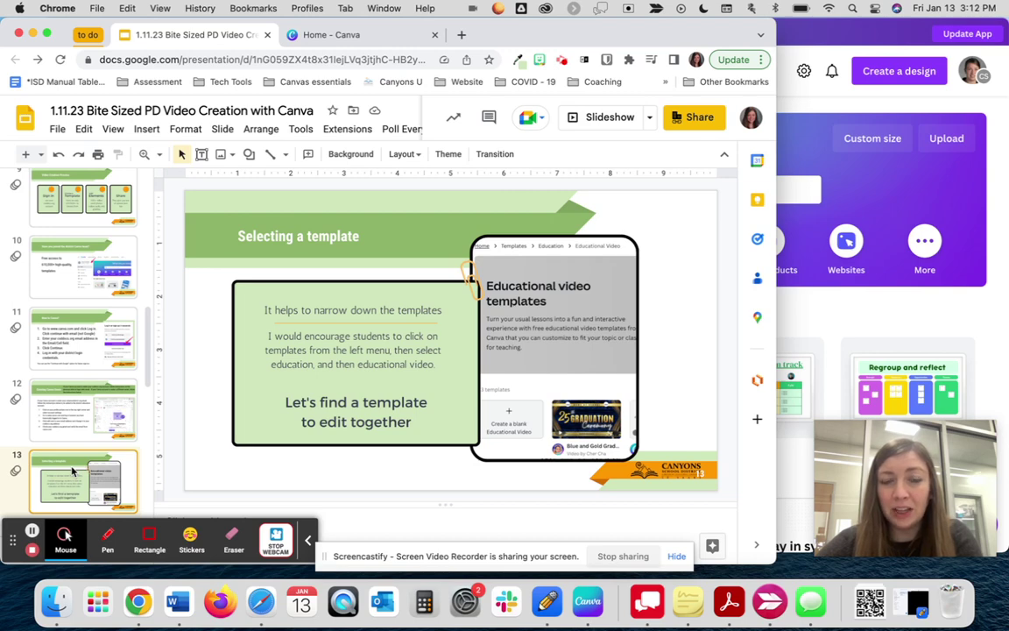
pyautogui.click(876, 304)
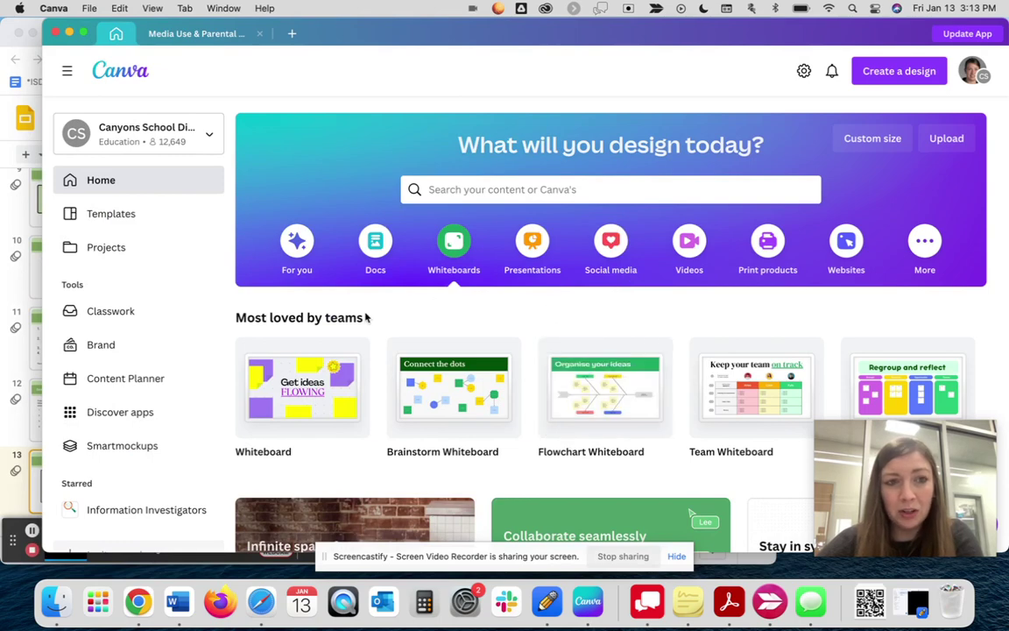
# - Open the Educational Video templates under Templates › Education
pyautogui.click(116, 222)
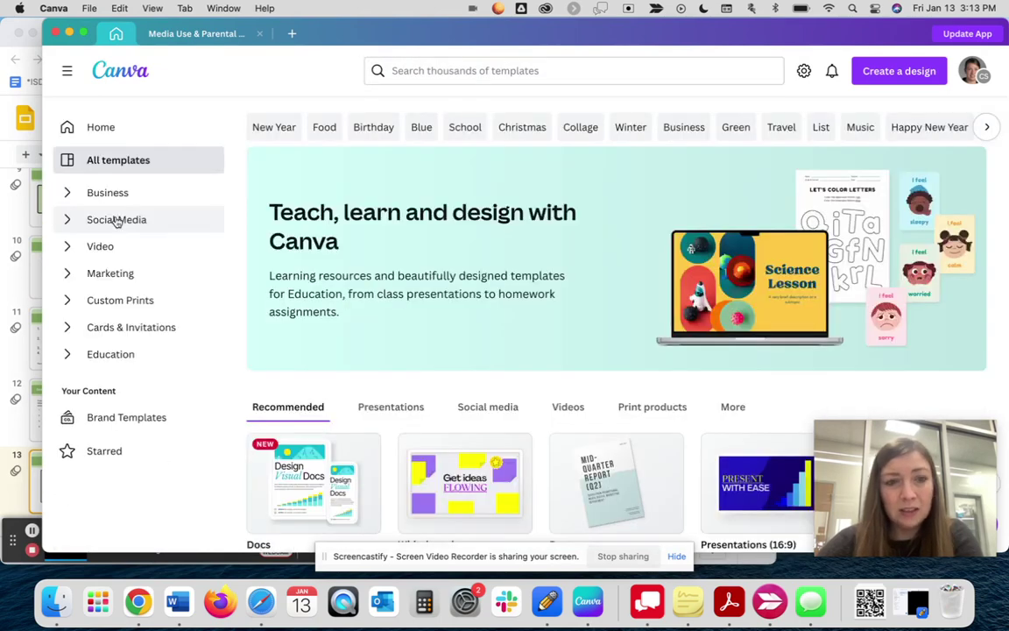
pyautogui.click(102, 356)
pyautogui.scroll(-3, 102, 356)
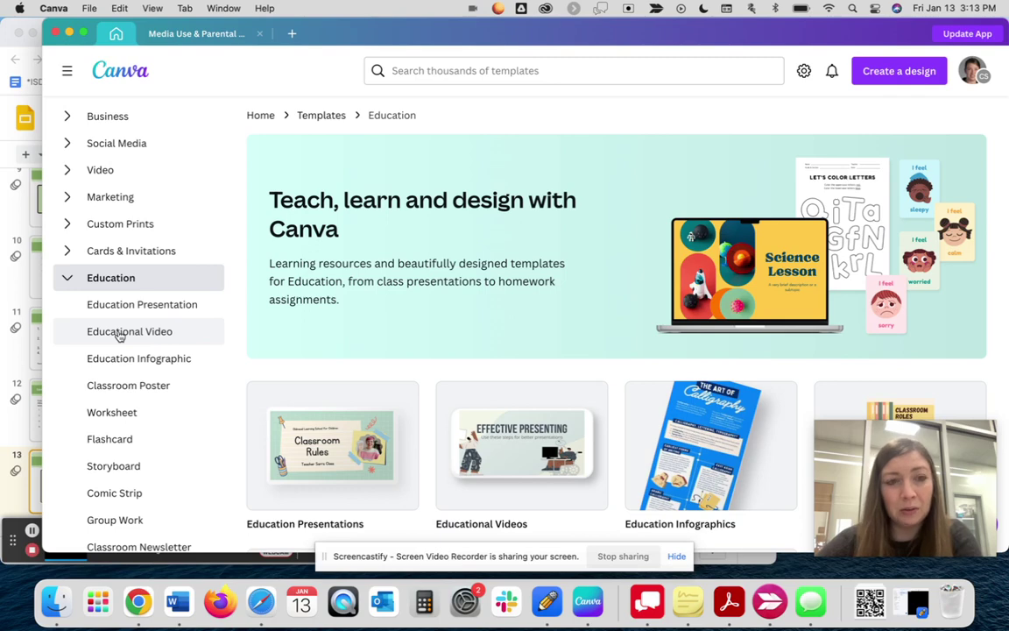
pyautogui.click(120, 333)
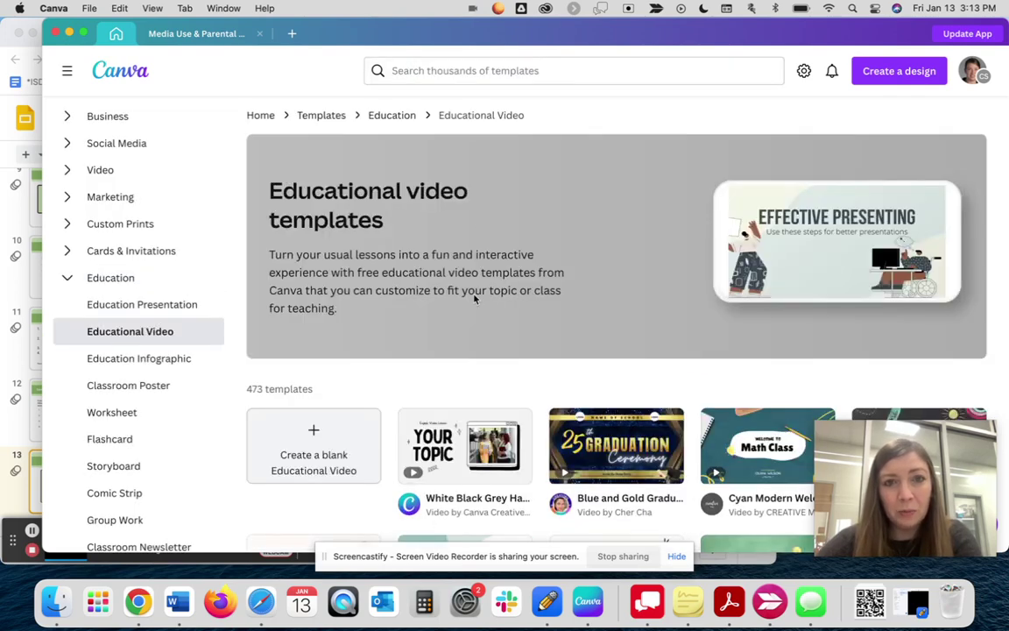
pyautogui.scroll(-3, 474, 299)
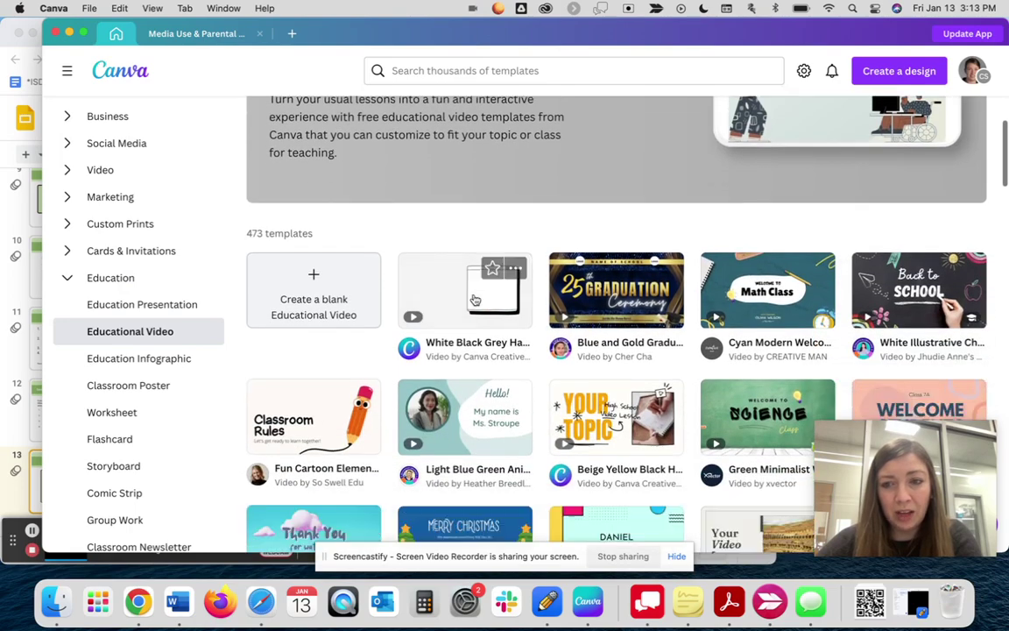
pyautogui.scroll(-4, 474, 299)
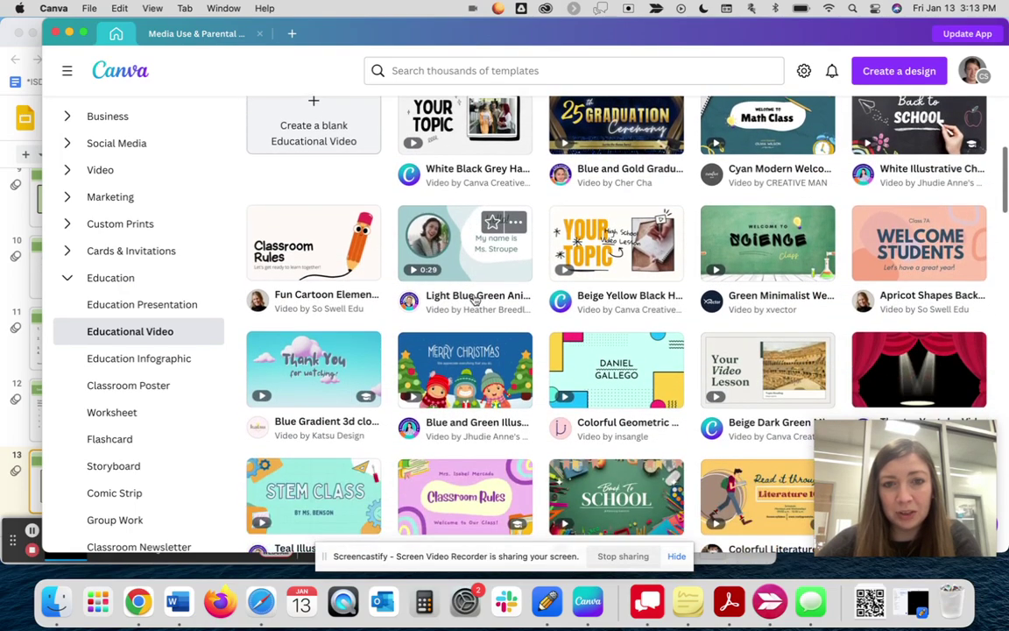
pyautogui.scroll(2, 474, 299)
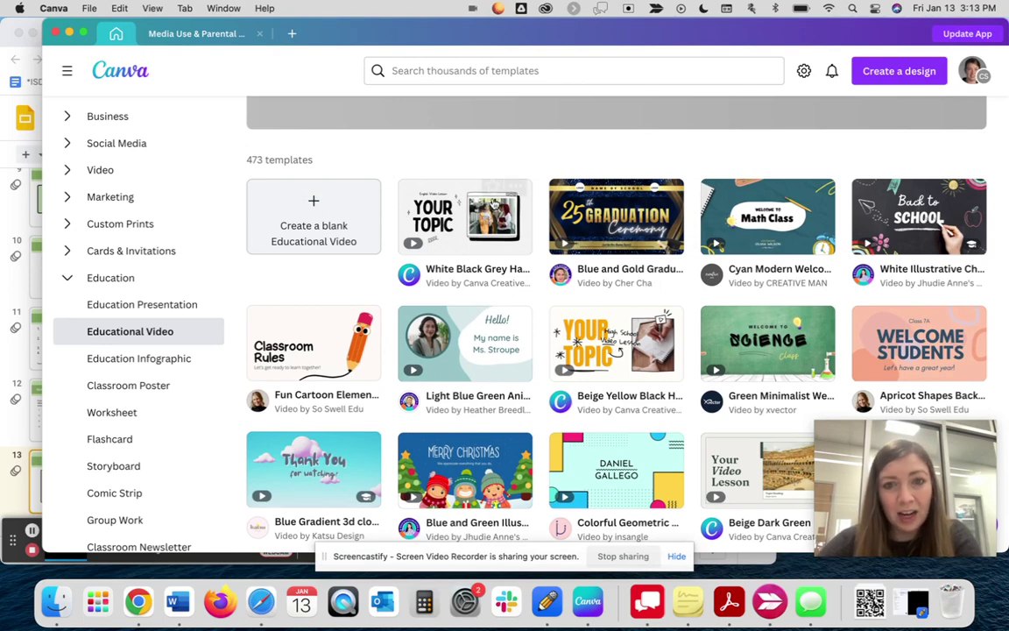
# - Star the White Black Grey 'Your Topic' video template and browse the remaining templates
pyautogui.click(494, 195)
pyautogui.scroll(-1, 680, 357)
pyautogui.scroll(-4, 680, 358)
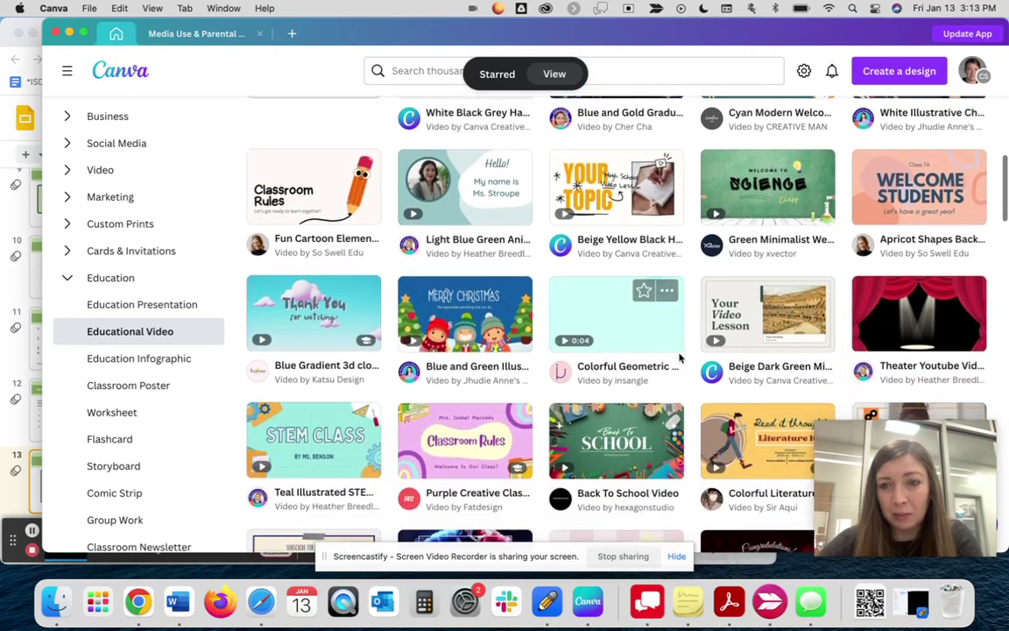
pyautogui.scroll(-1, 680, 357)
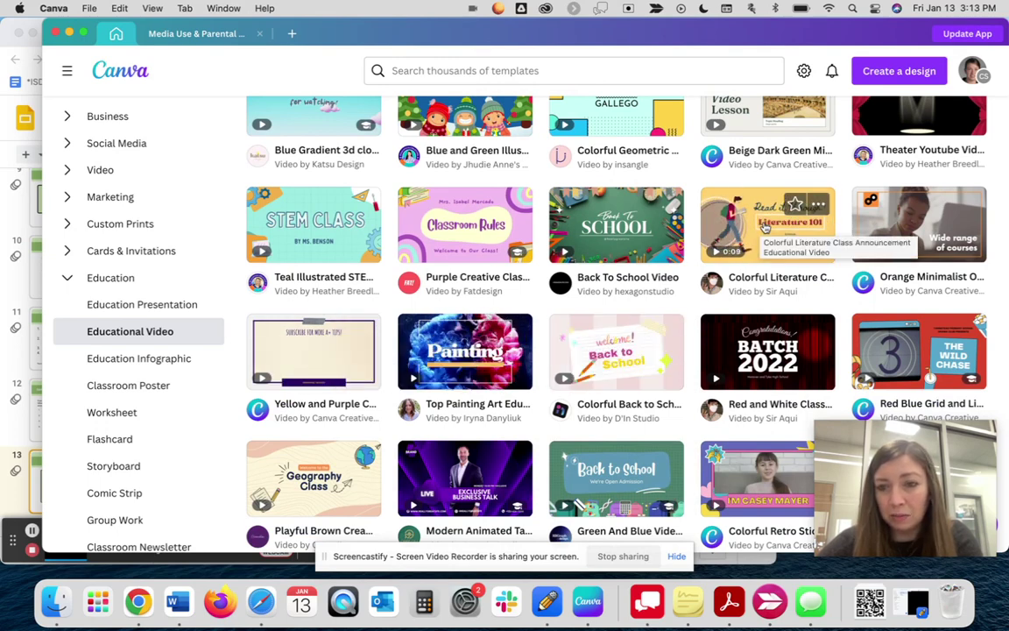
pyautogui.scroll(1, 766, 227)
pyautogui.scroll(5, 766, 227)
pyautogui.scroll(-15, 766, 227)
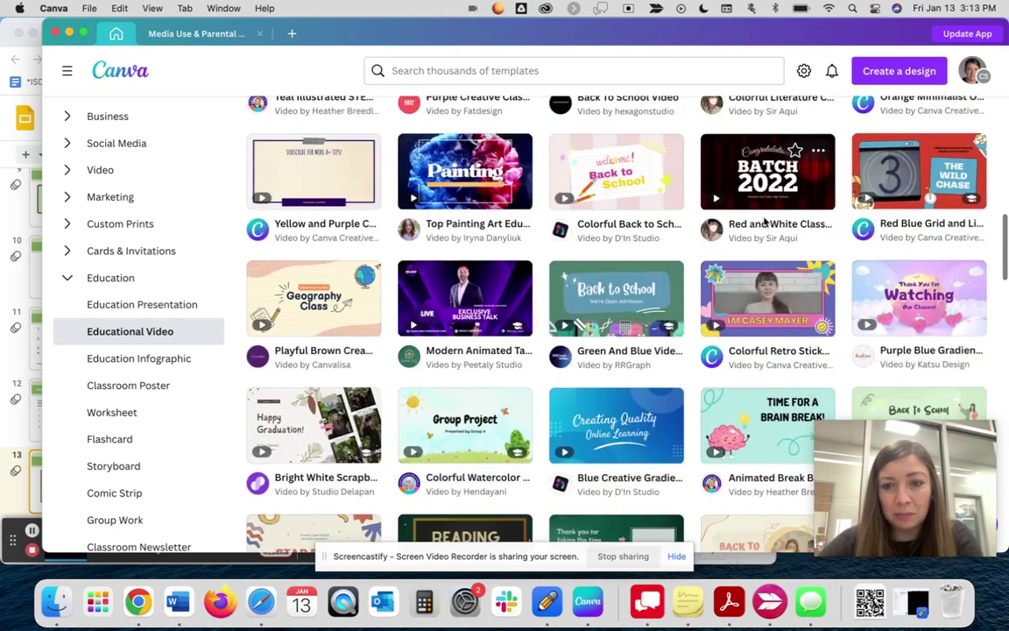
pyautogui.scroll(-15, 766, 225)
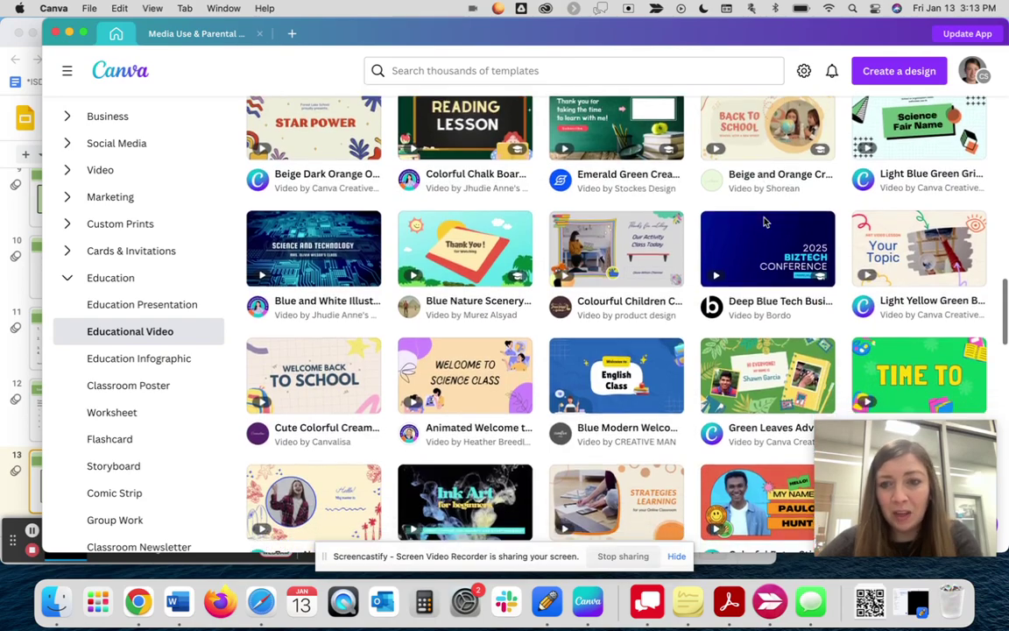
pyautogui.scroll(15, 766, 224)
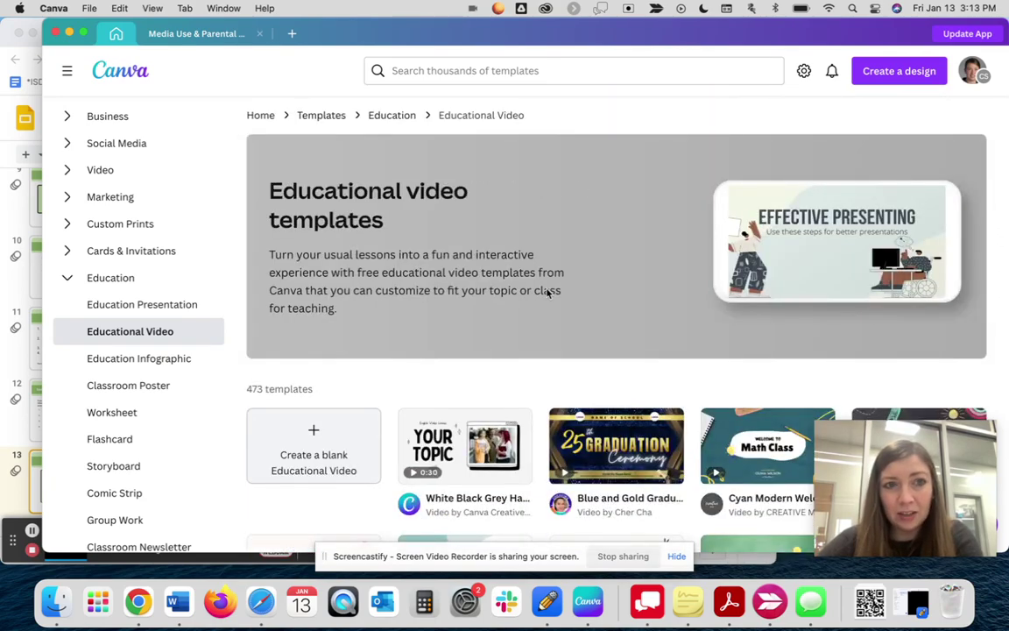
pyautogui.scroll(3, 139, 333)
pyautogui.scroll(-6, 138, 335)
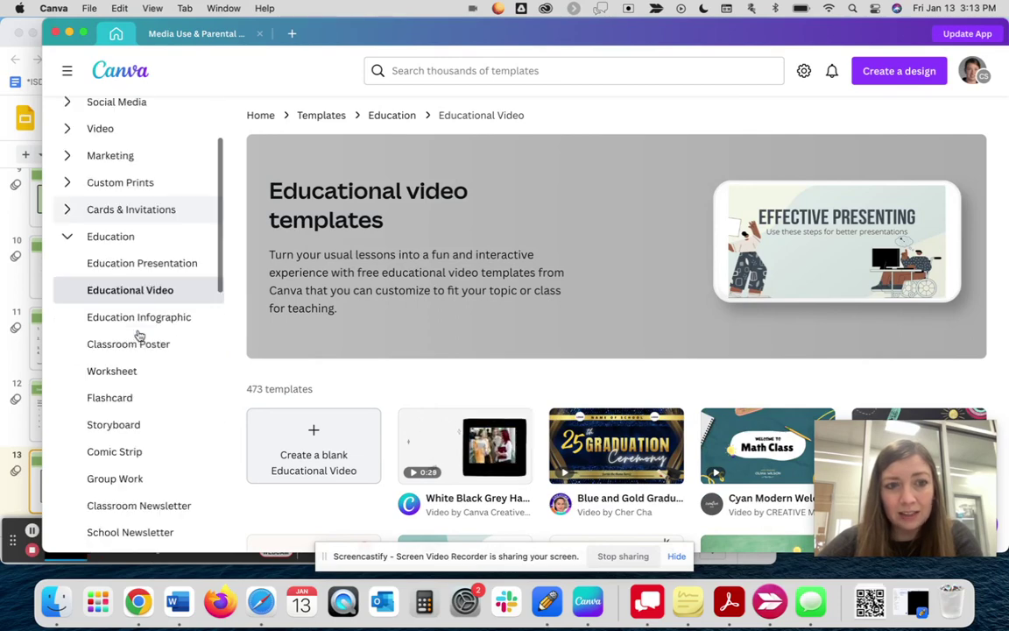
pyautogui.scroll(-3, 139, 334)
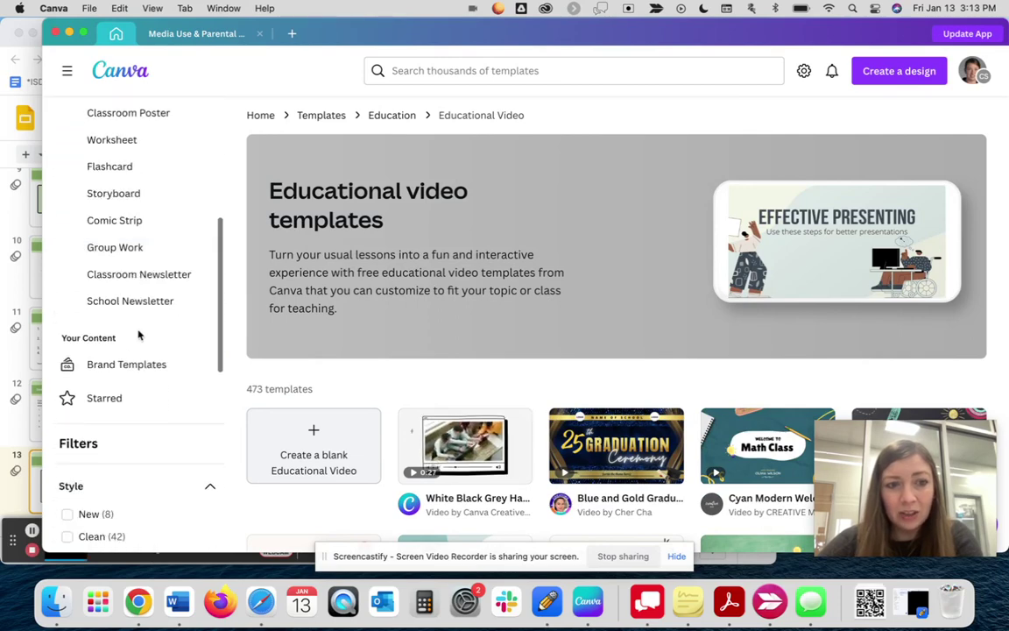
# - Open Starred and look through the saved templates, led by White Black Grey Hand Drawn Line
pyautogui.click(104, 398)
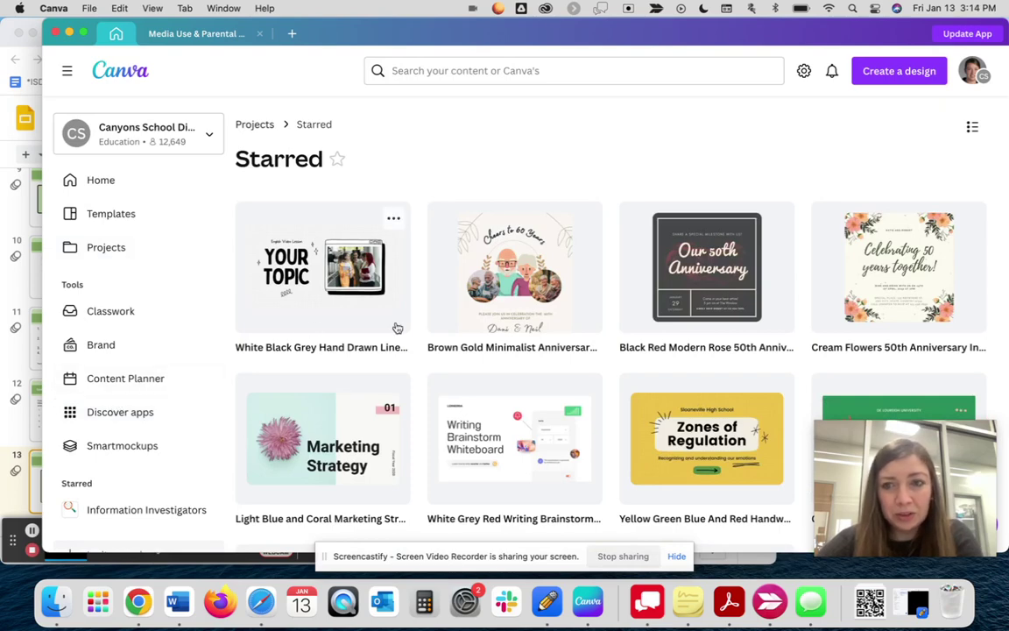
pyautogui.scroll(-5, 399, 328)
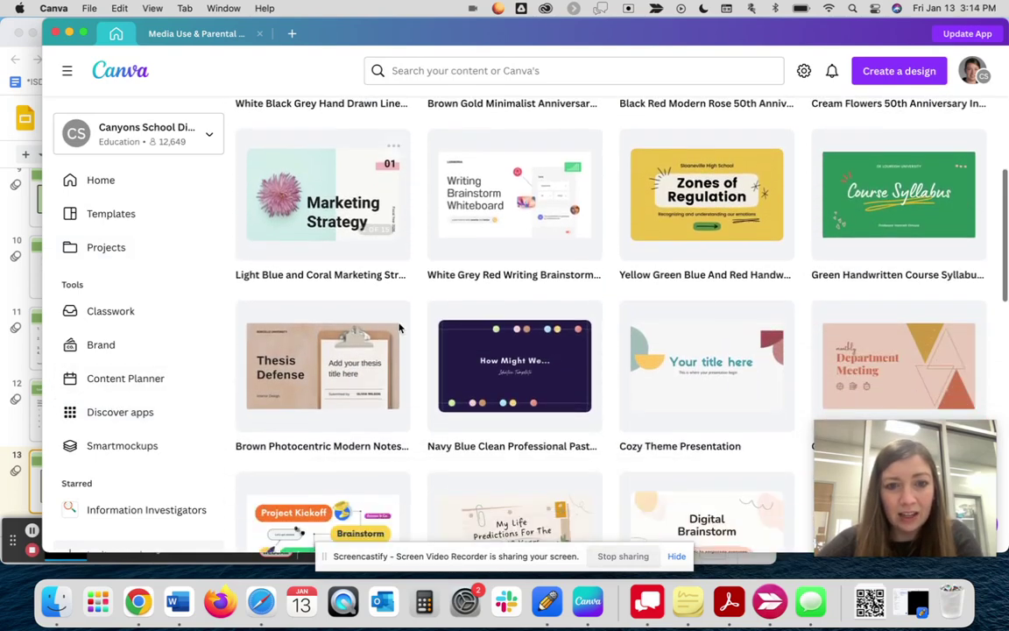
pyautogui.scroll(-7, 400, 328)
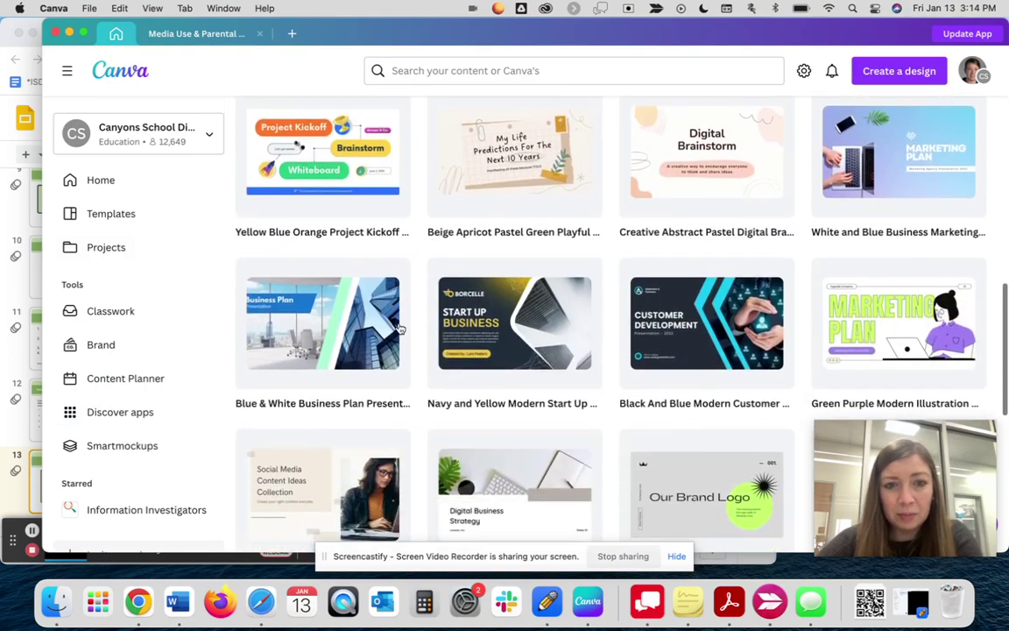
pyautogui.scroll(-4, 400, 329)
pyautogui.scroll(8, 400, 328)
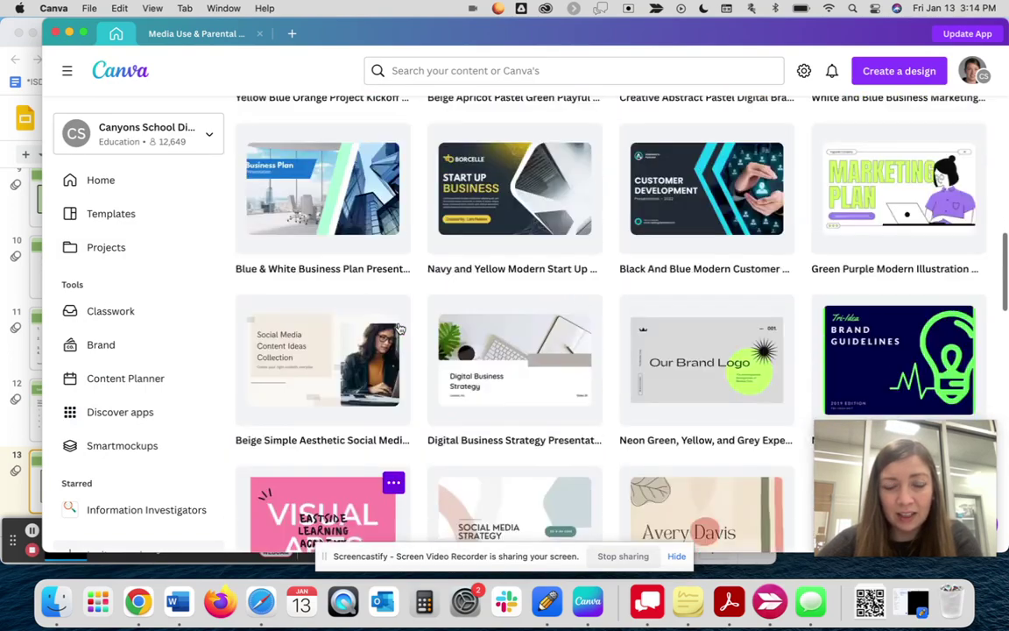
pyautogui.scroll(8, 400, 328)
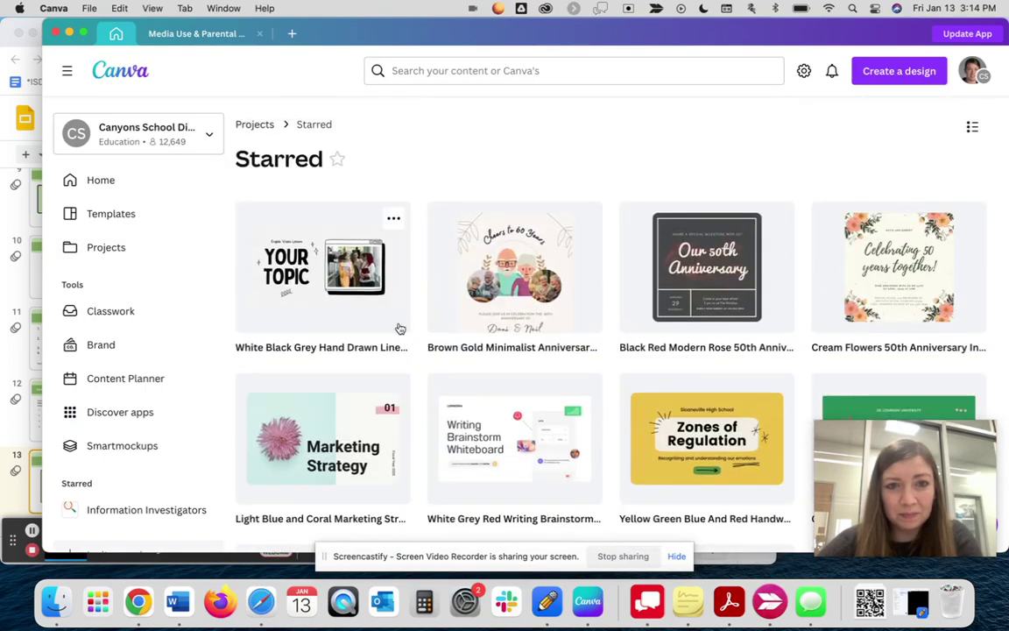
pyautogui.scroll(-8, 348, 299)
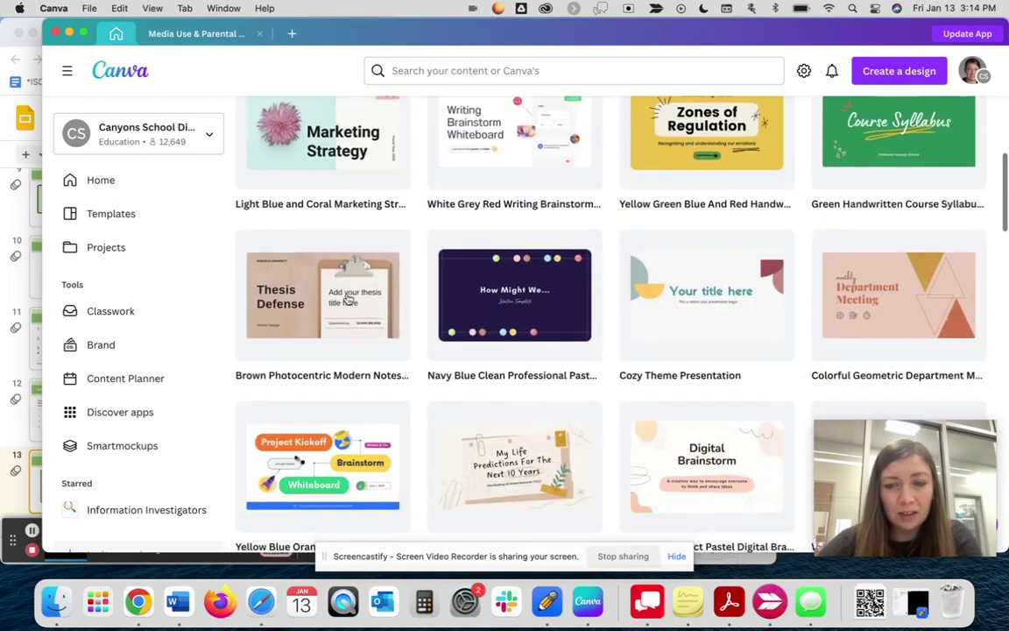
pyautogui.scroll(-10, 348, 299)
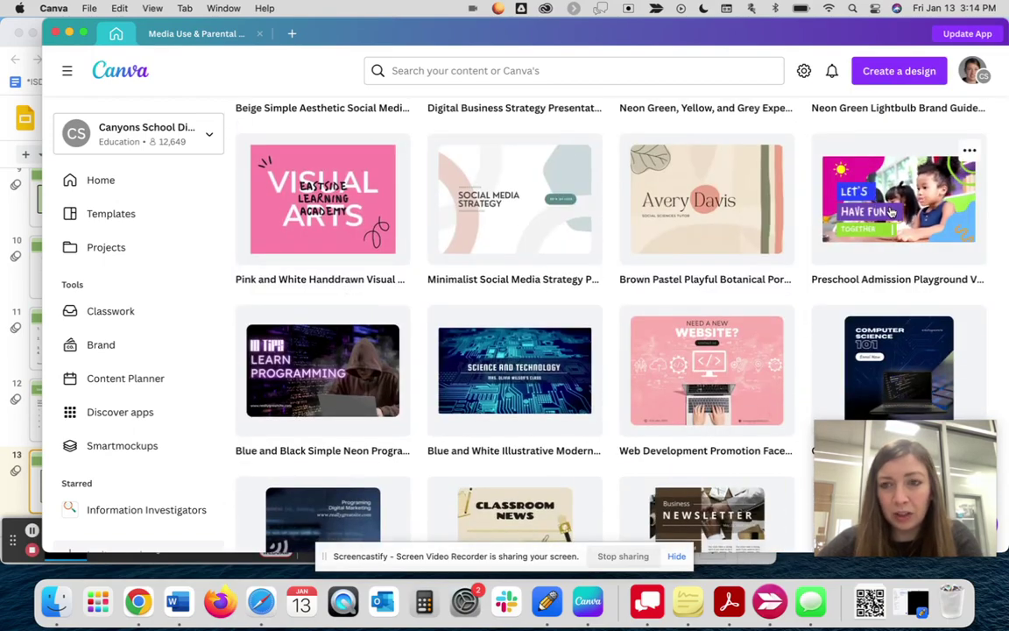
# - Open the Preschool Admission Playground Video template as a new design
pyautogui.click(890, 211)
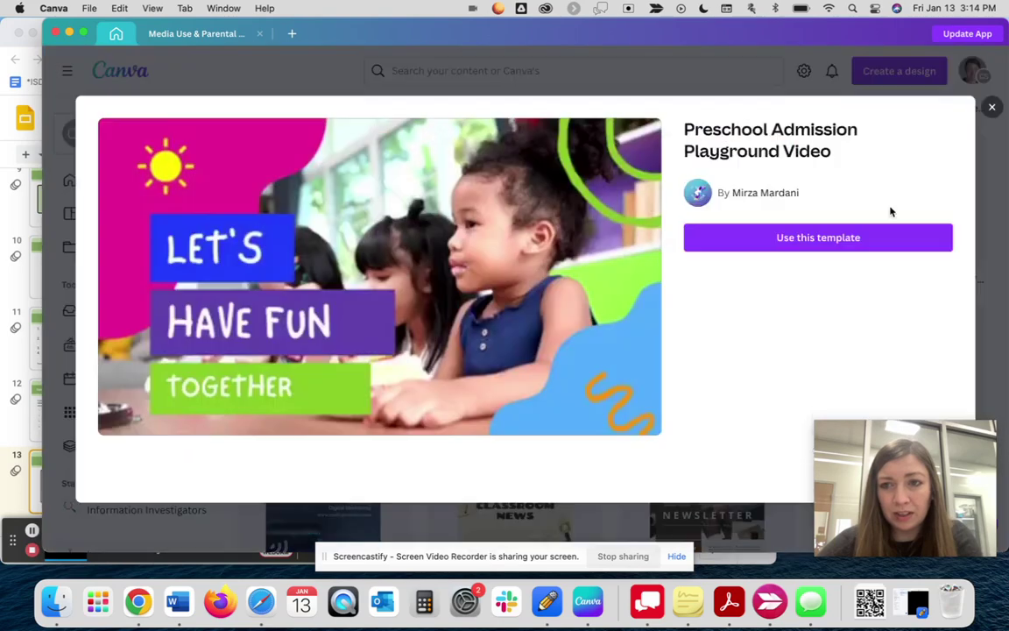
pyautogui.click(854, 239)
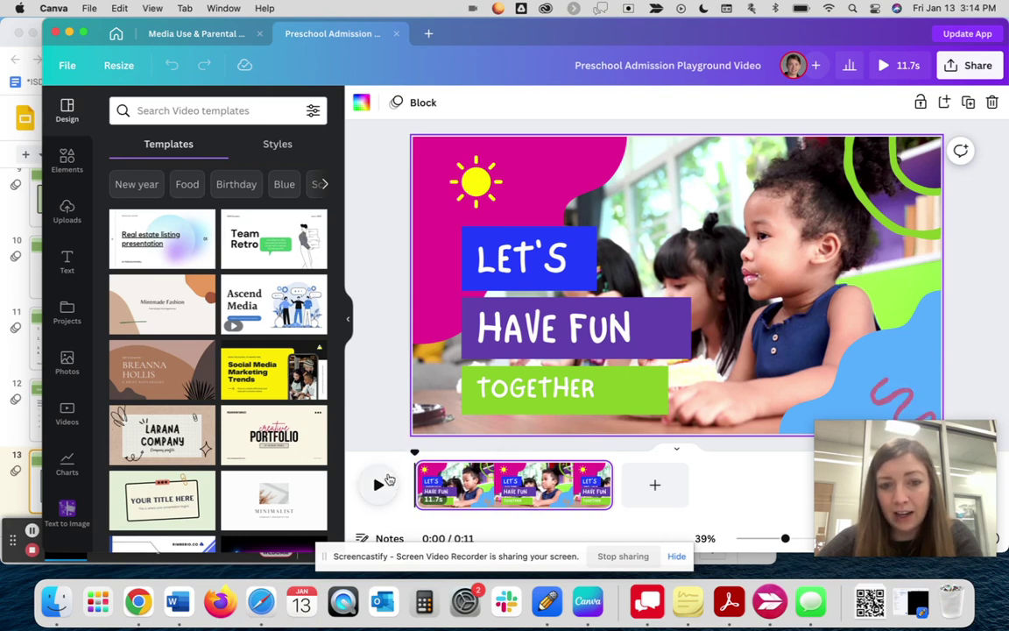
# - Preview the template video, add a blank page after the clip, then return to Google Slides
pyautogui.click(378, 489)
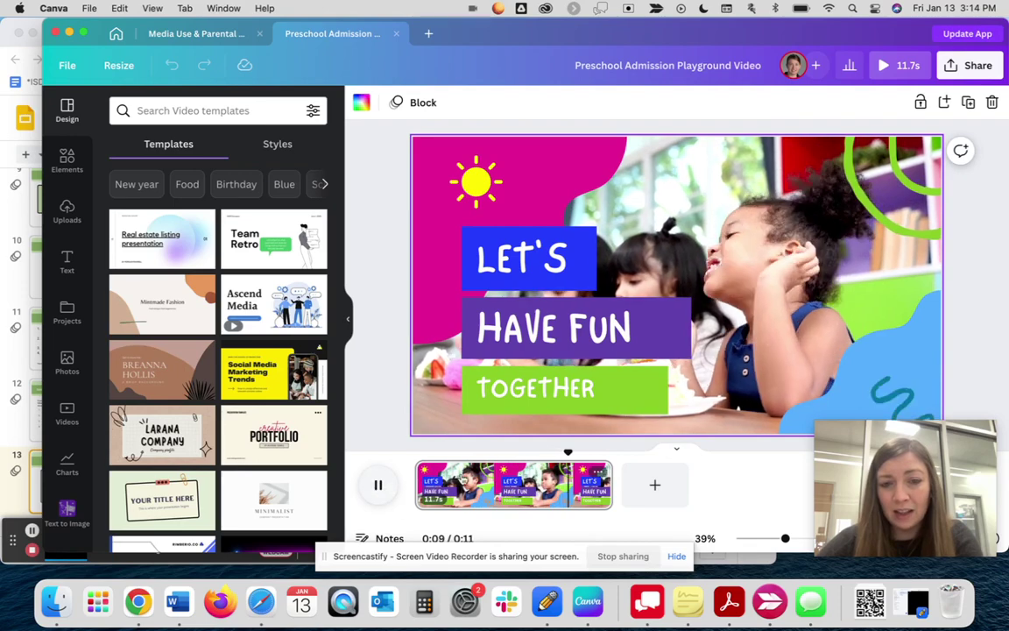
pyautogui.click(658, 489)
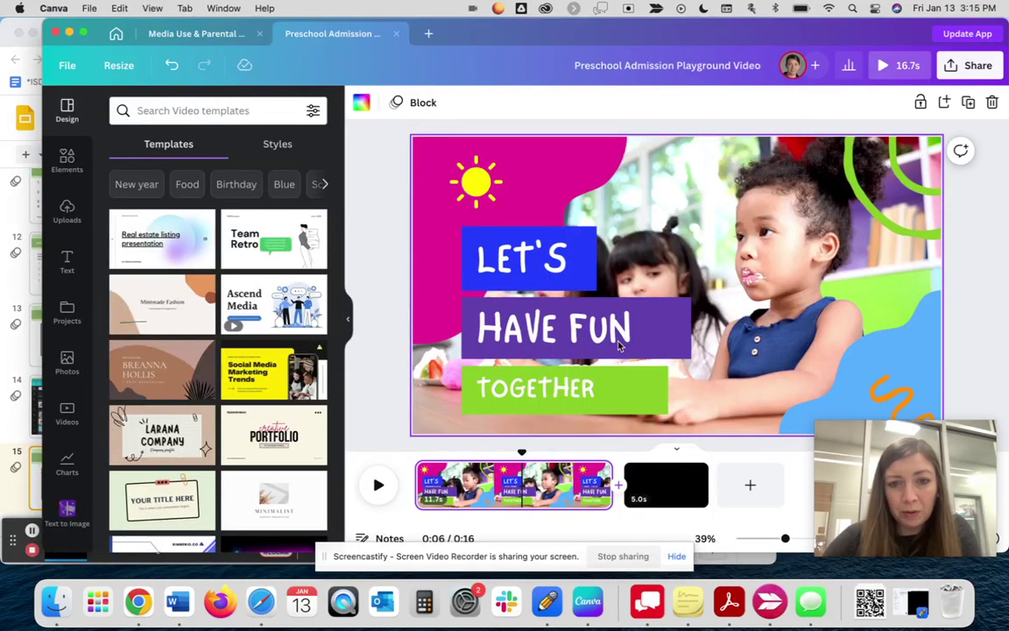
pyautogui.press('space')
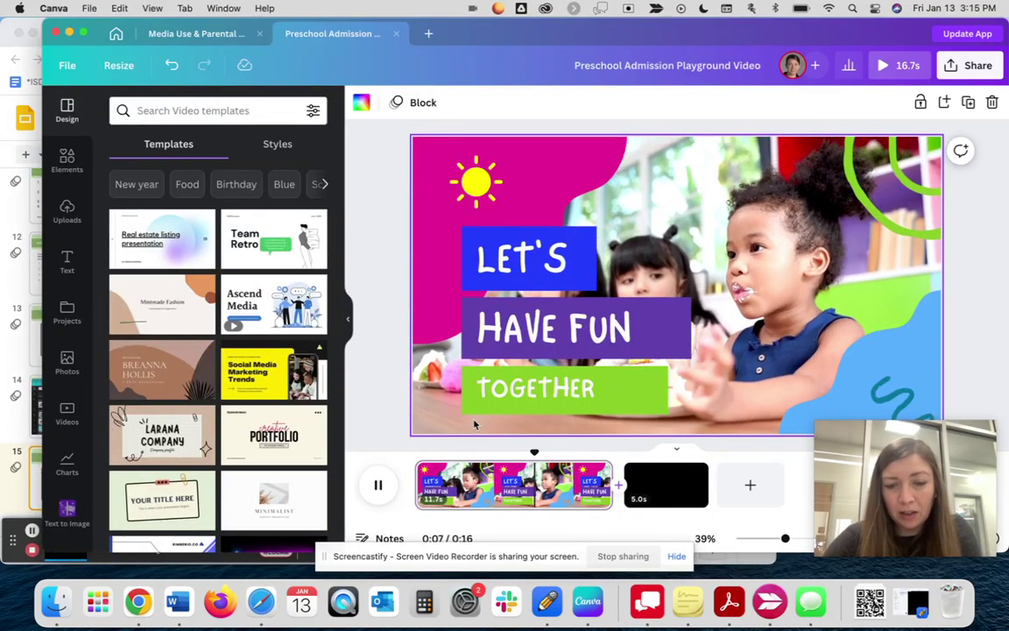
pyautogui.press('space')
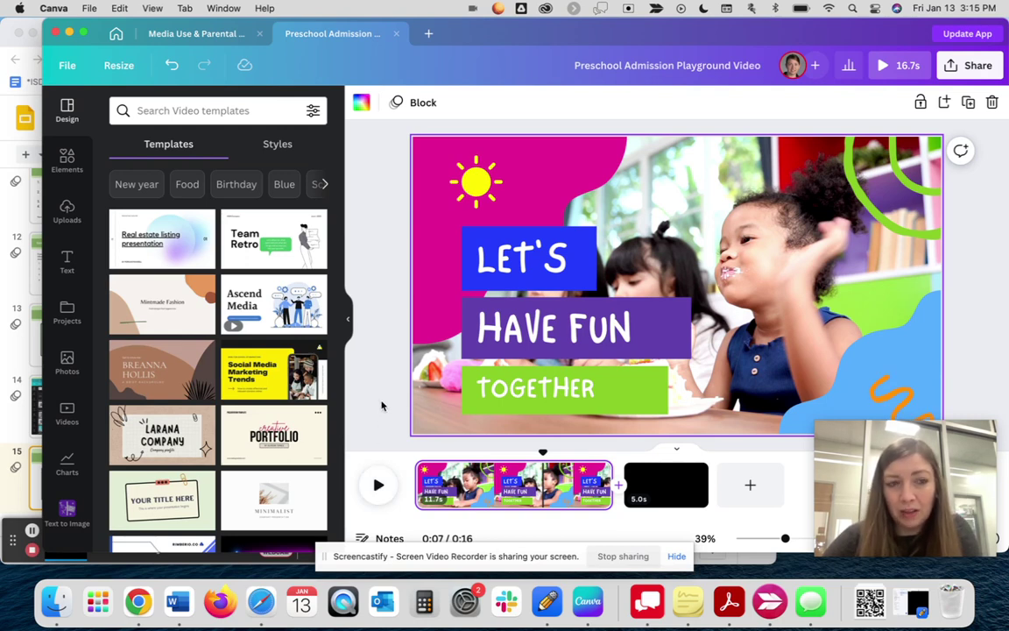
pyautogui.click(6, 359)
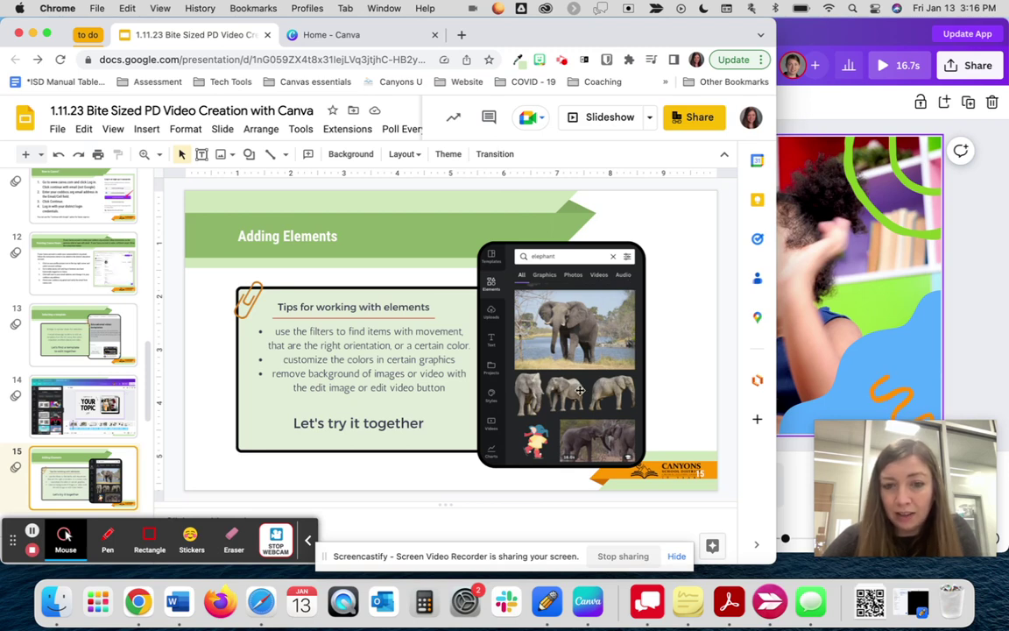
# - Review the 'Adding Elements' slide, then switch back to the Canva editor
pyautogui.click(985, 313)
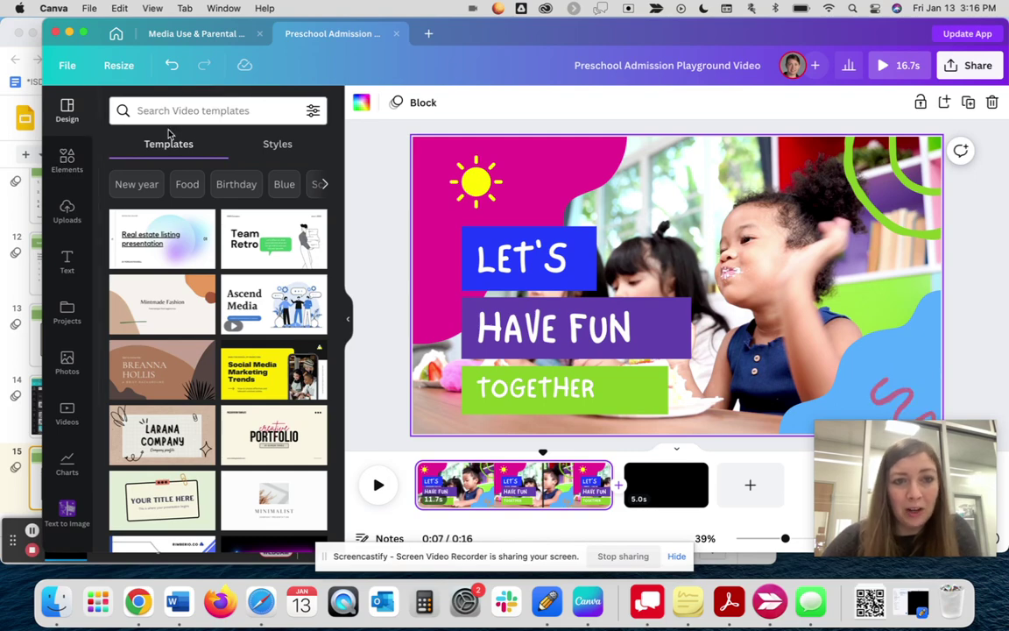
# - Search the Elements library for 'elephant'
pyautogui.scroll(-5, 174, 421)
pyautogui.scroll(5, 174, 421)
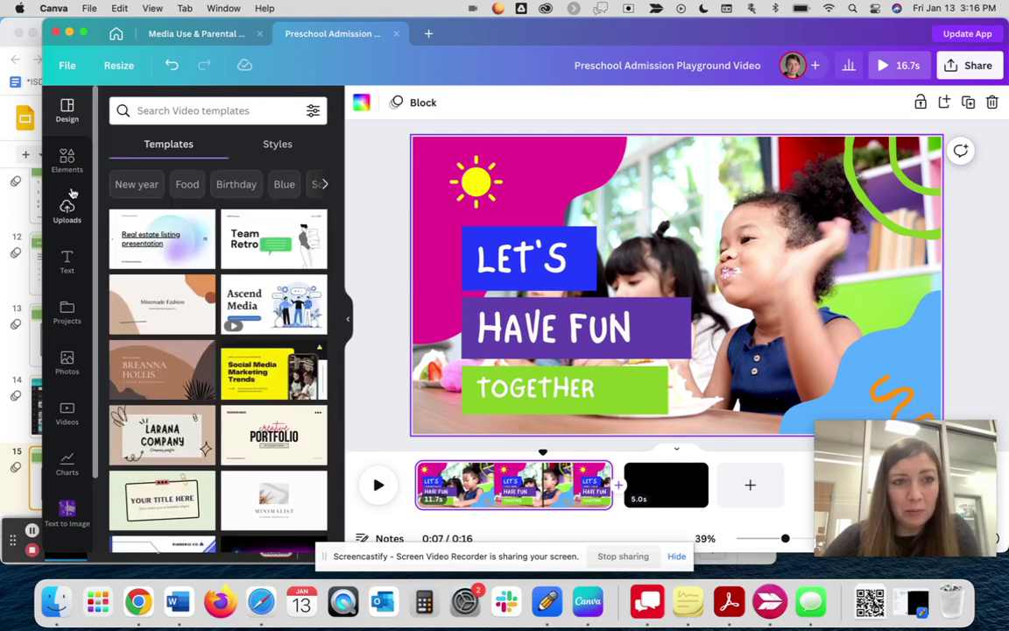
pyautogui.click(67, 160)
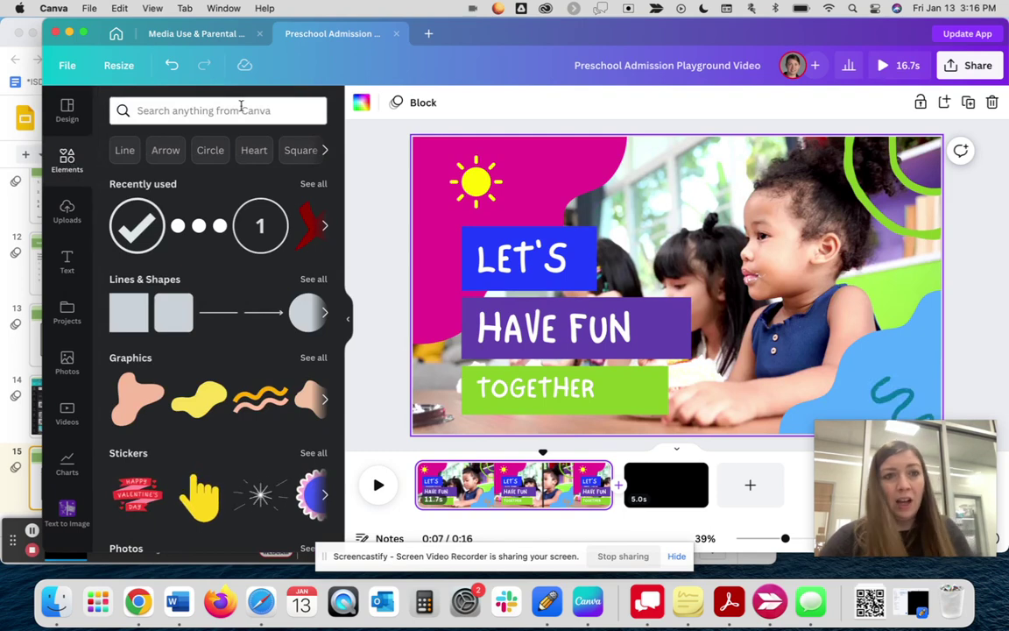
pyautogui.click(239, 109)
pyautogui.write('elephant')
pyautogui.press('Return')
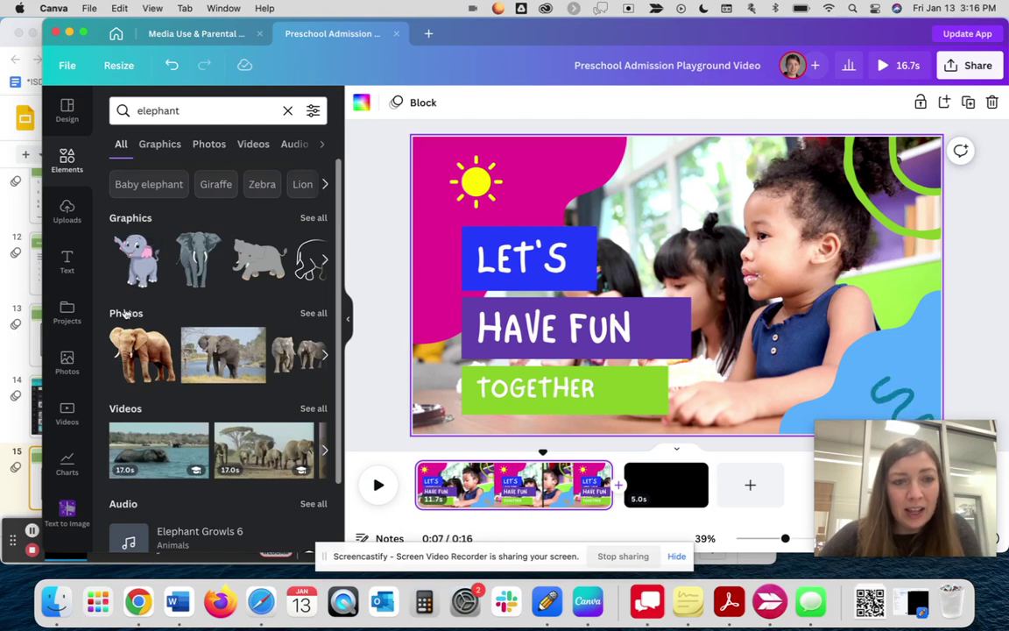
# - Compare the elephant Photos and Videos results, then filter back to Graphics
pyautogui.scroll(-3, 131, 276)
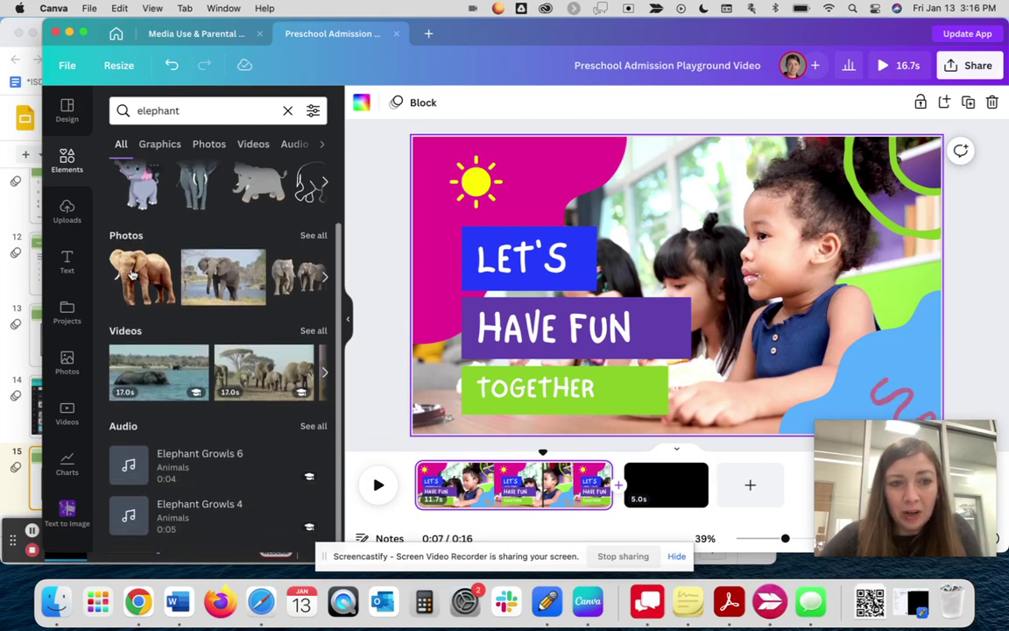
pyautogui.scroll(3, 141, 351)
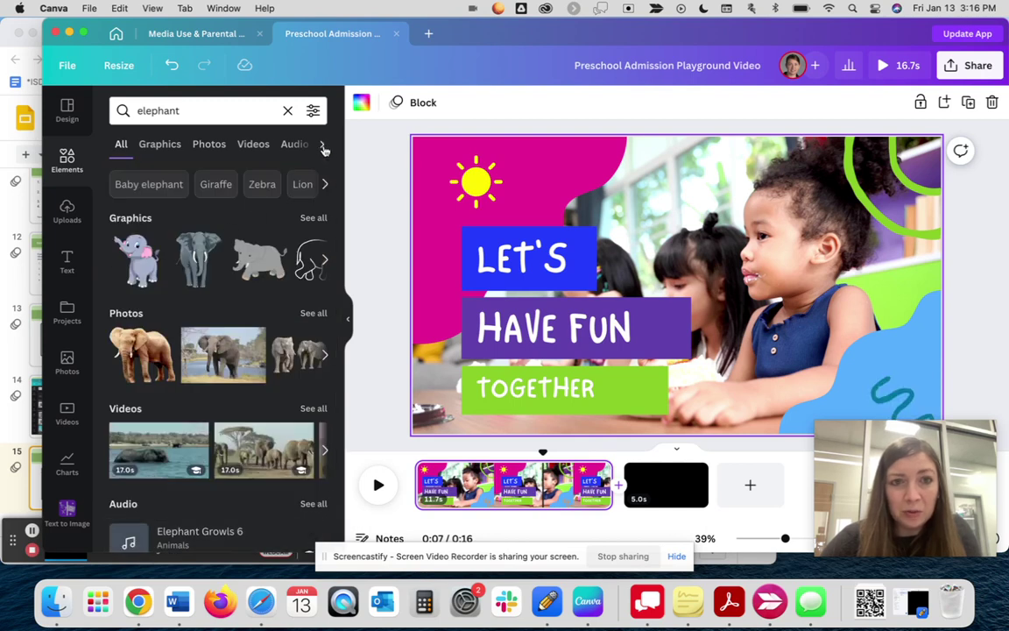
pyautogui.click(322, 146)
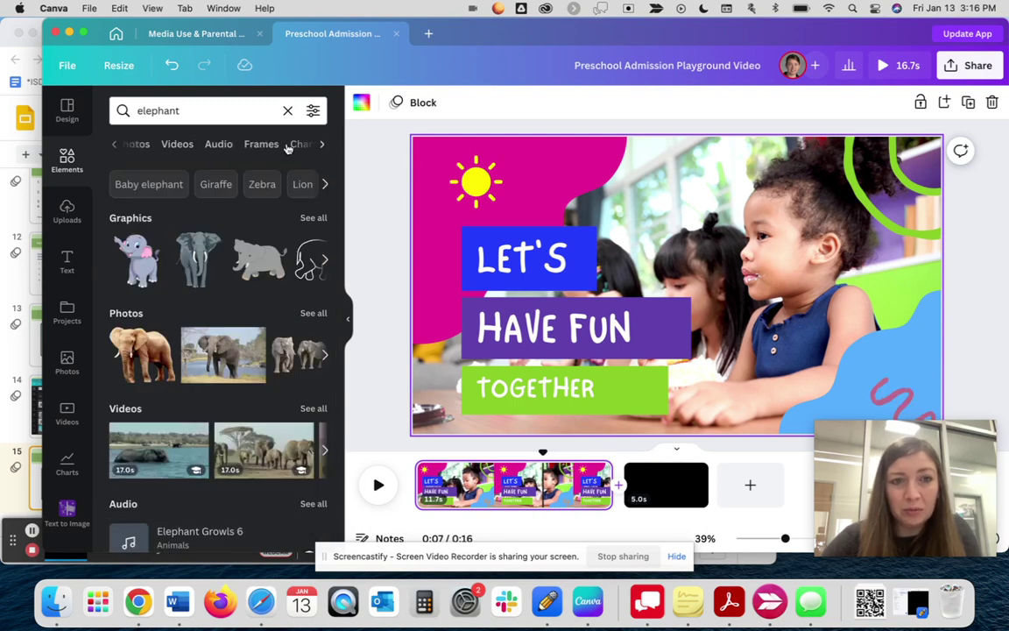
pyautogui.hscroll(-3, 287, 148)
pyautogui.hscroll(3, 287, 148)
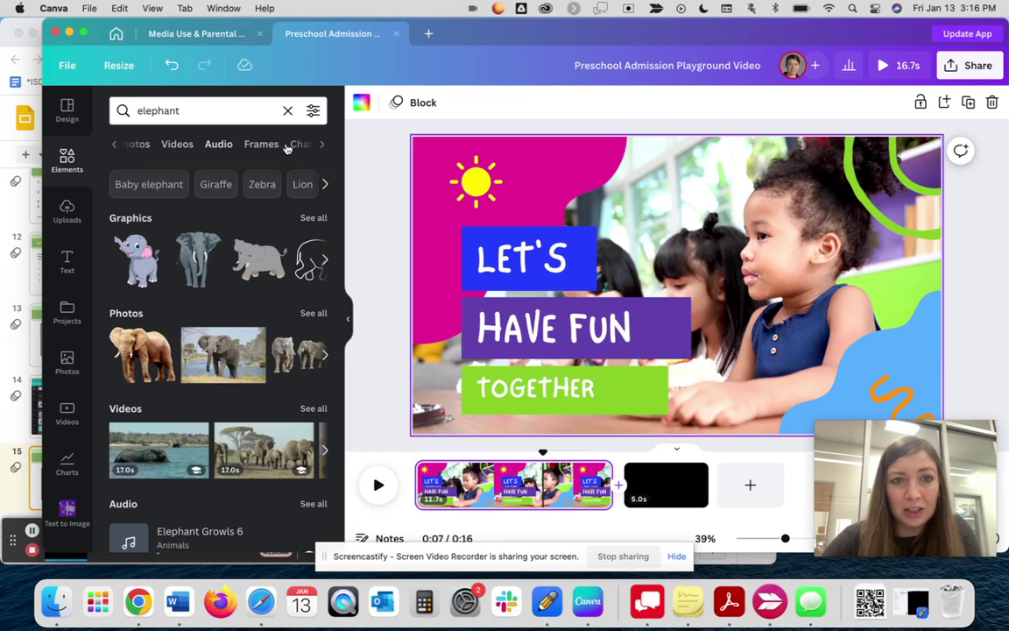
pyautogui.hscroll(-3, 287, 148)
pyautogui.click(162, 147)
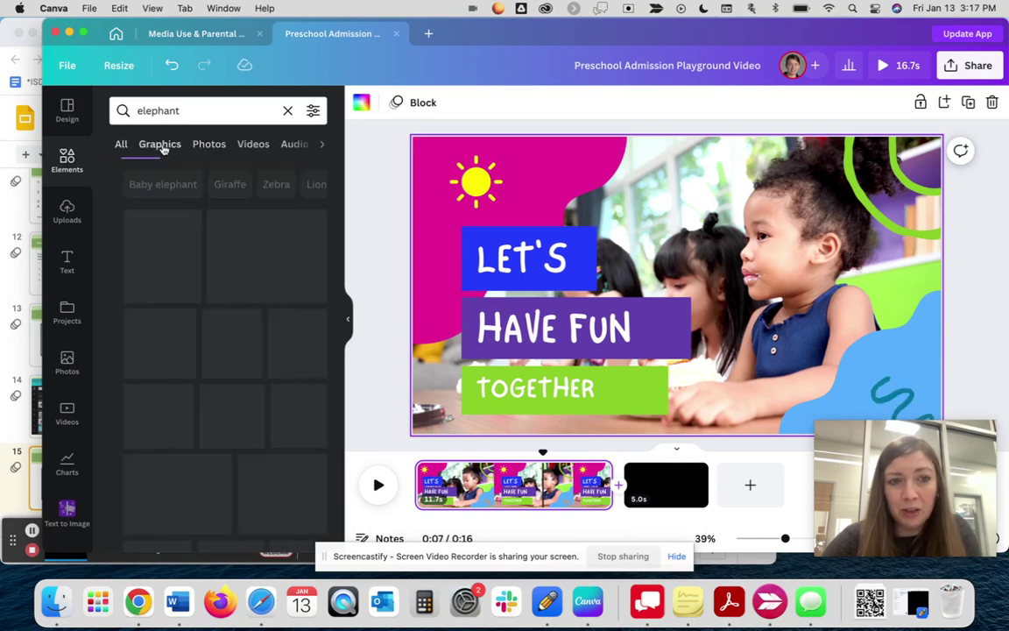
pyautogui.click(211, 146)
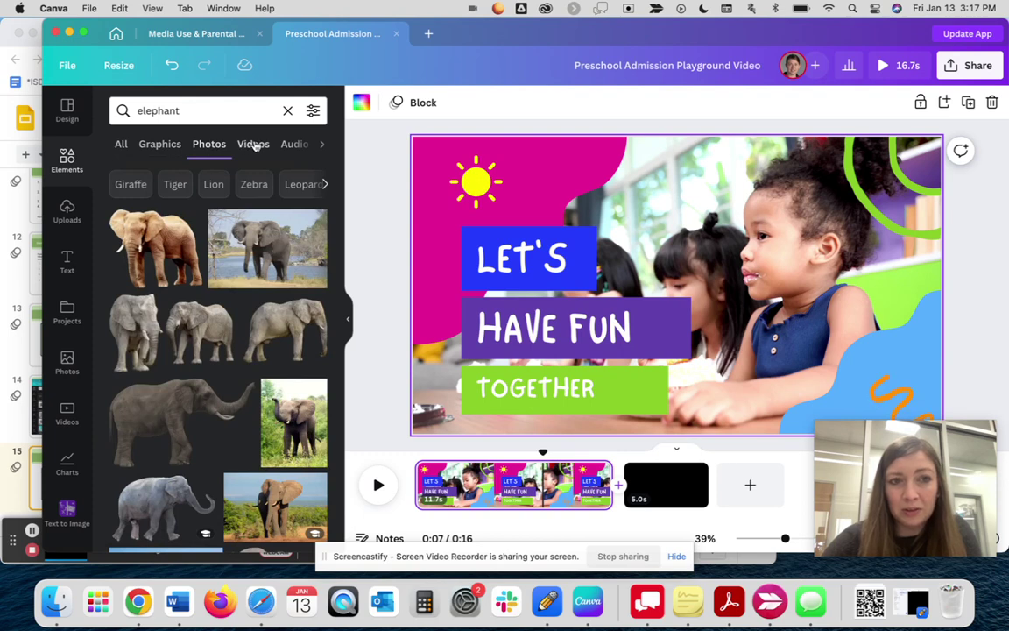
pyautogui.click(254, 146)
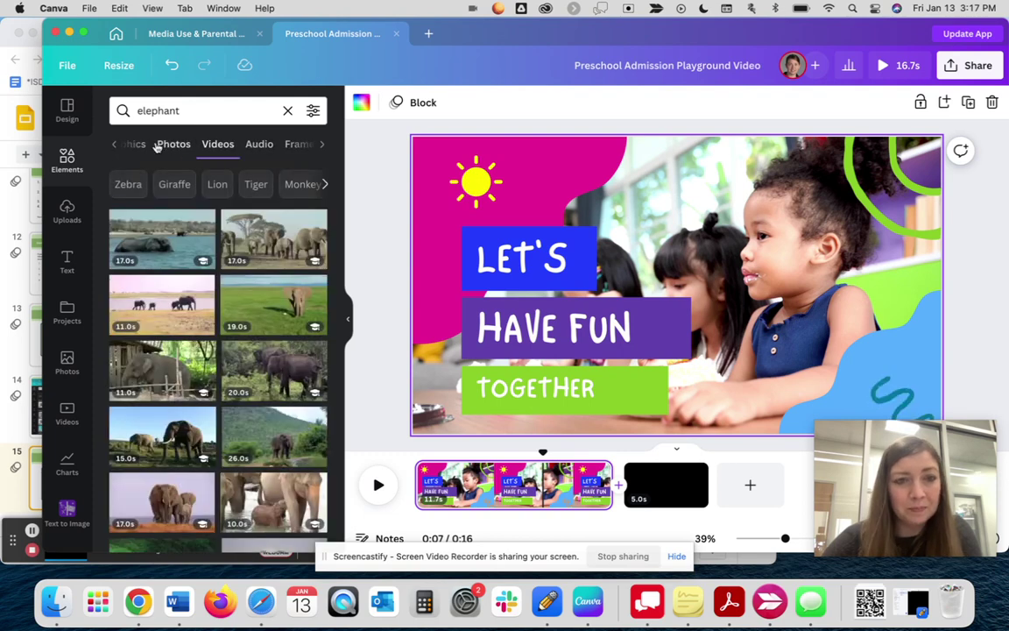
pyautogui.hscroll(-2, 194, 150)
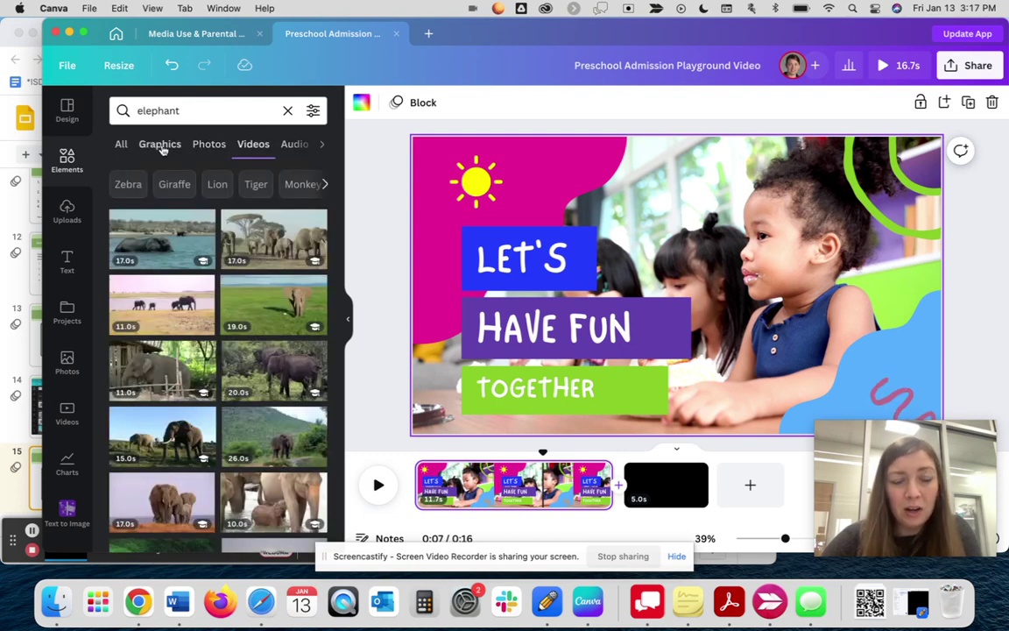
pyautogui.click(161, 147)
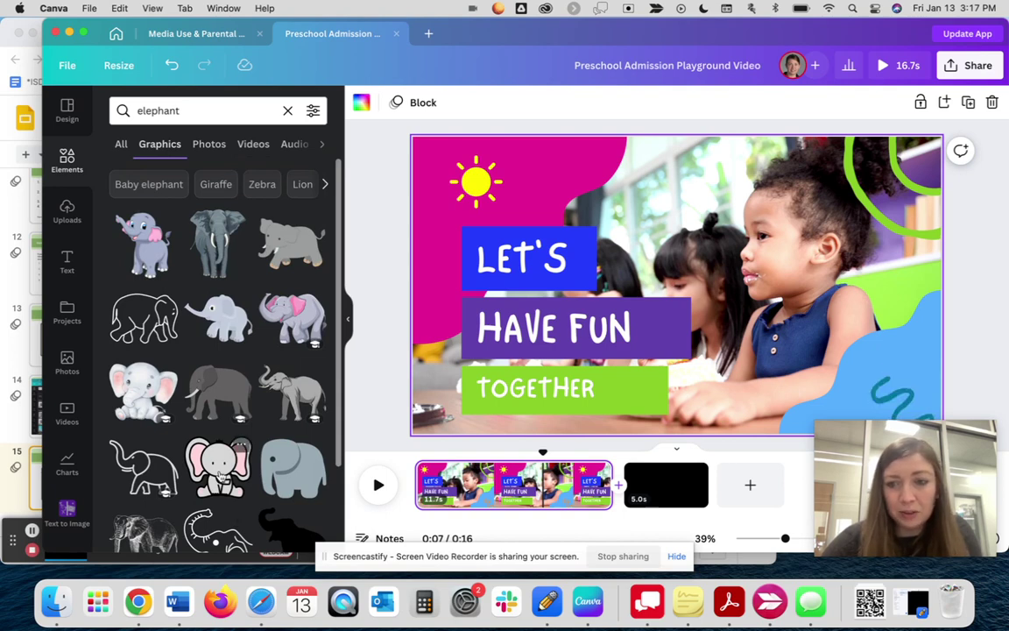
# - Add, move and shrink the pink-eared elephant graphic, then delete it
pyautogui.click(219, 474)
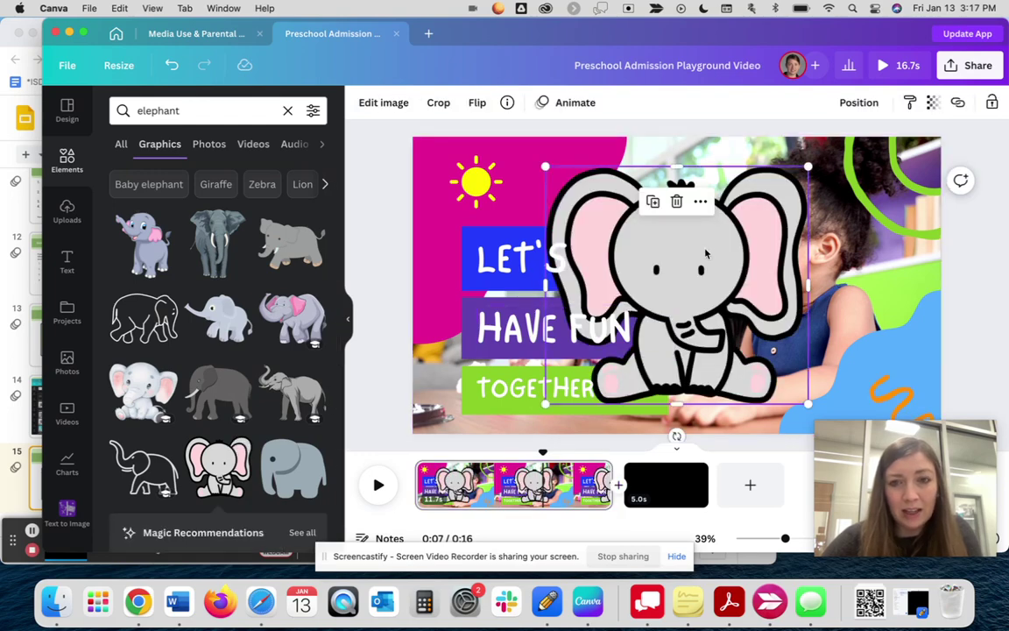
pyautogui.moveTo(710, 254); pyautogui.dragTo(583, 242)
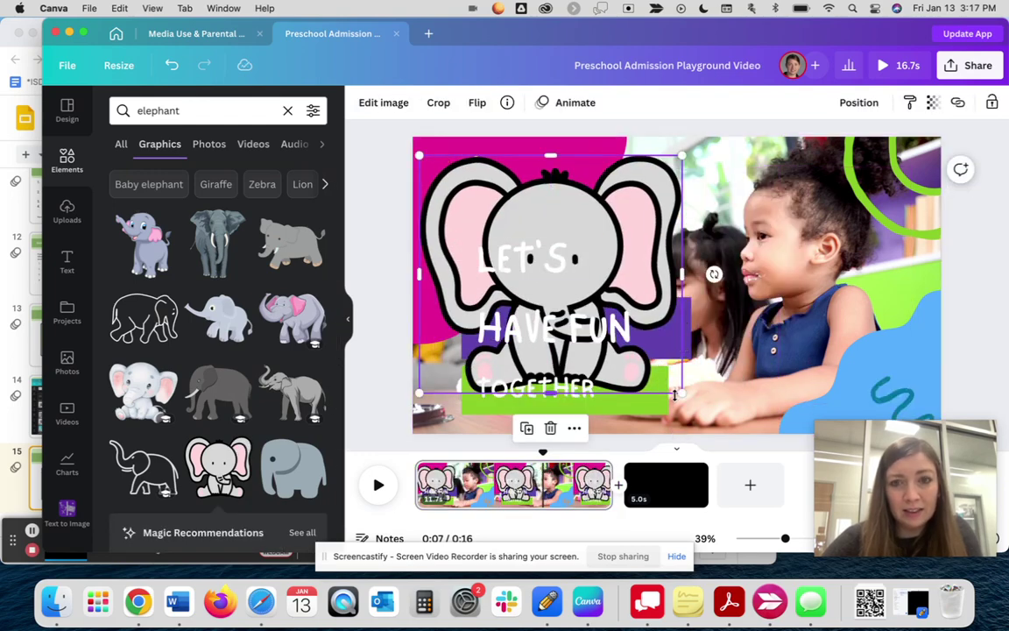
pyautogui.moveTo(682, 394); pyautogui.dragTo(560, 281)
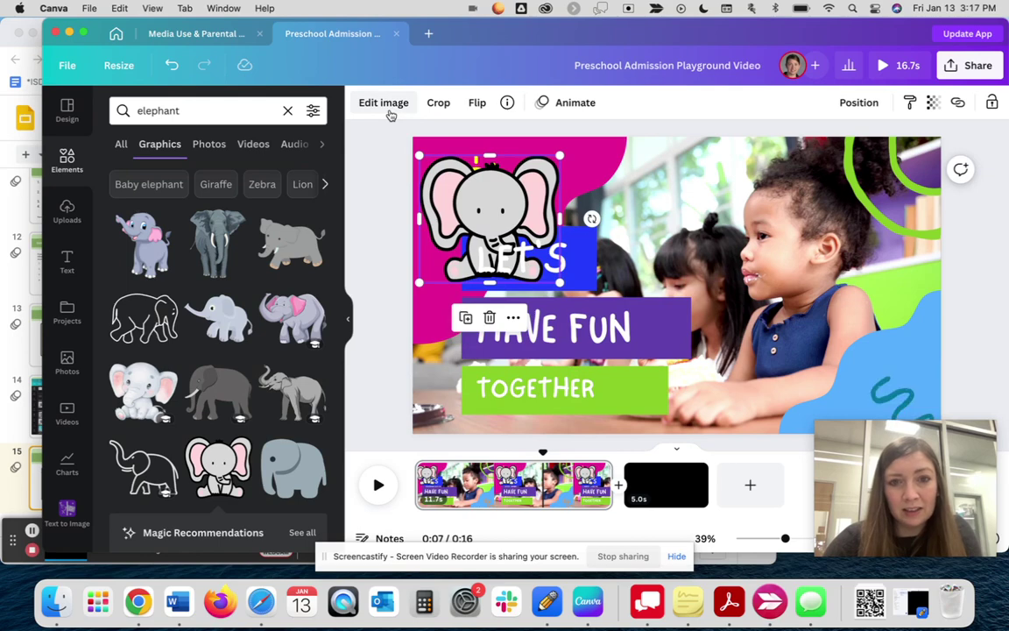
pyautogui.press('Delete')
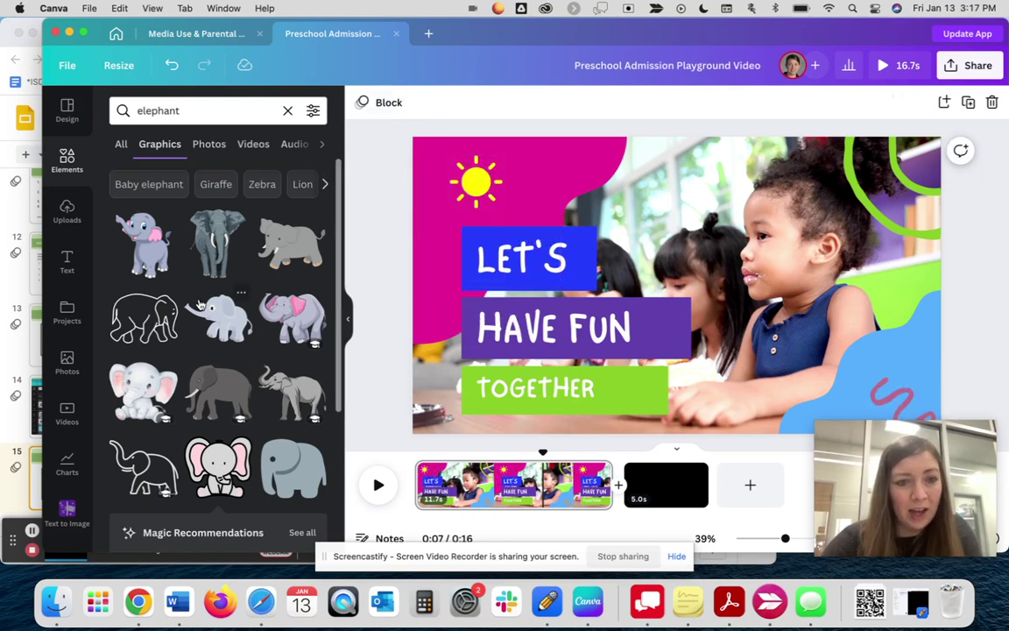
# - Add the elephant silhouette, color it purple, and shrink it into the bottom-left corner
pyautogui.scroll(-4, 245, 399)
pyautogui.scroll(-5, 245, 398)
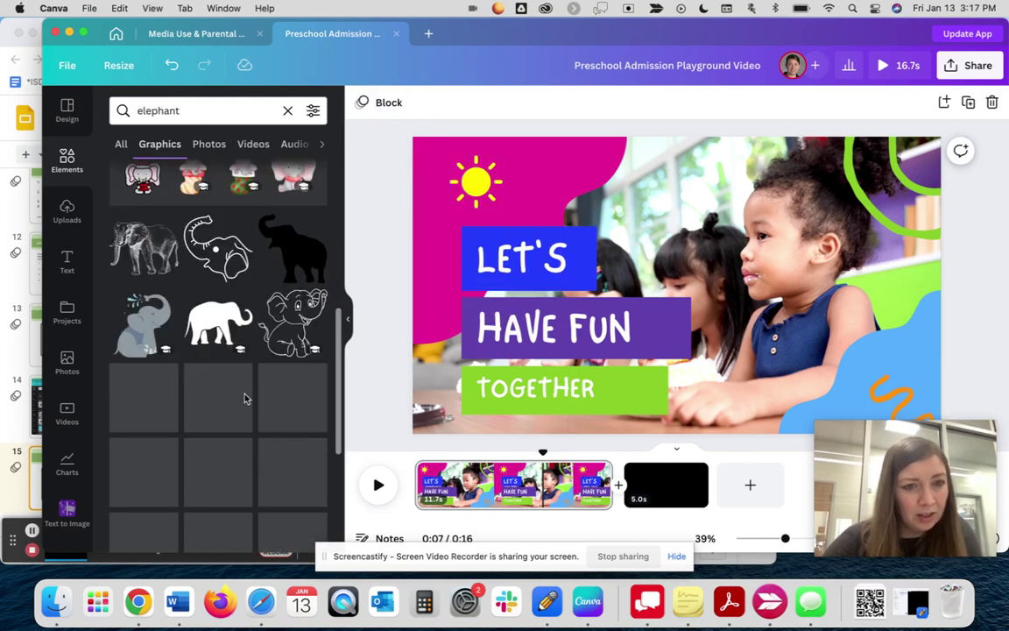
pyautogui.click(203, 329)
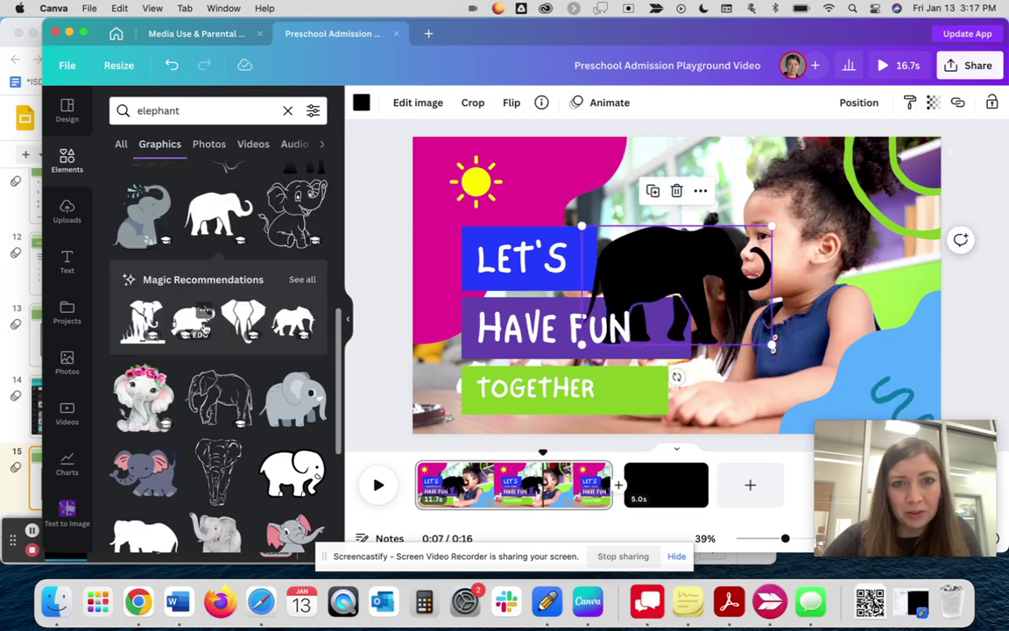
pyautogui.moveTo(689, 268); pyautogui.dragTo(550, 194)
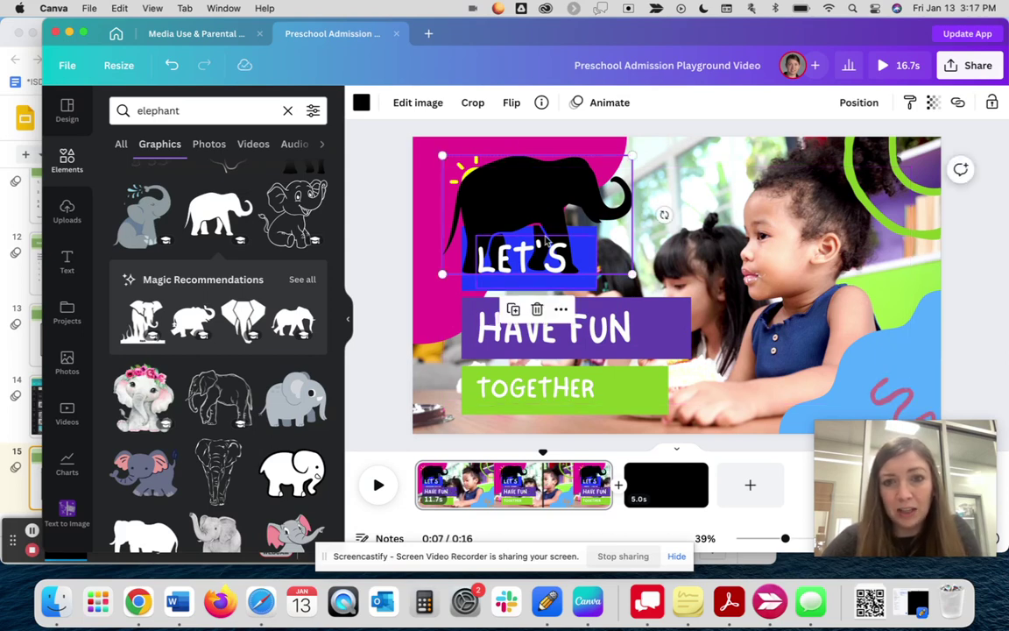
pyautogui.click(360, 105)
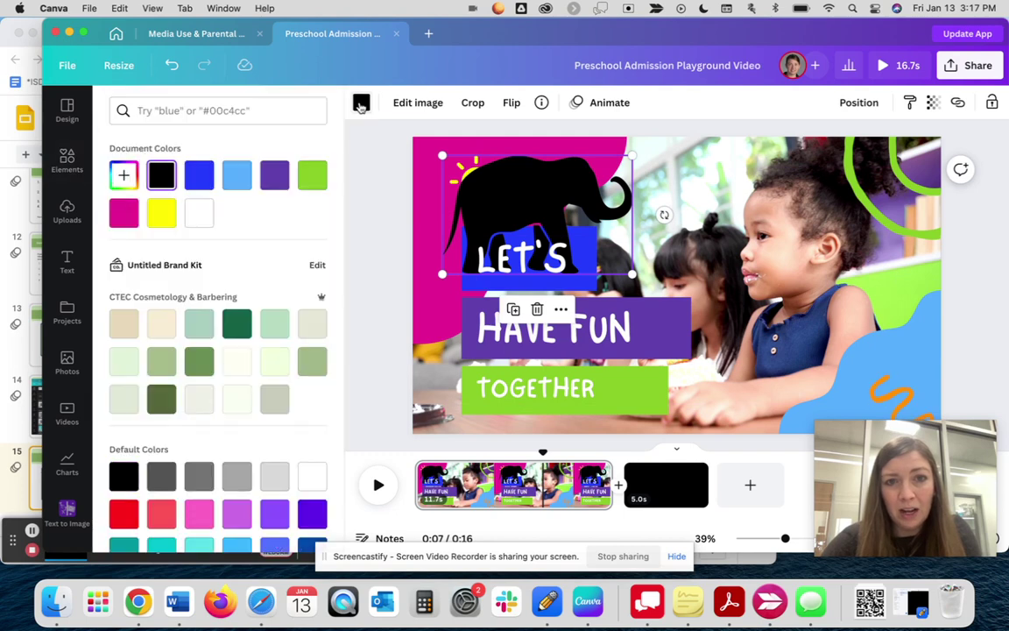
pyautogui.click(274, 176)
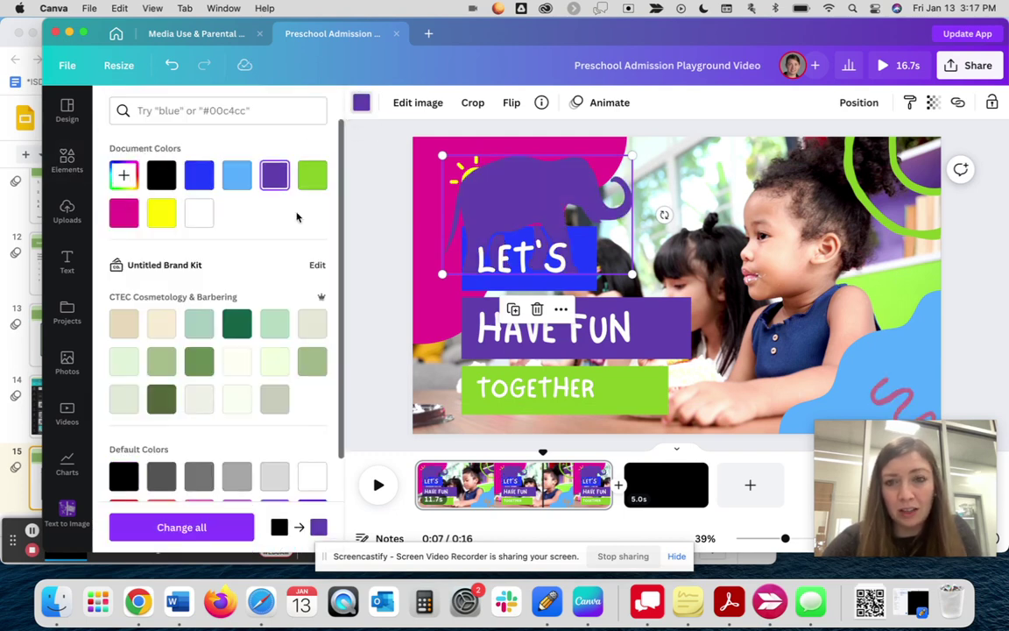
pyautogui.moveTo(534, 194); pyautogui.dragTo(518, 348)
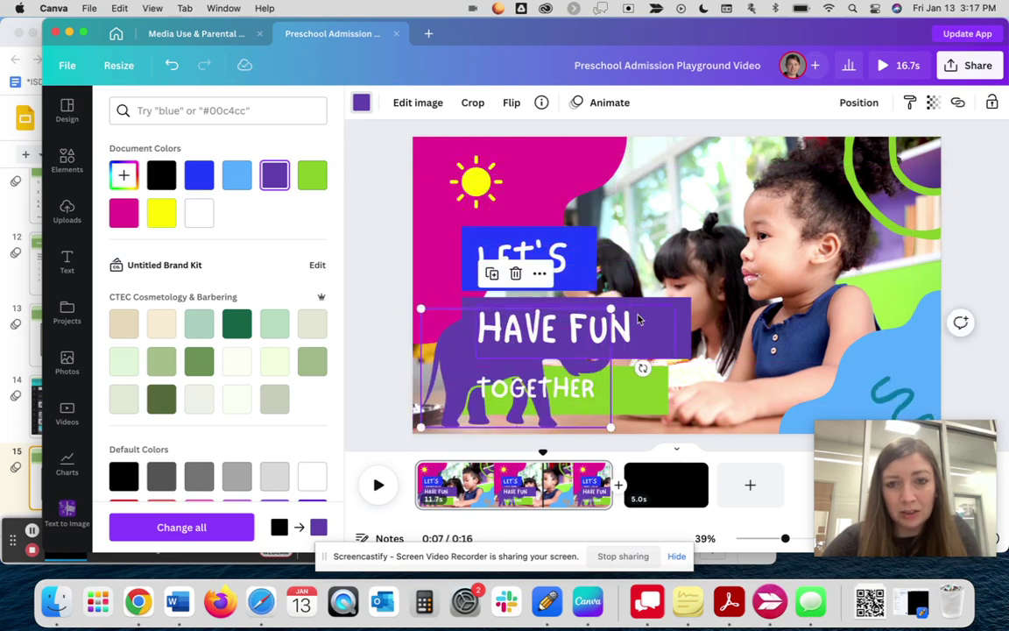
pyautogui.moveTo(609, 309); pyautogui.dragTo(457, 373)
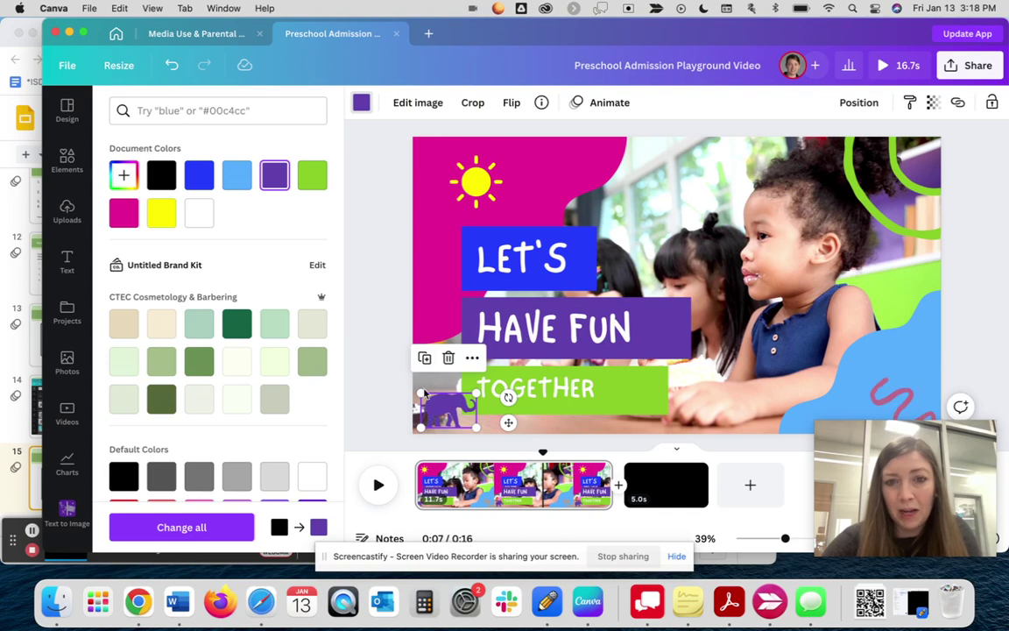
# - Replace the HAVE FUN banner text with LEARN
pyautogui.click(536, 326)
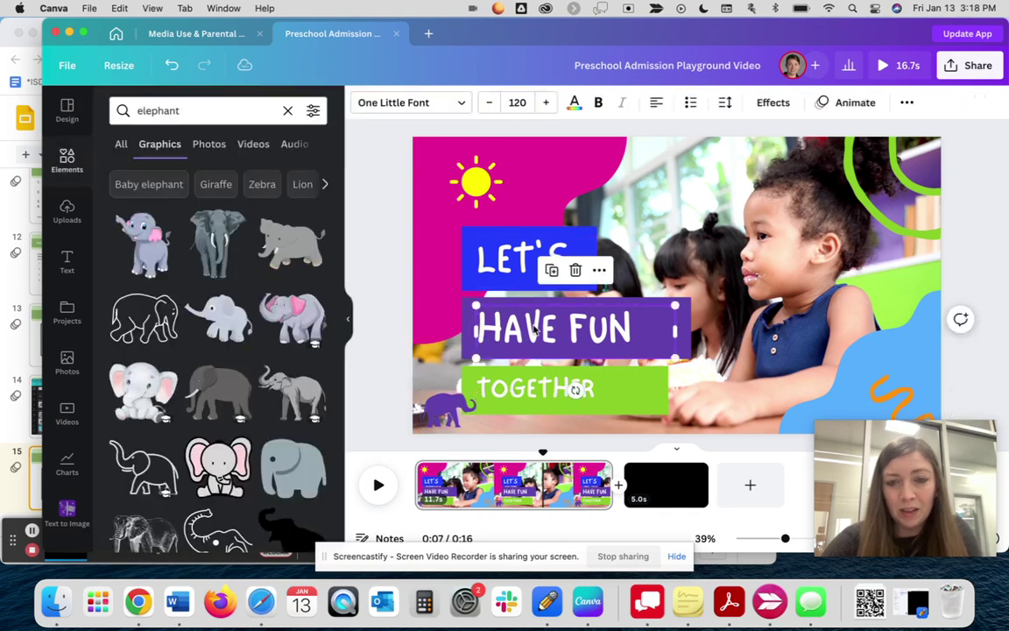
pyautogui.write('LEARN')
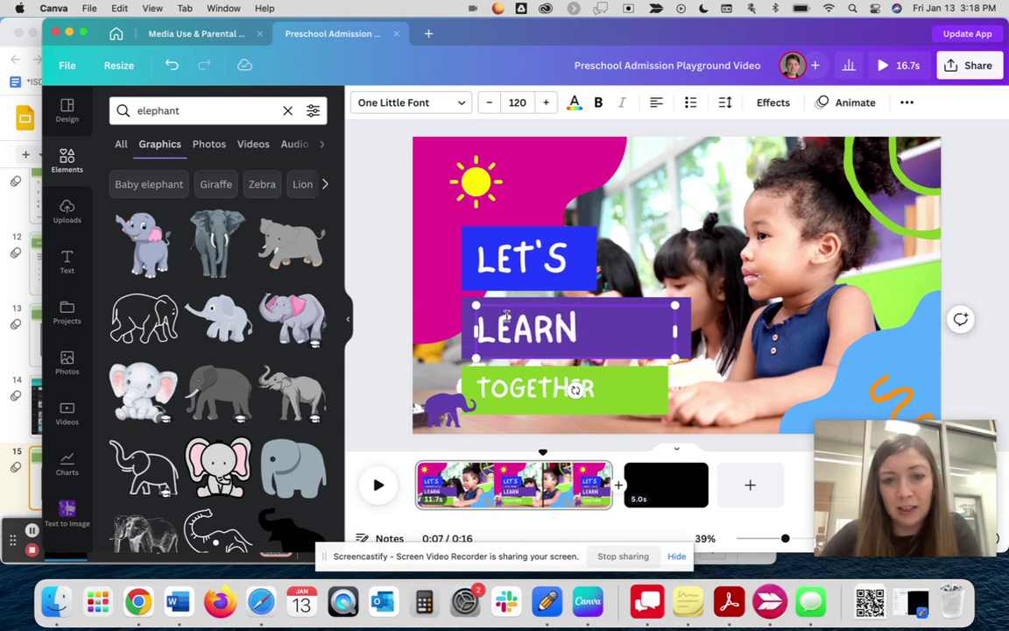
pyautogui.click(384, 328)
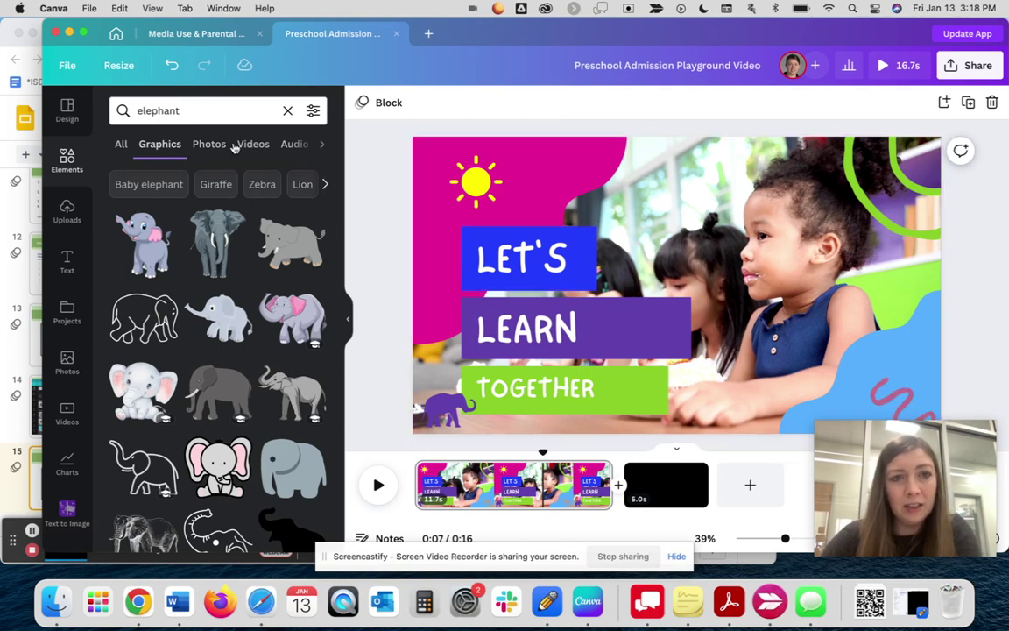
pyautogui.hscroll(2, 224, 144)
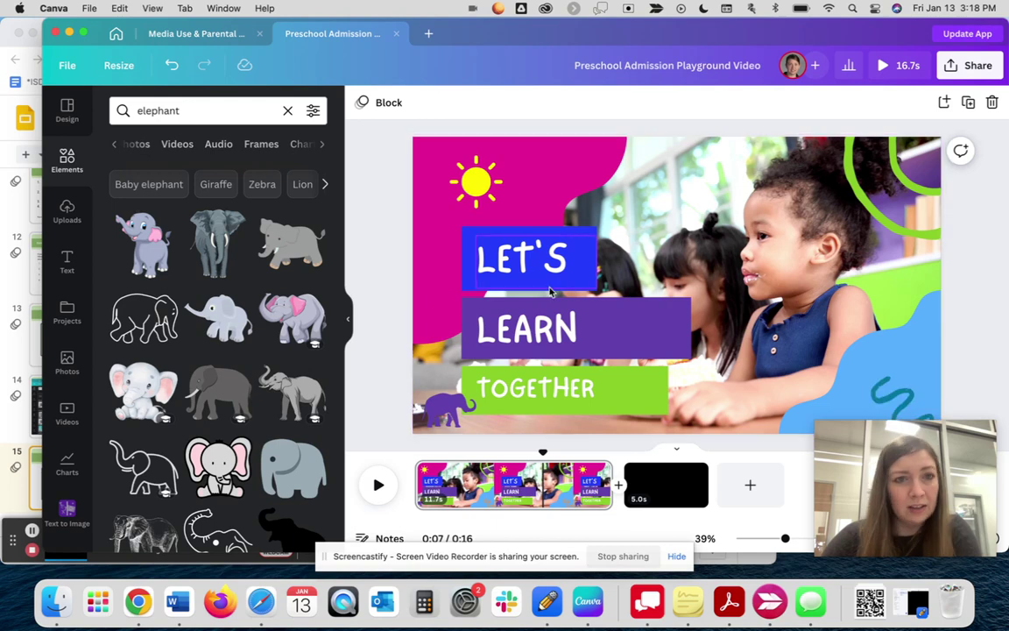
# - Add the 19.0s elephant clip from Videos as an inset, then delete it
pyautogui.click(180, 146)
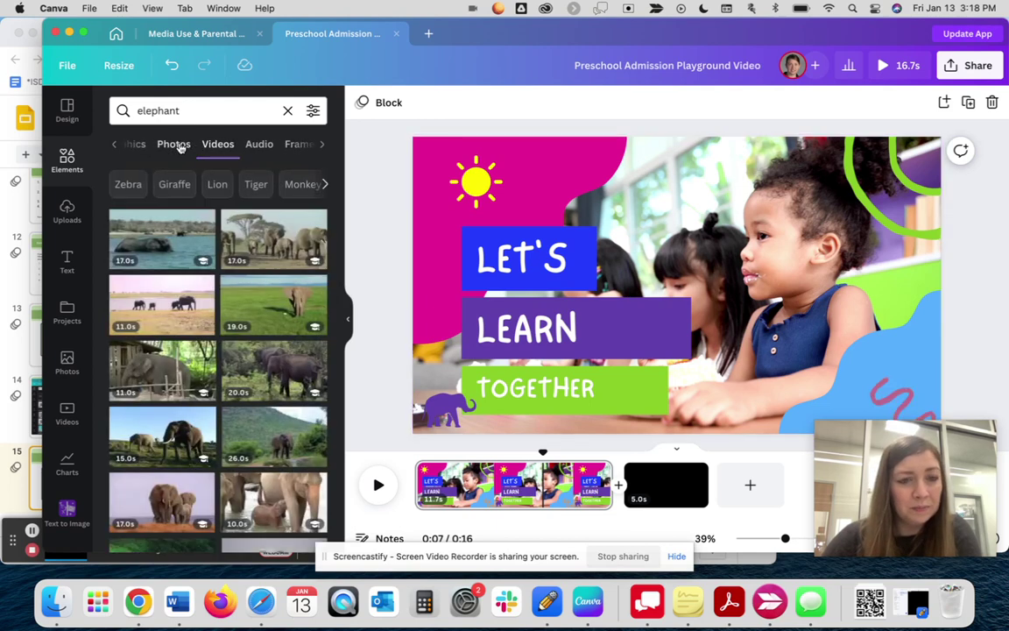
pyautogui.scroll(-3, 184, 206)
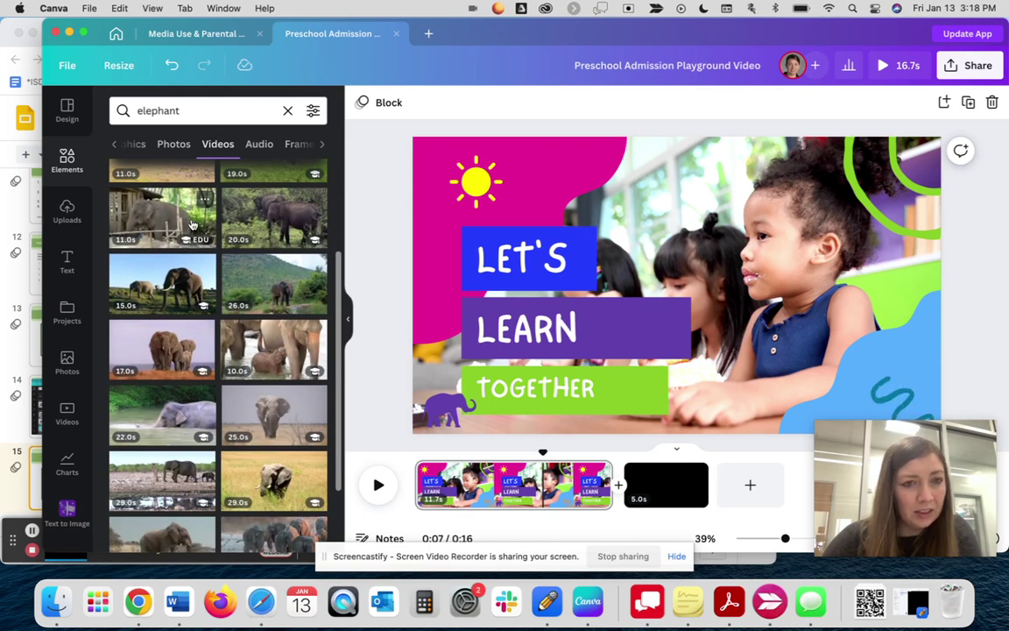
pyautogui.scroll(2, 193, 226)
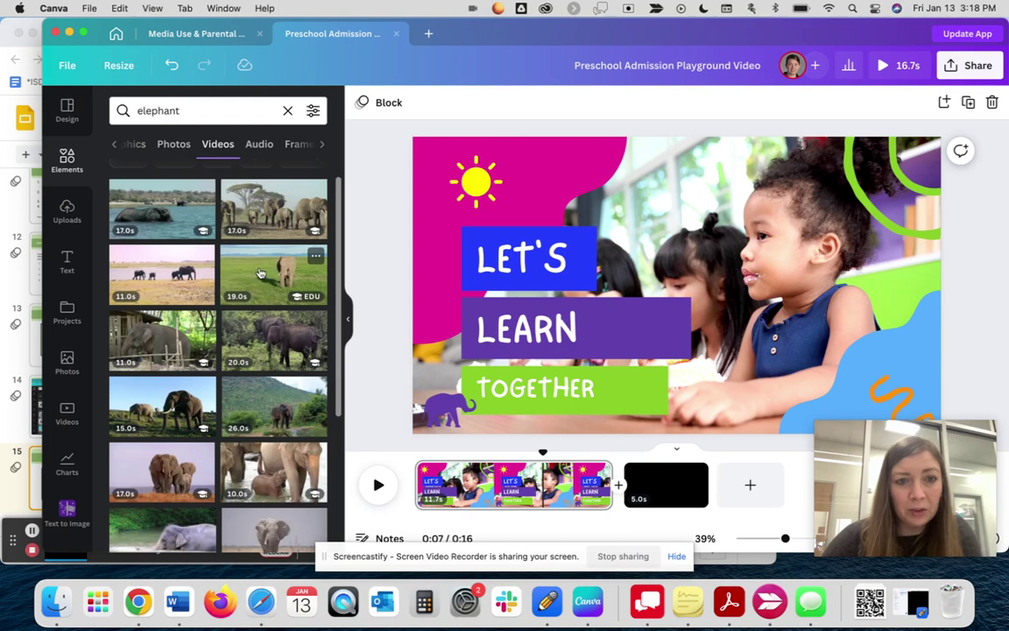
pyautogui.click(260, 275)
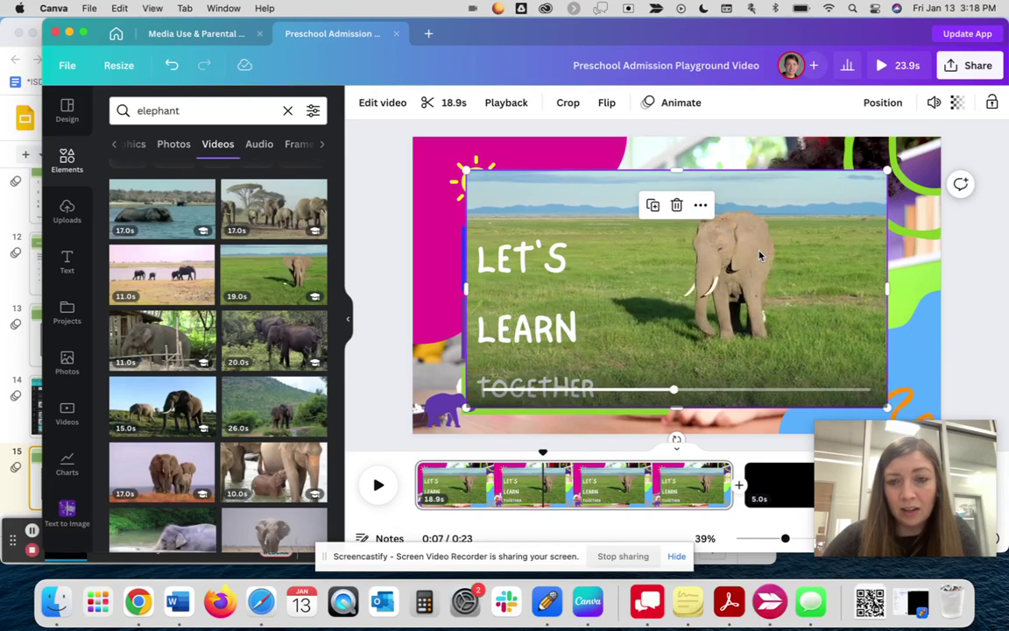
pyautogui.moveTo(760, 255); pyautogui.dragTo(783, 231)
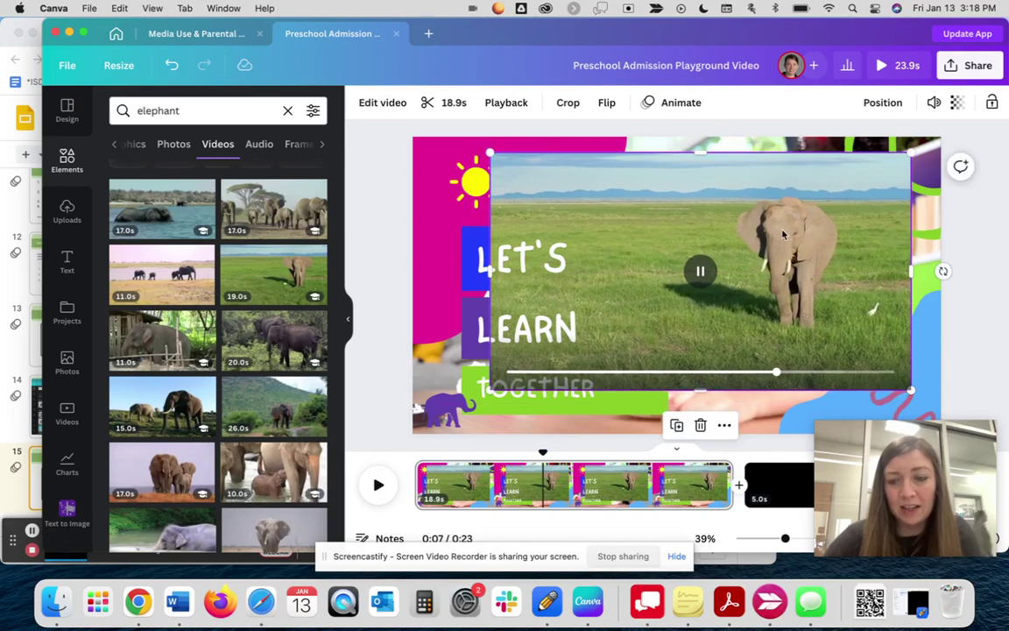
pyautogui.press('Delete')
# - Drag the grassland elephant clip onto the page as its full background
pyautogui.moveTo(254, 274); pyautogui.dragTo(563, 191)
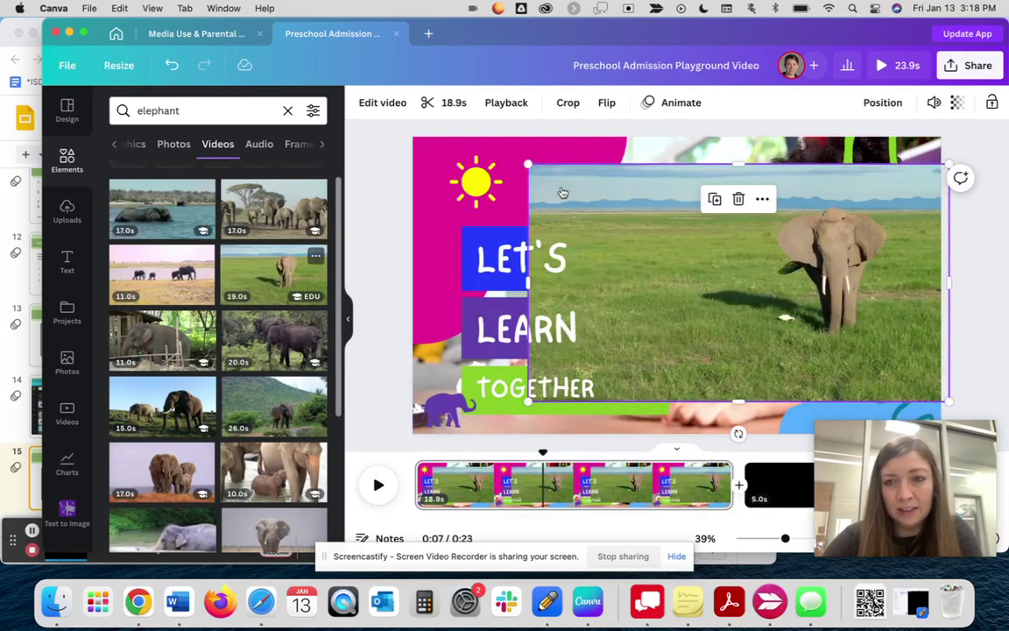
pyautogui.press('Delete')
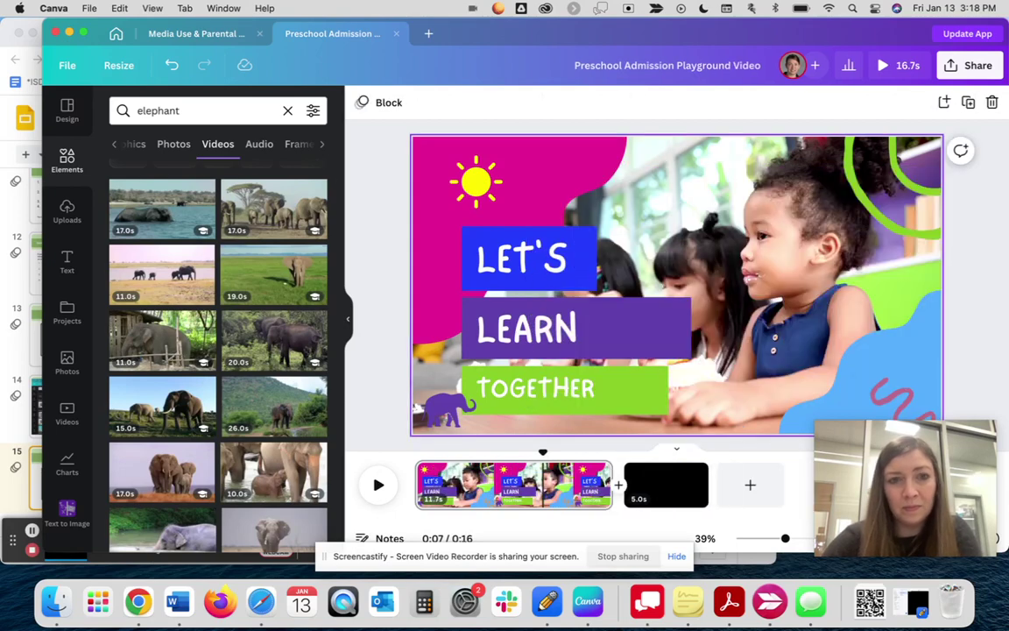
pyautogui.moveTo(263, 254); pyautogui.dragTo(653, 169)
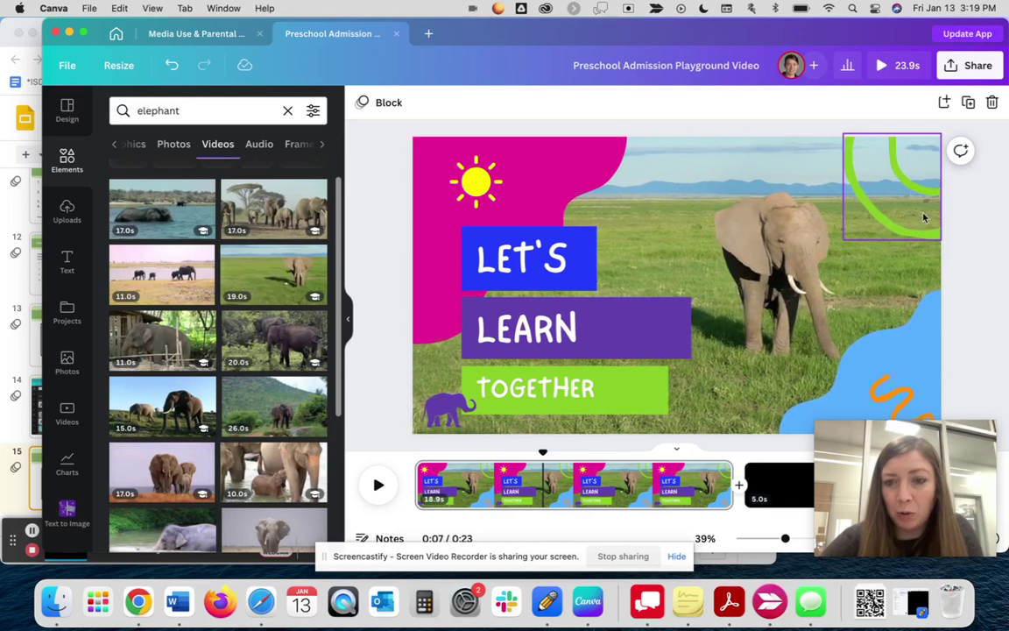
# - Add a blank page after page 2, then put the 25-second elephant video on page 2
pyautogui.click(765, 483)
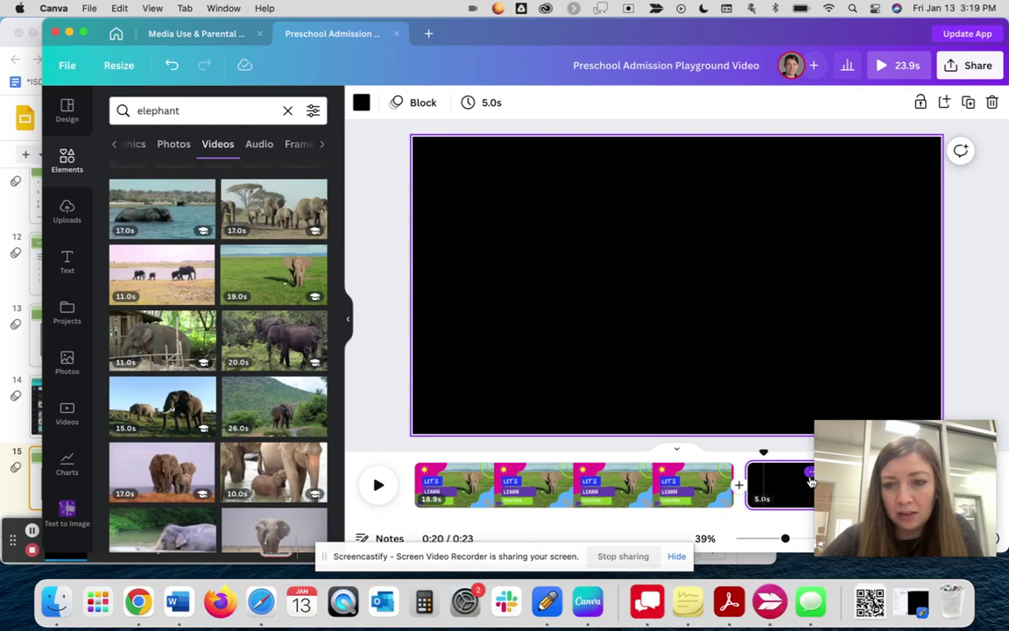
pyautogui.moveTo(872, 471); pyautogui.dragTo(852, 81)
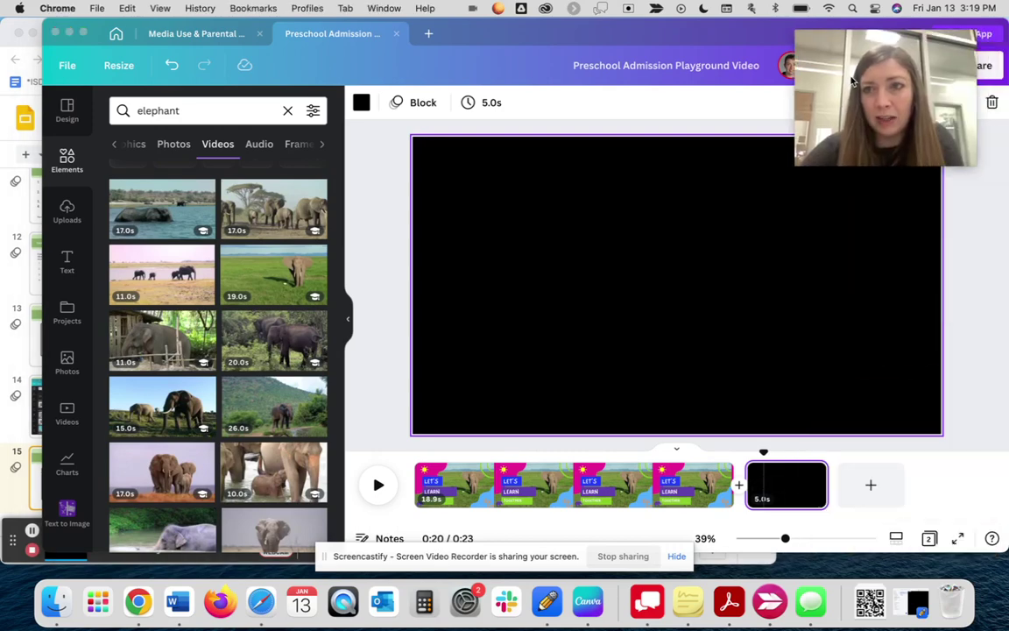
pyautogui.click(871, 487)
pyautogui.click(871, 486)
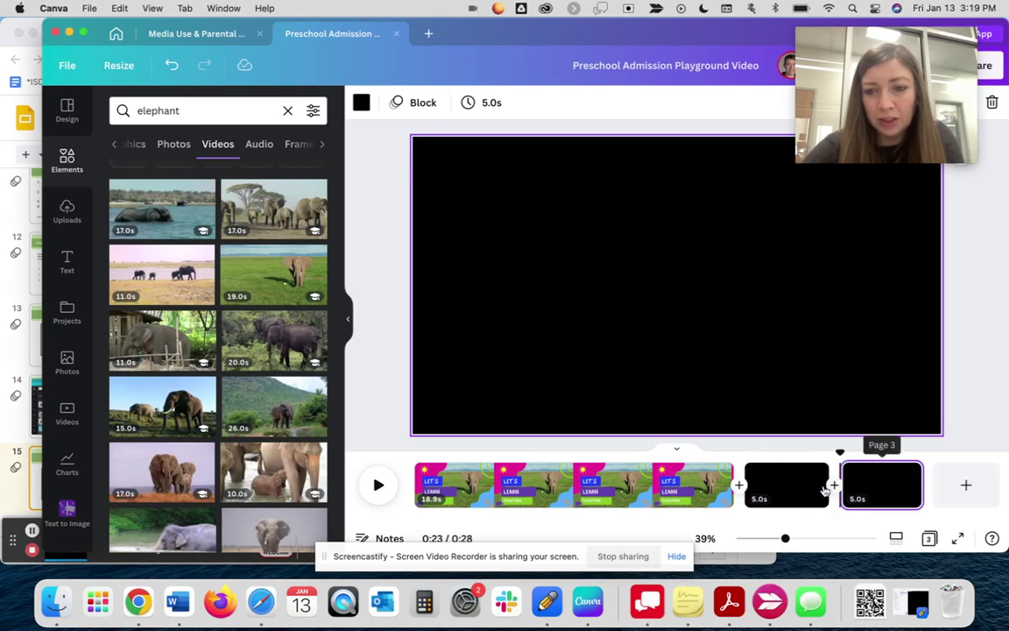
pyautogui.click(775, 493)
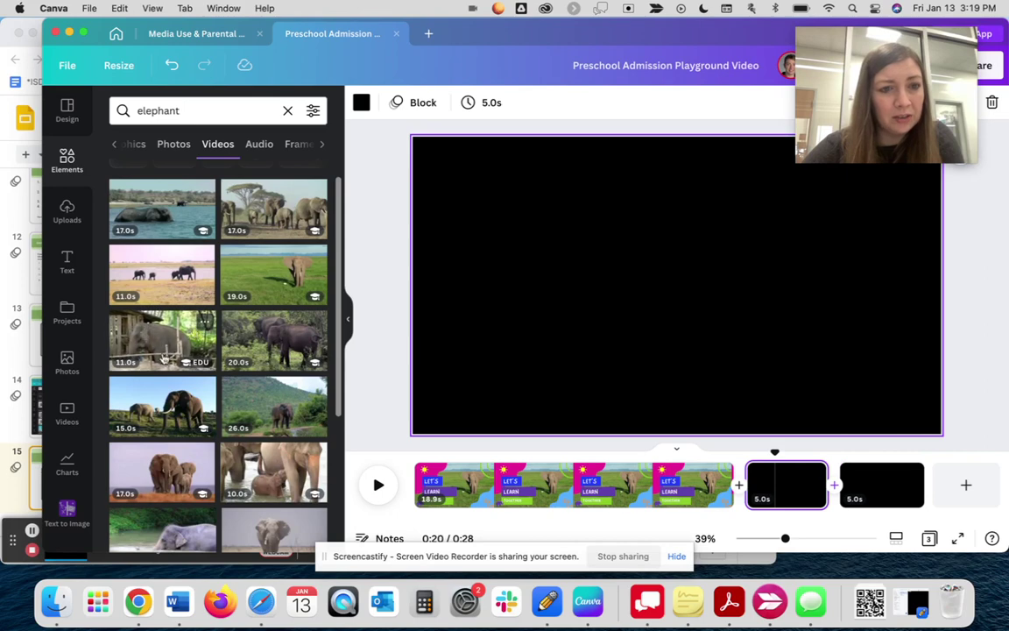
pyautogui.scroll(-3, 177, 369)
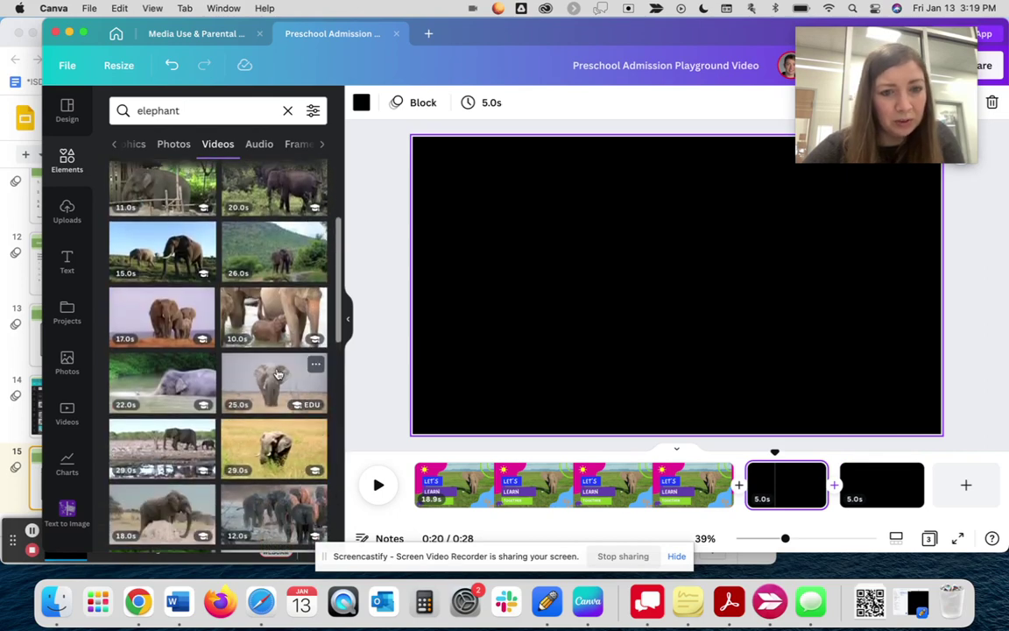
pyautogui.click(277, 374)
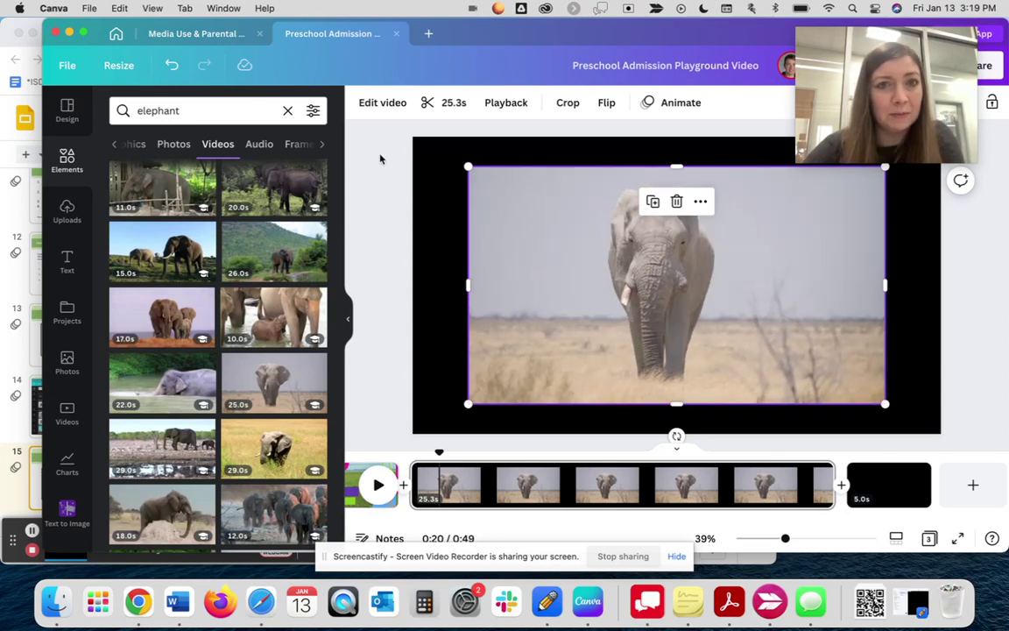
# - Apply Background Remover to the elephant video, narrow its frame, and move it right
pyautogui.click(381, 104)
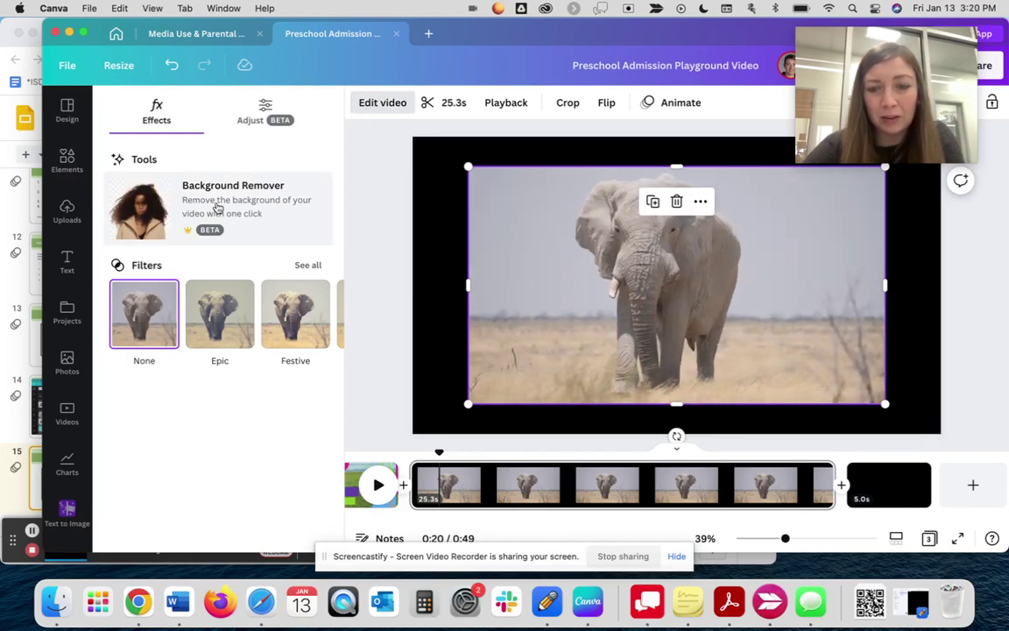
pyautogui.click(218, 208)
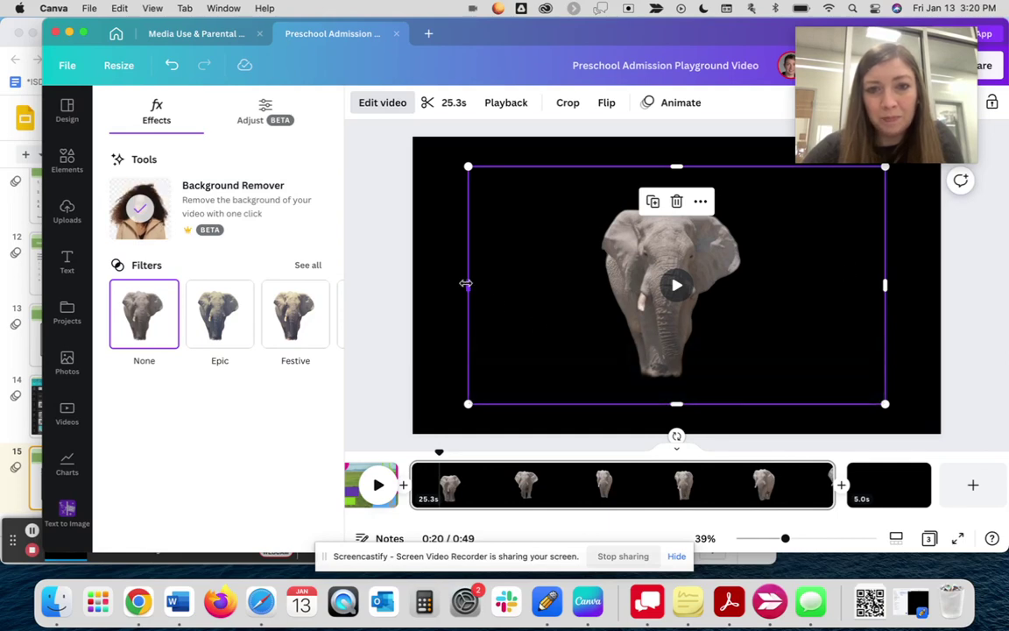
pyautogui.moveTo(468, 285); pyautogui.dragTo(569, 291)
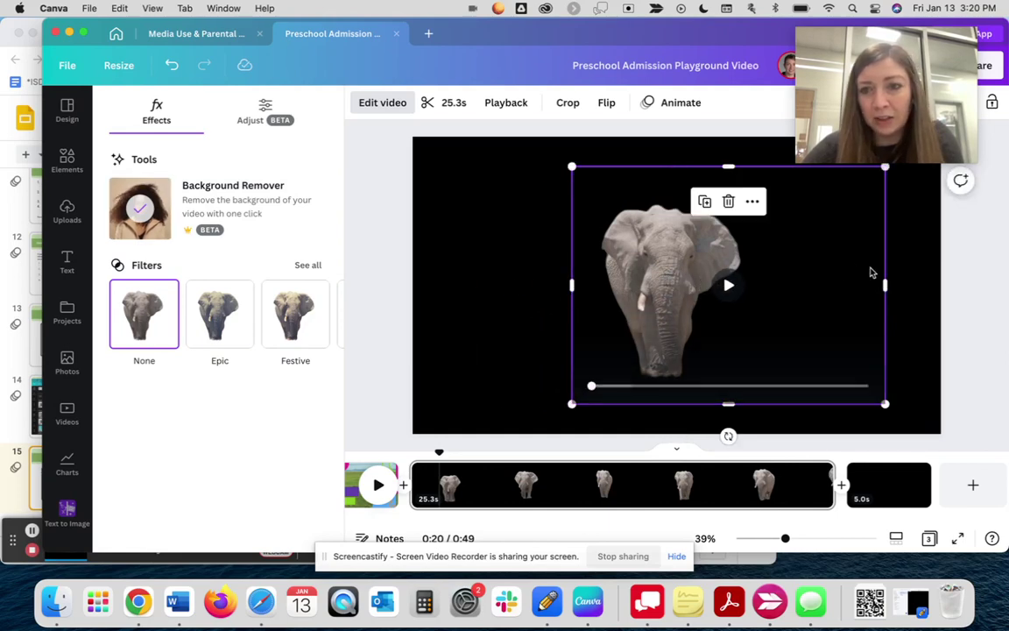
pyautogui.moveTo(885, 284); pyautogui.dragTo(797, 280)
pyautogui.click(488, 284)
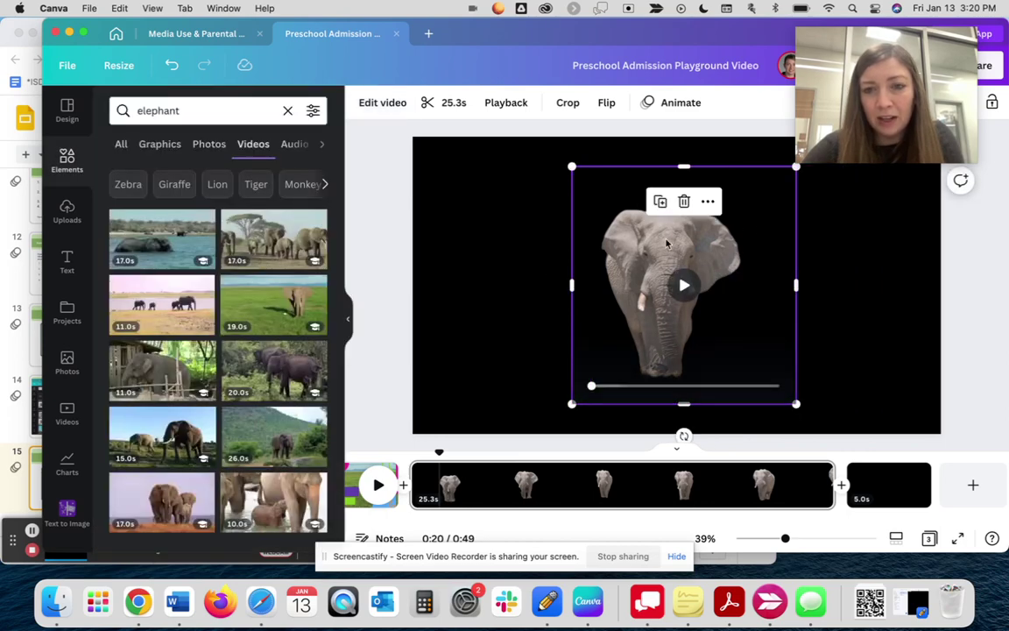
pyautogui.moveTo(644, 246); pyautogui.dragTo(759, 246)
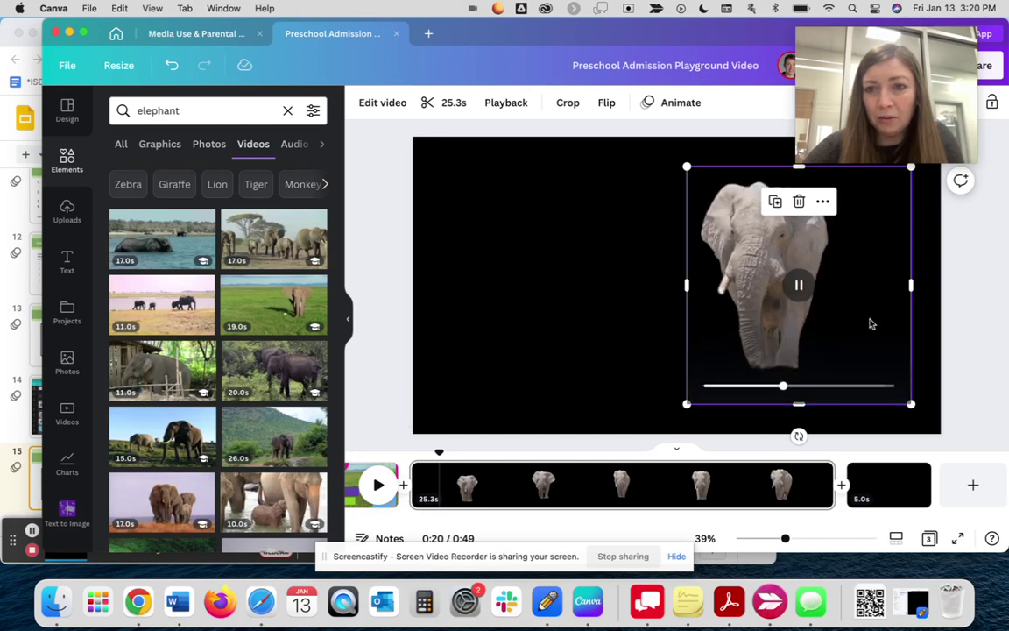
pyautogui.click(515, 313)
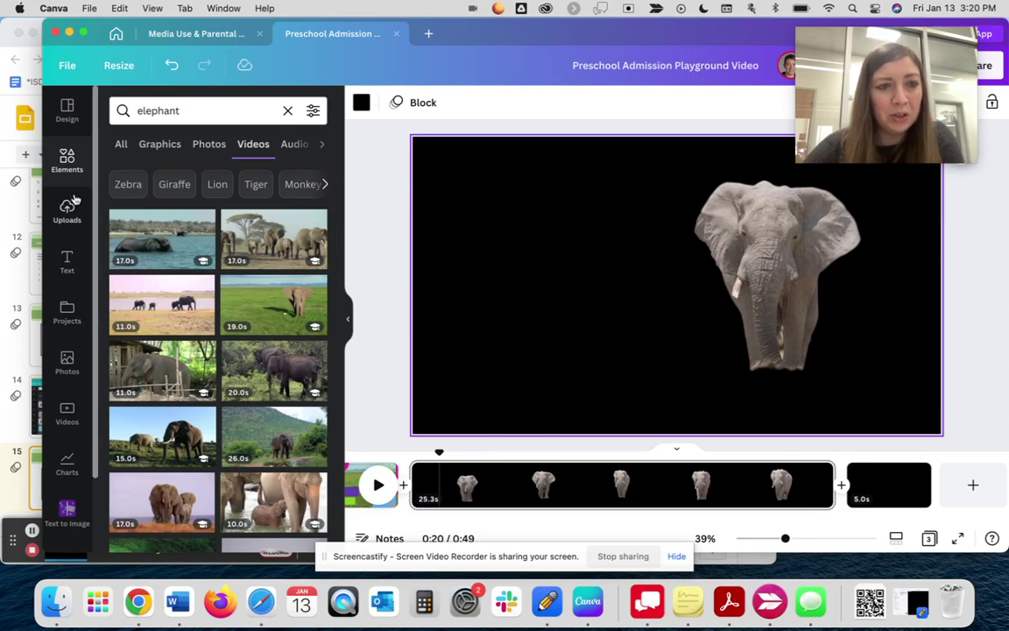
# - Add an 'Elephants' heading and drag it to the page's top-left
pyautogui.click(68, 260)
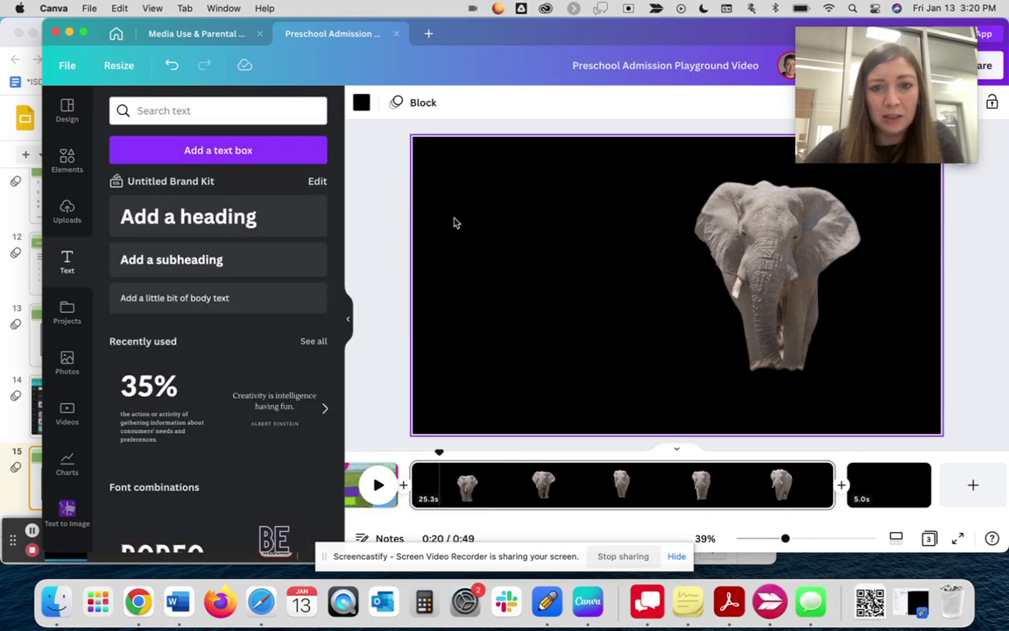
pyautogui.click(230, 224)
pyautogui.write('Elem')
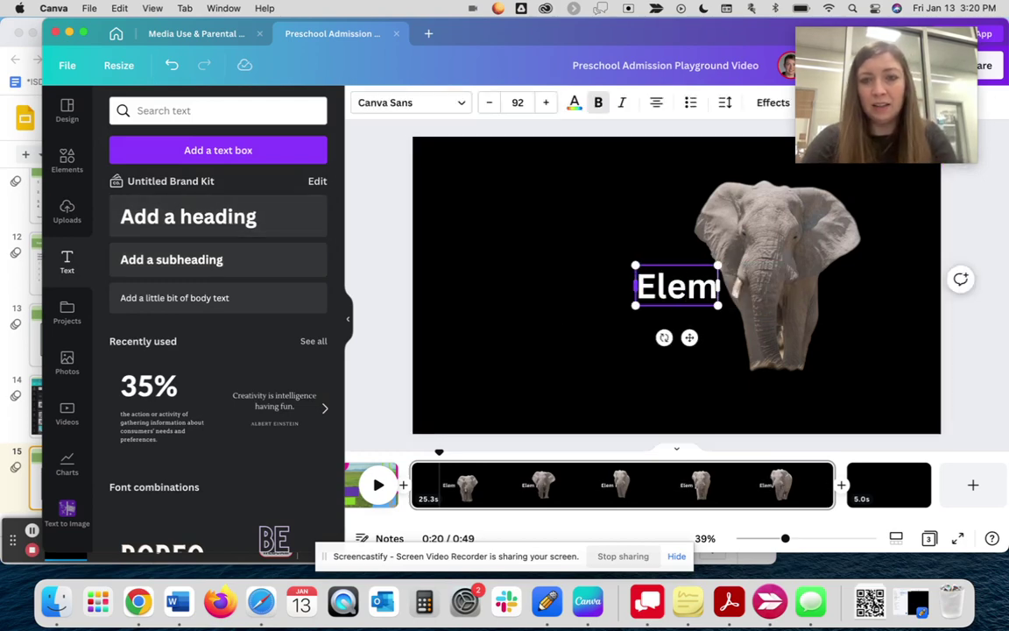
pyautogui.press('BackSpace')
pyautogui.write('phants')
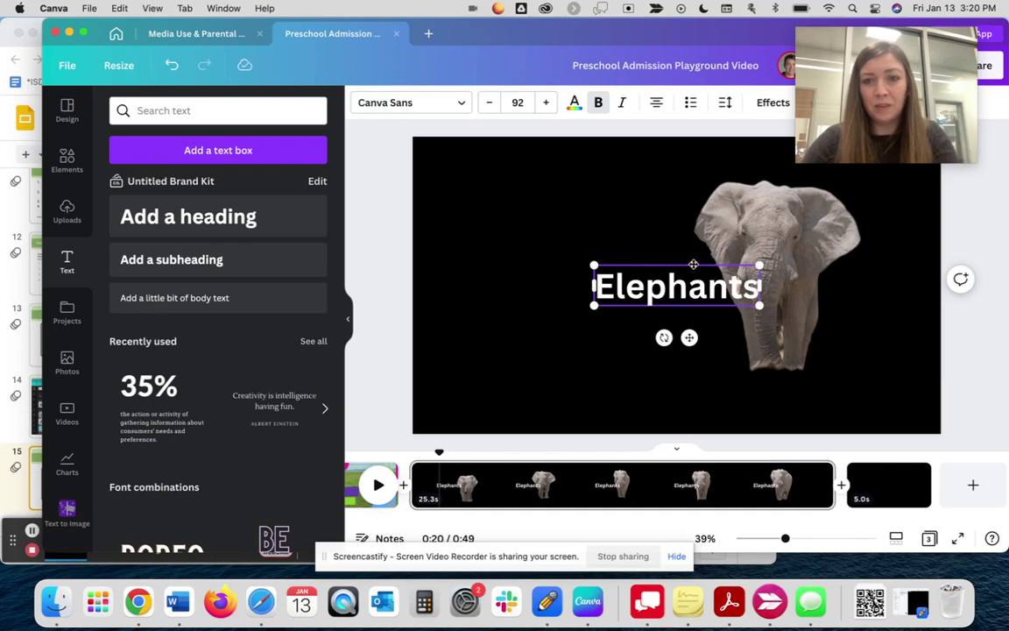
pyautogui.moveTo(693, 264); pyautogui.dragTo(542, 167)
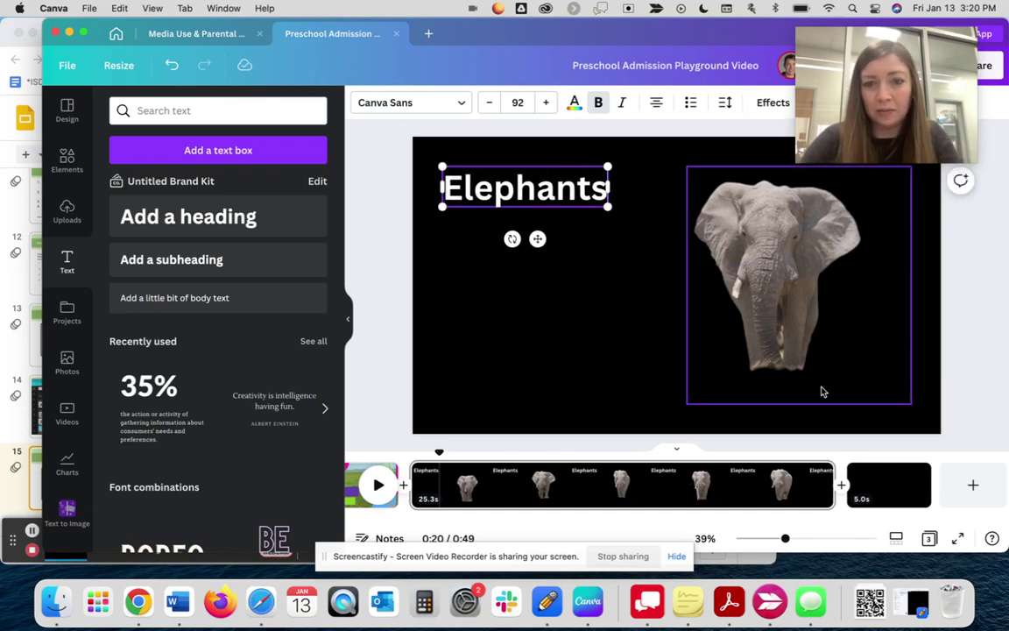
pyautogui.click(620, 483)
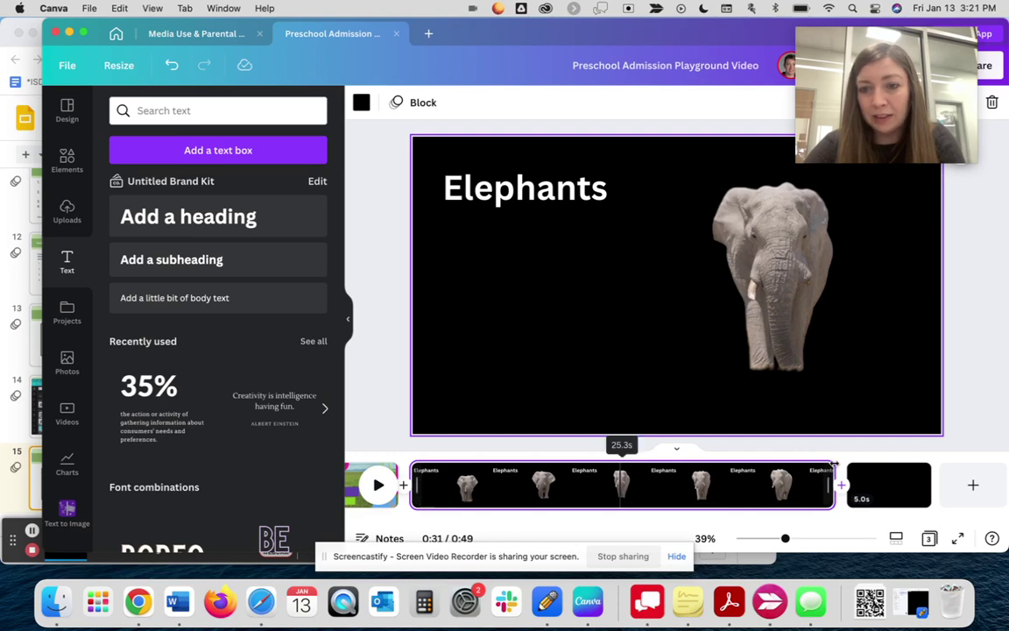
# - Trim the Elephants page to 13.8s and play the now 37-second video from page 1
pyautogui.moveTo(834, 466); pyautogui.dragTo(639, 459)
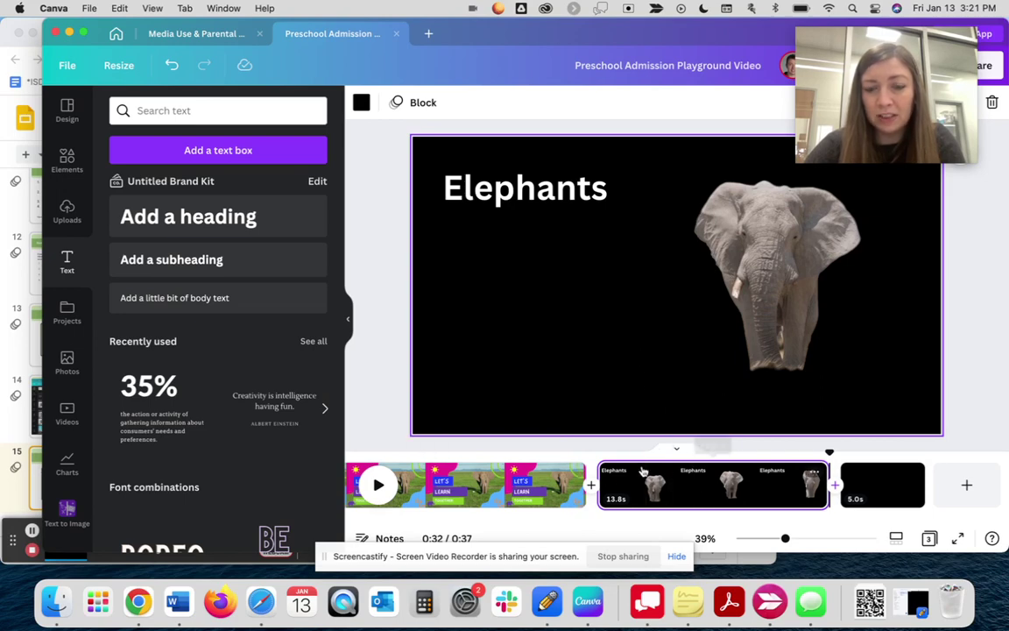
pyautogui.click(395, 452)
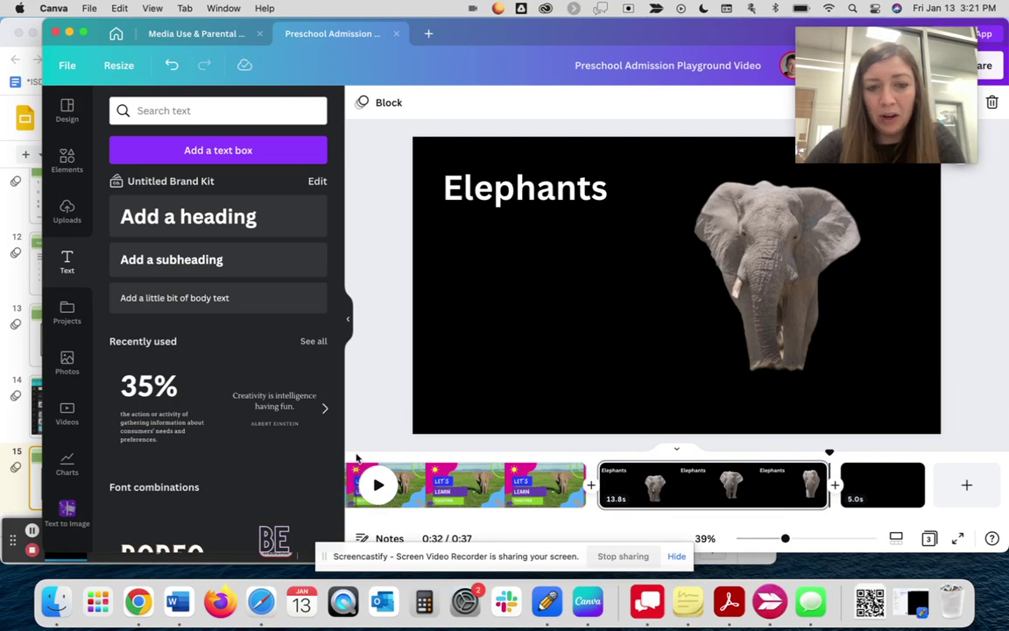
pyautogui.click(415, 482)
pyautogui.press('space')
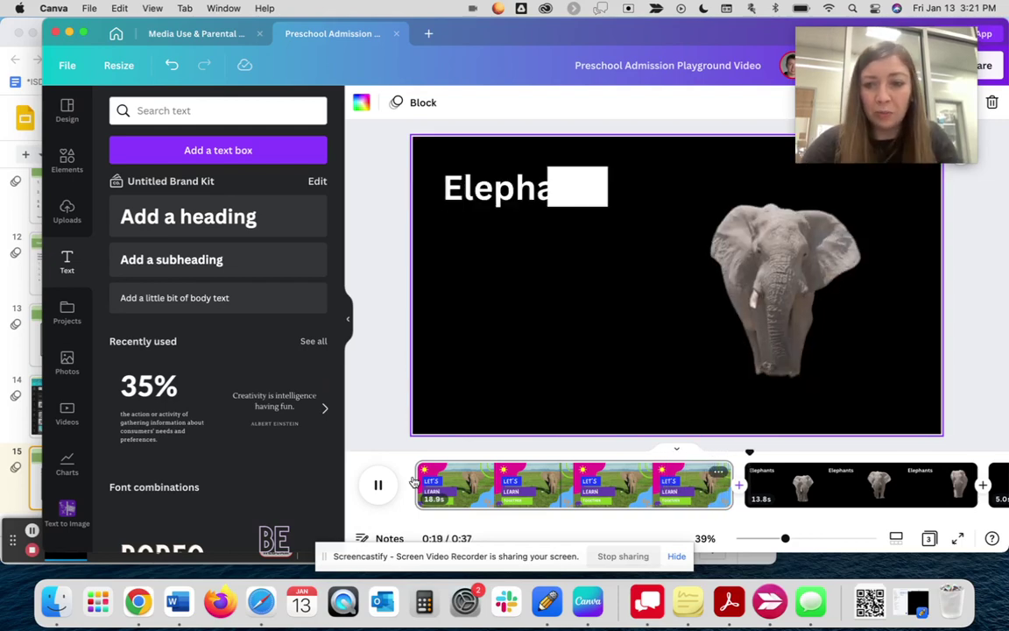
pyautogui.press('space')
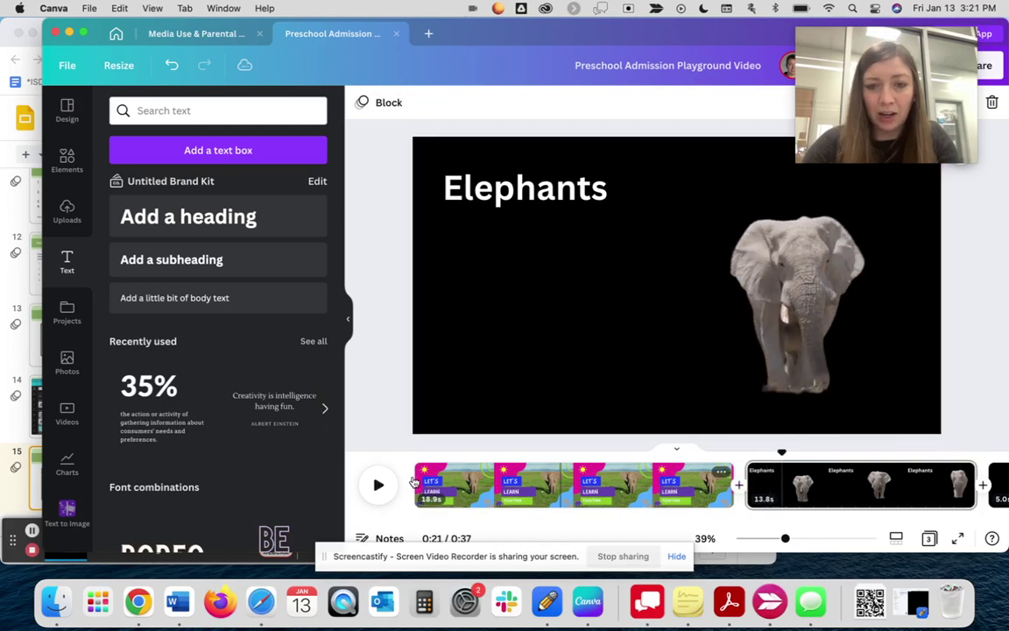
# - Search elements for 'elephant' and switch the results to Audio
pyautogui.click(123, 113)
pyautogui.write('elephant')
pyautogui.press('Return')
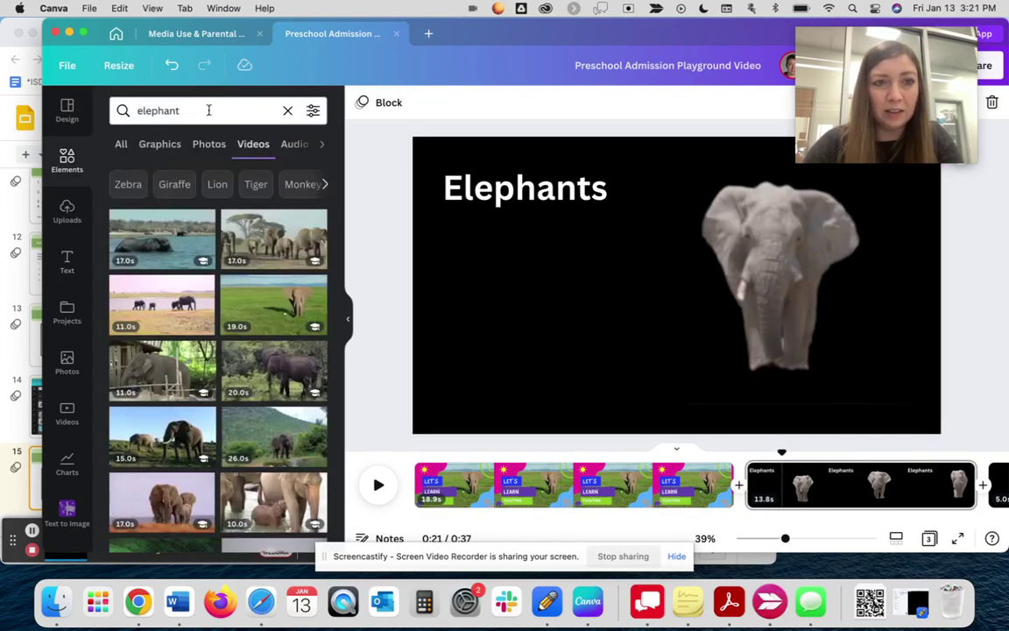
pyautogui.click(208, 110)
pyautogui.press('Escape')
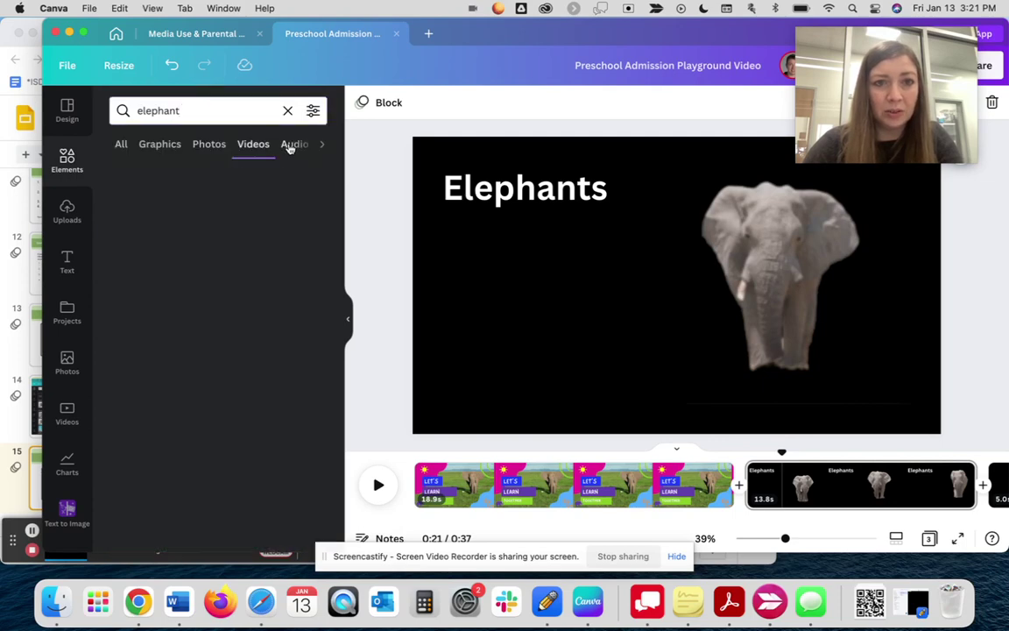
pyautogui.click(290, 145)
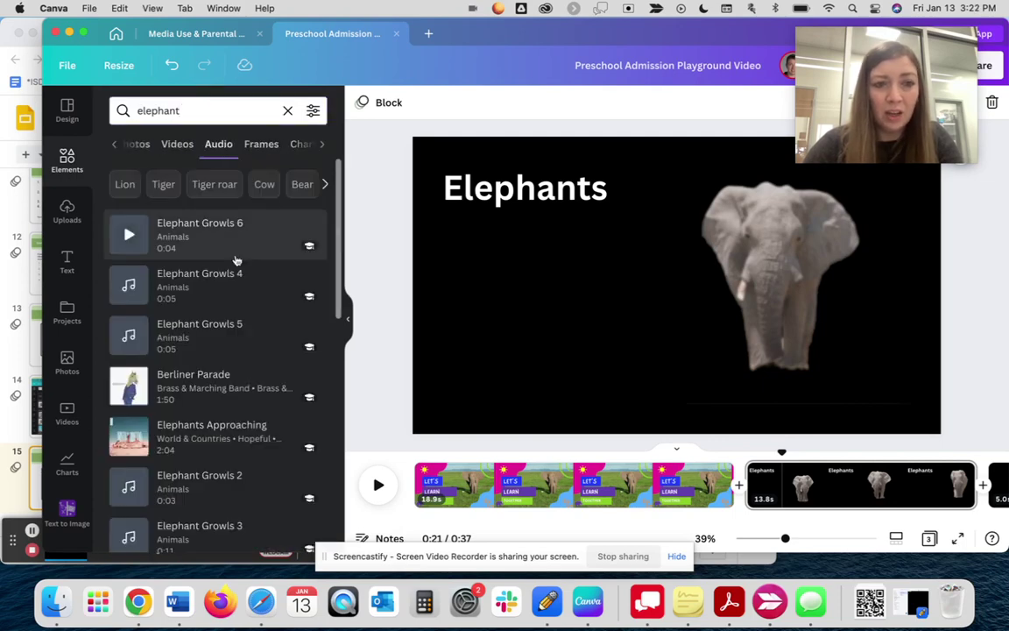
# - Try a 'happy' audio search, return to 'elephant', and preview Elephant Growls 6
pyautogui.click(188, 110)
pyautogui.doubleClick(188, 110)
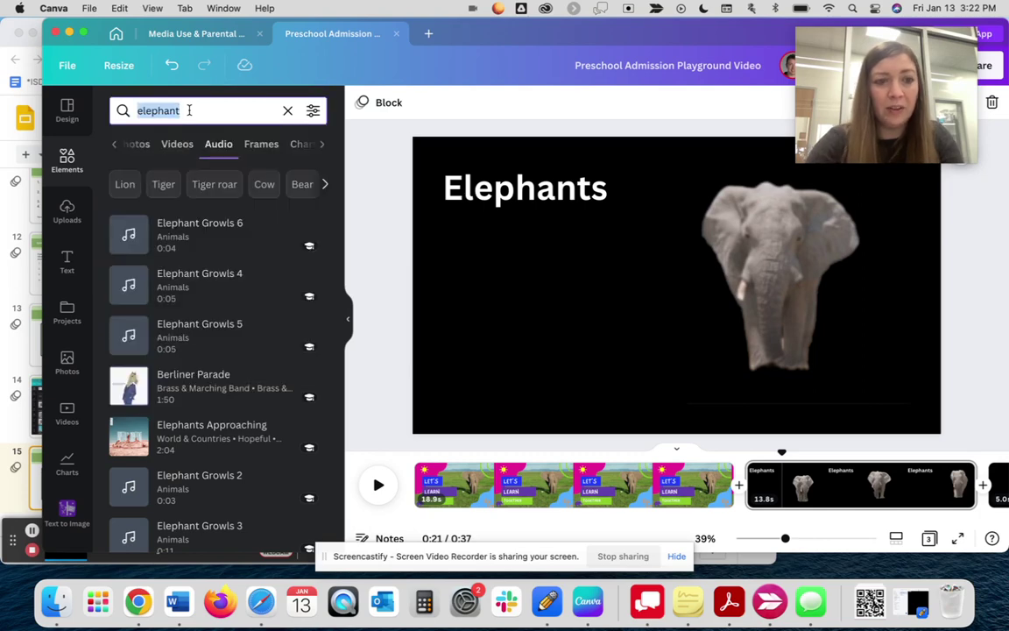
pyautogui.write('happy')
pyautogui.press('Return')
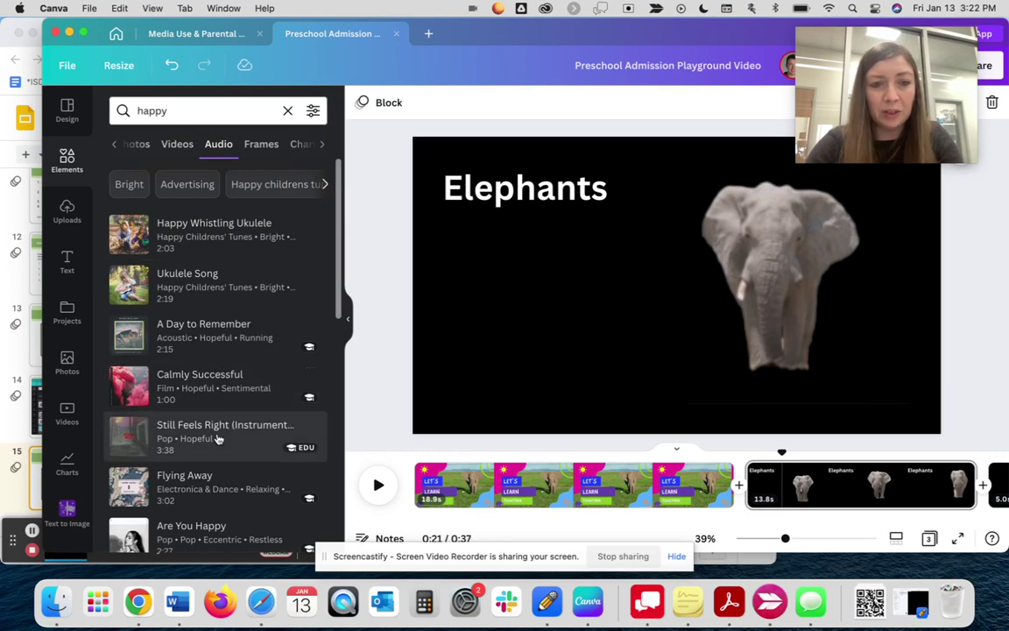
pyautogui.doubleClick(179, 109)
pyautogui.write('elephant')
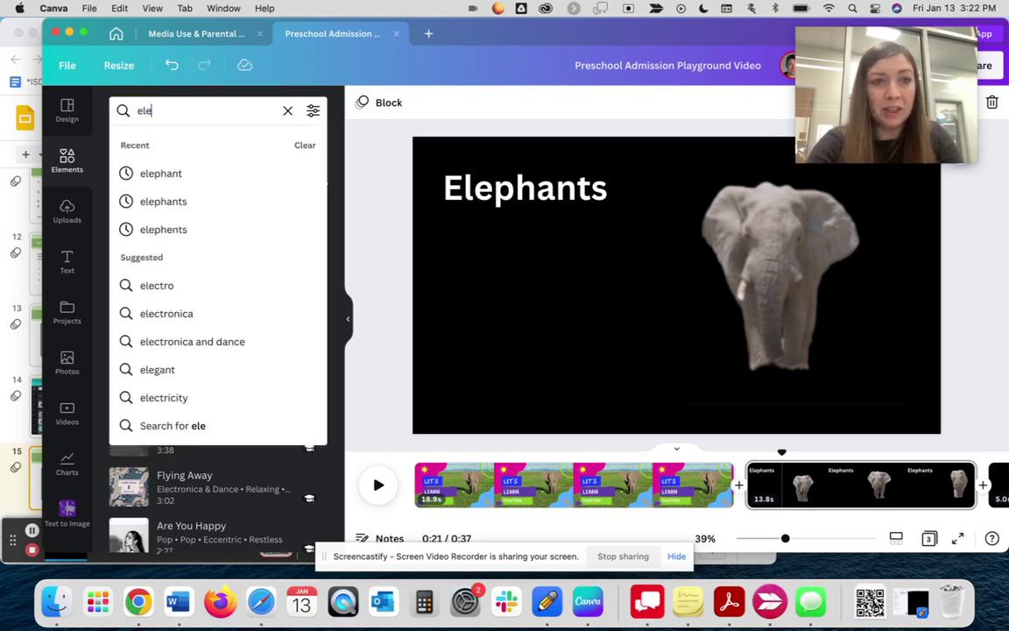
pyautogui.press('Return')
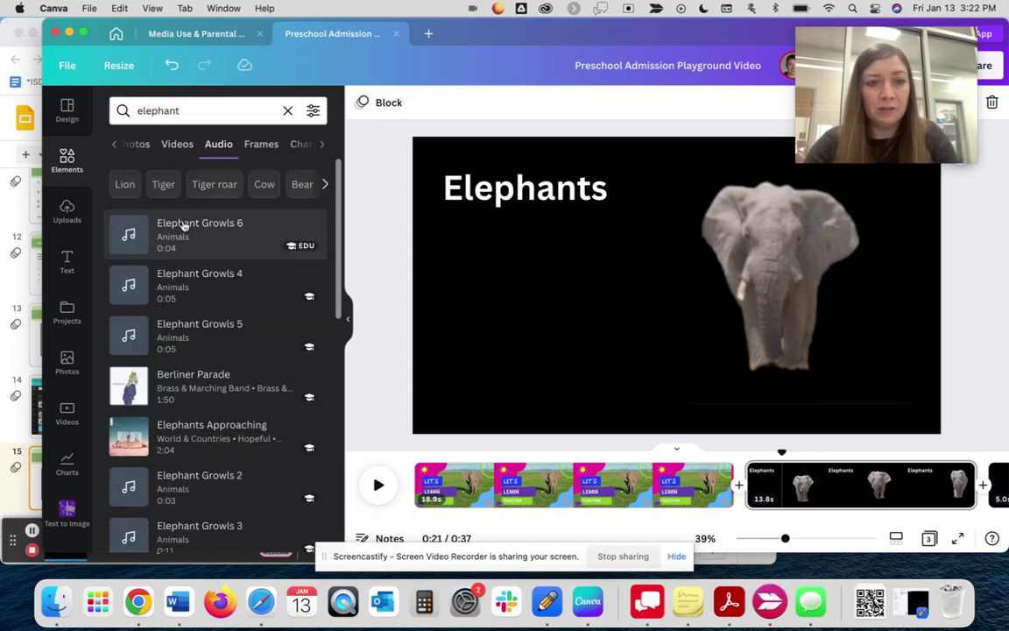
pyautogui.click(129, 234)
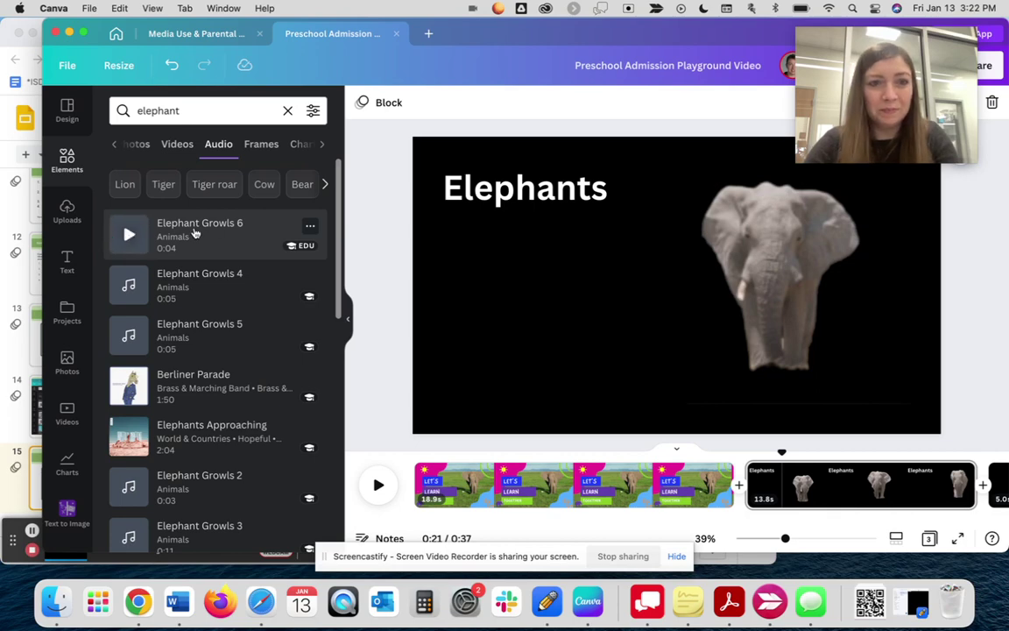
# - Place Elephant Growls 6 under the Elephants page, then Elephant Growls 4 right after it
pyautogui.moveTo(195, 232); pyautogui.dragTo(677, 498)
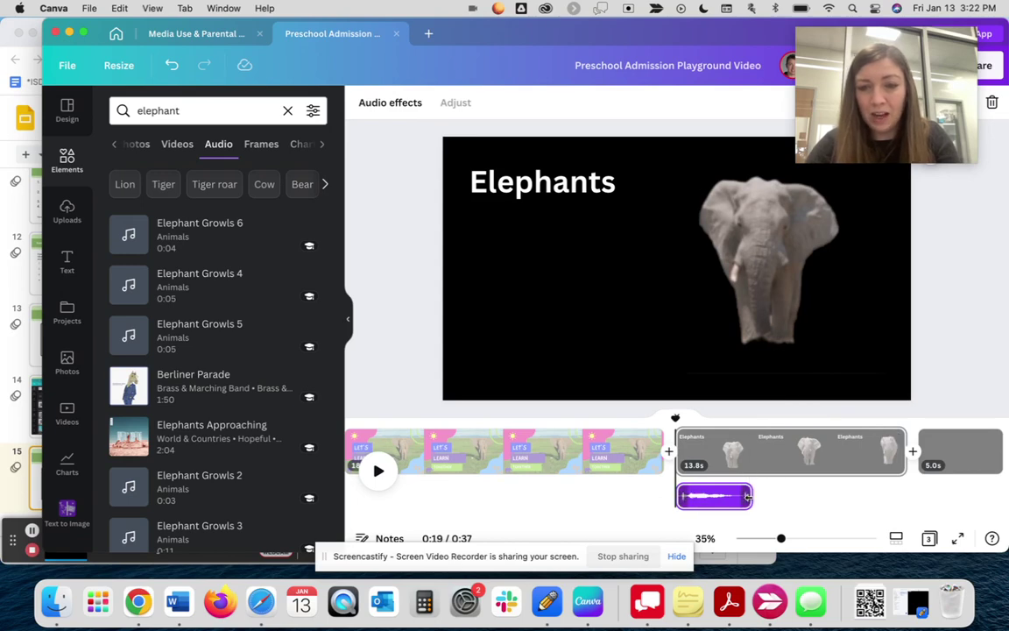
pyautogui.moveTo(748, 496); pyautogui.dragTo(741, 499)
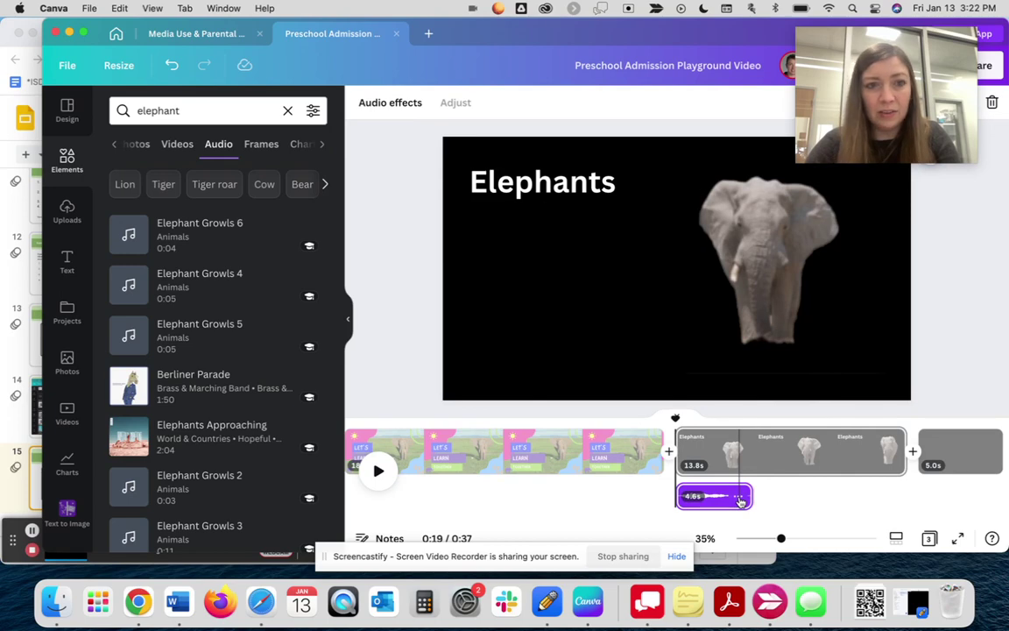
pyautogui.click(741, 498)
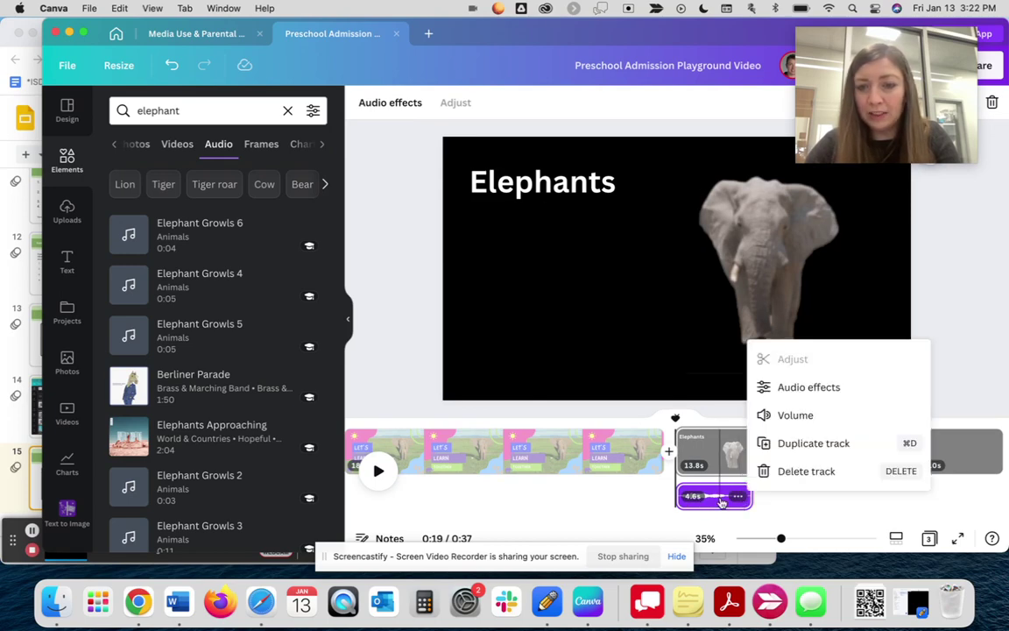
pyautogui.click(718, 460)
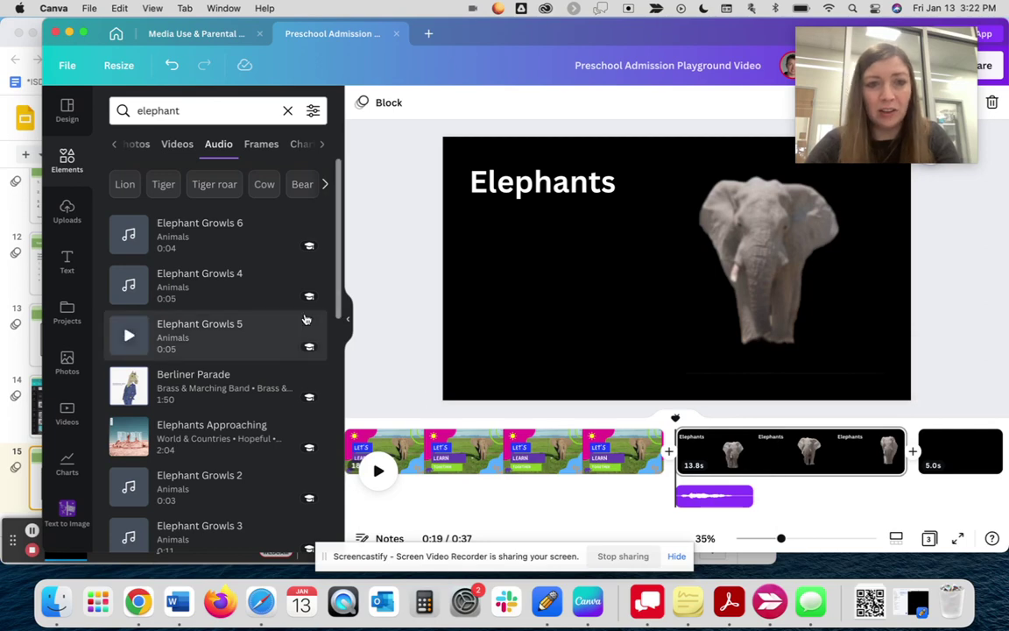
pyautogui.moveTo(189, 287); pyautogui.dragTo(756, 478)
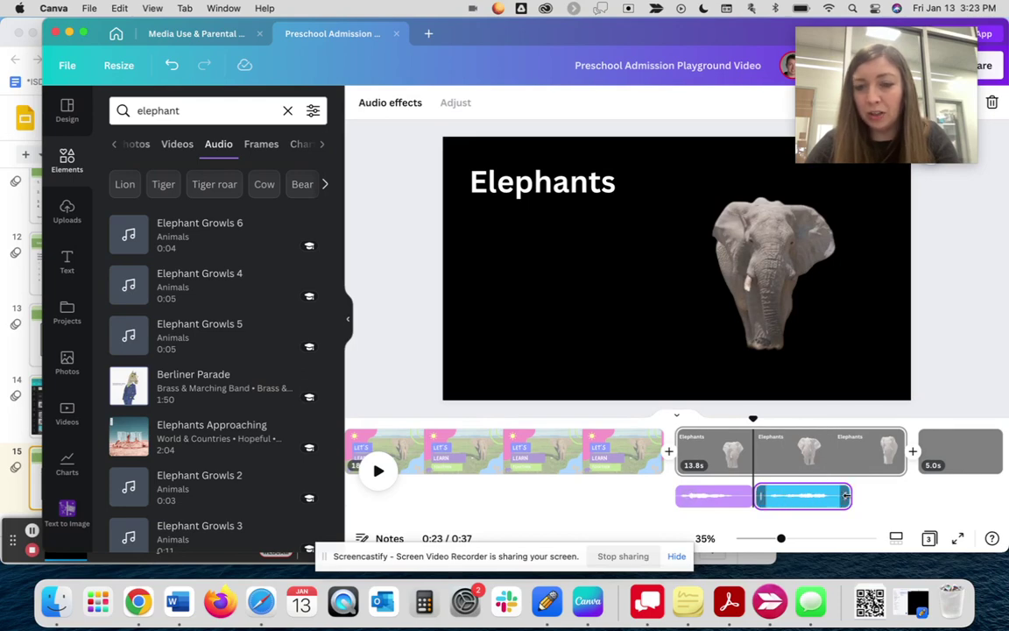
# - Trim the second growl clip's end and use Adjust to slide which part of its audio plays
pyautogui.click(847, 495)
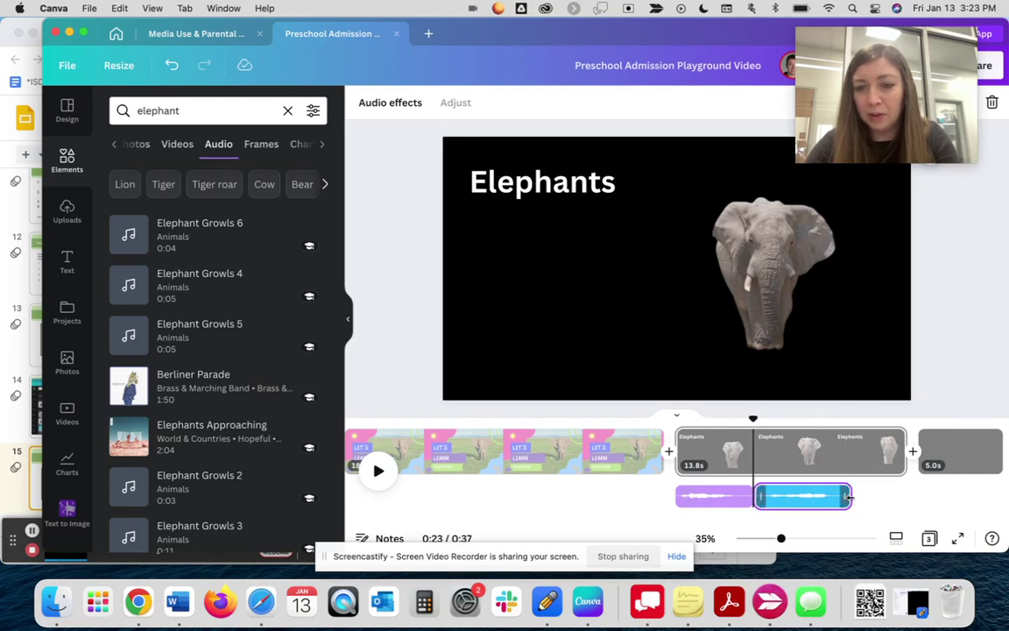
pyautogui.moveTo(847, 496); pyautogui.dragTo(832, 497)
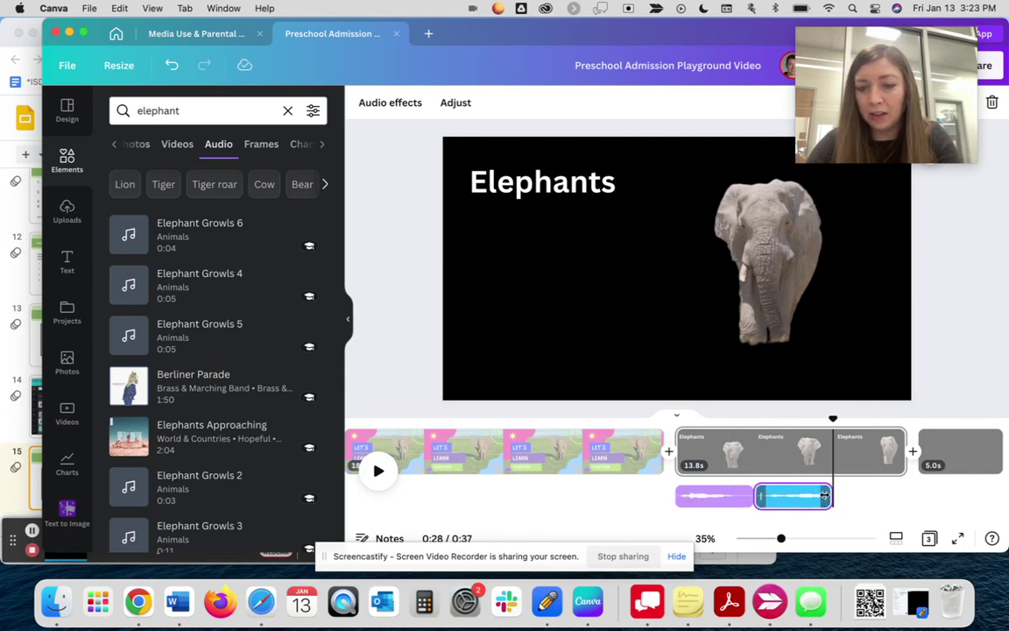
pyautogui.rightClick(818, 498)
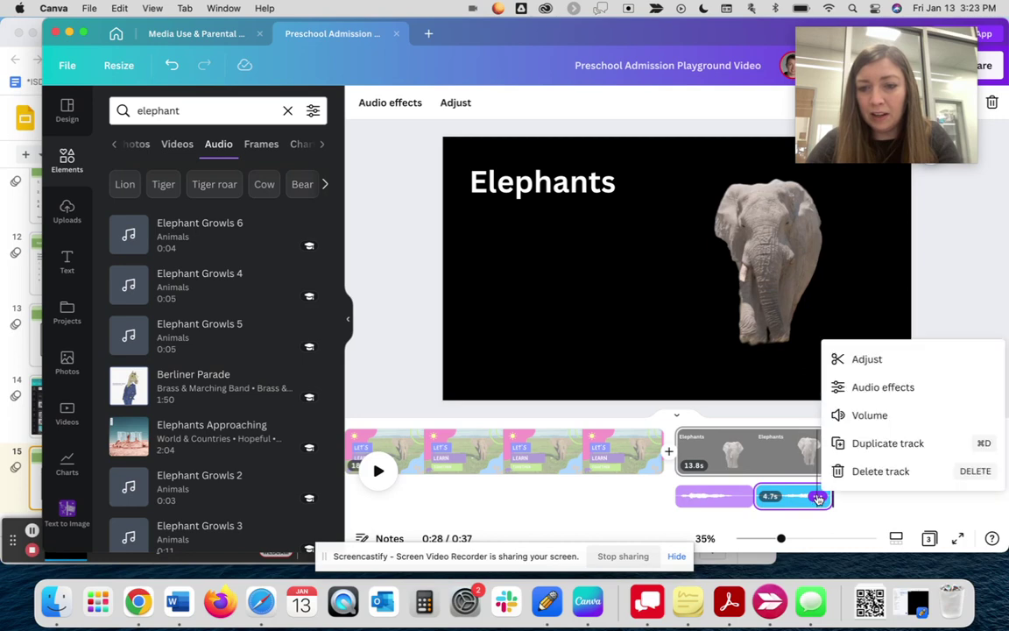
pyautogui.click(840, 359)
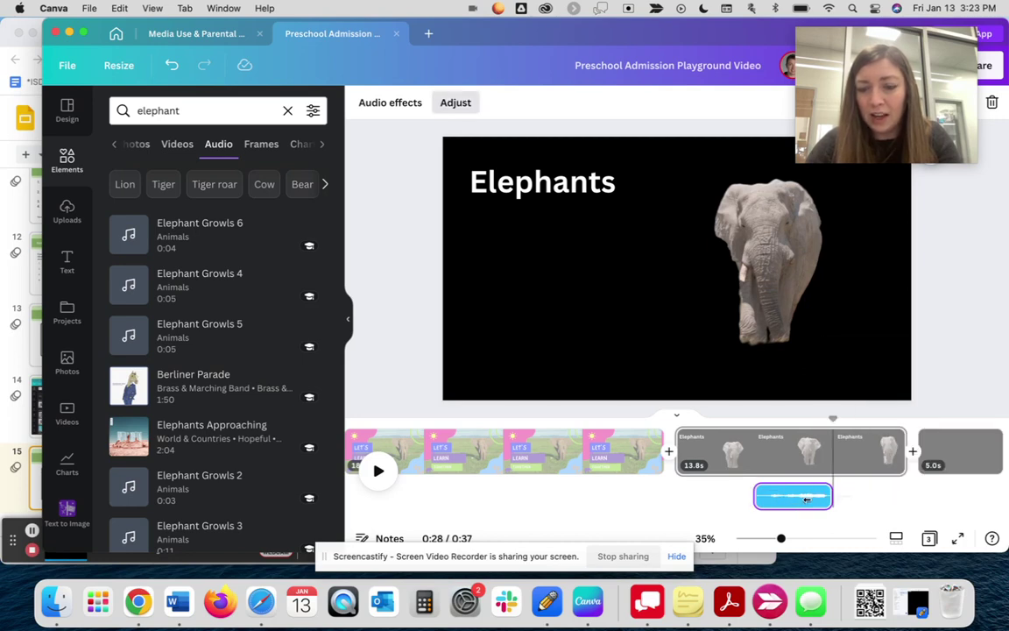
pyautogui.moveTo(806, 497); pyautogui.dragTo(823, 495)
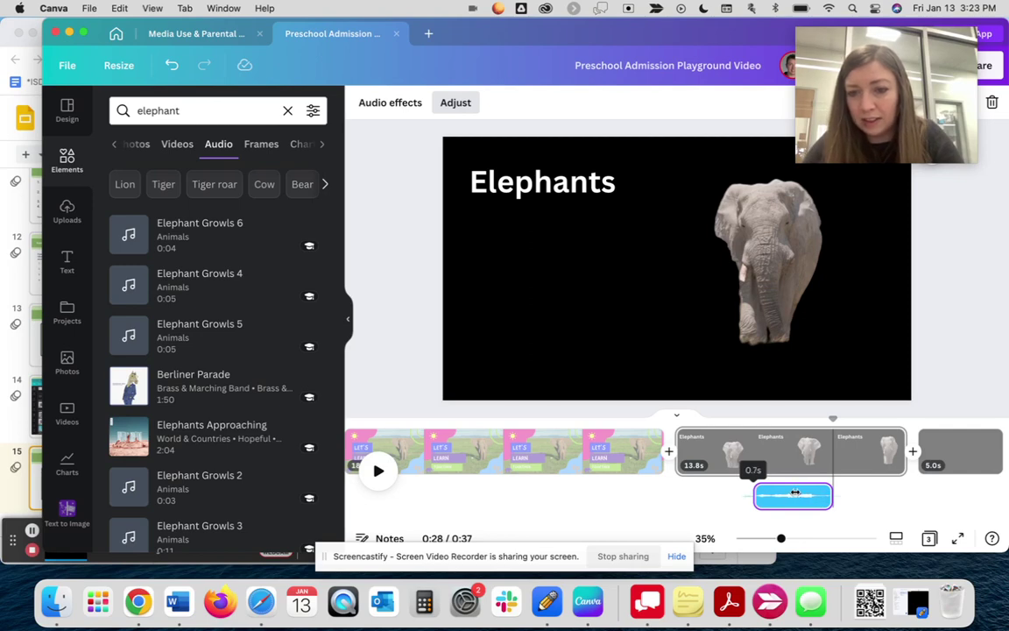
pyautogui.moveTo(795, 493); pyautogui.dragTo(796, 494)
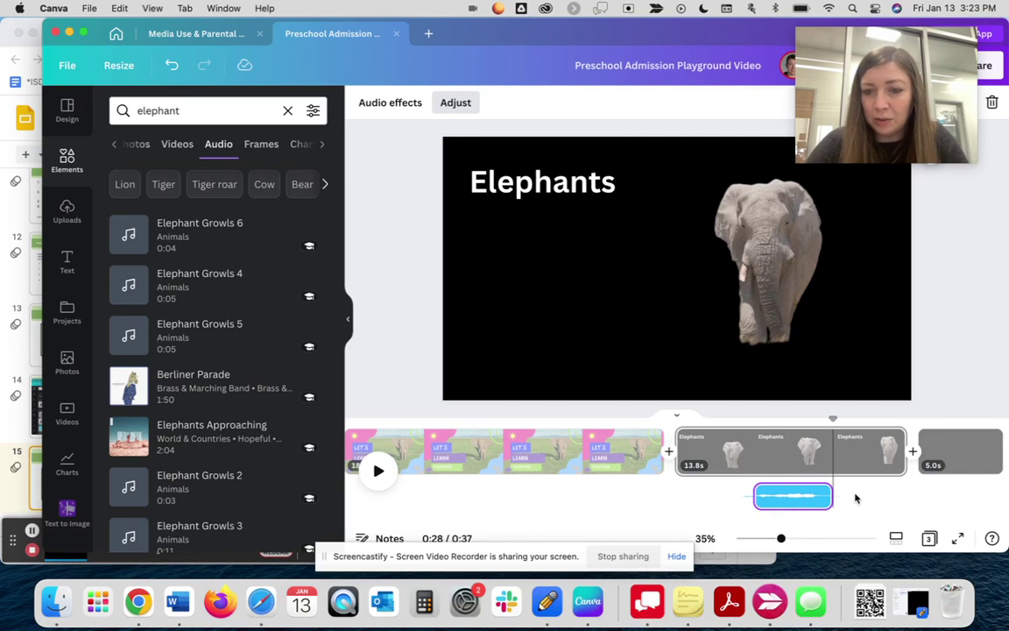
# - Play the Elephants scene to hear both growls, then clear the 'elephant' element search
pyautogui.click(856, 526)
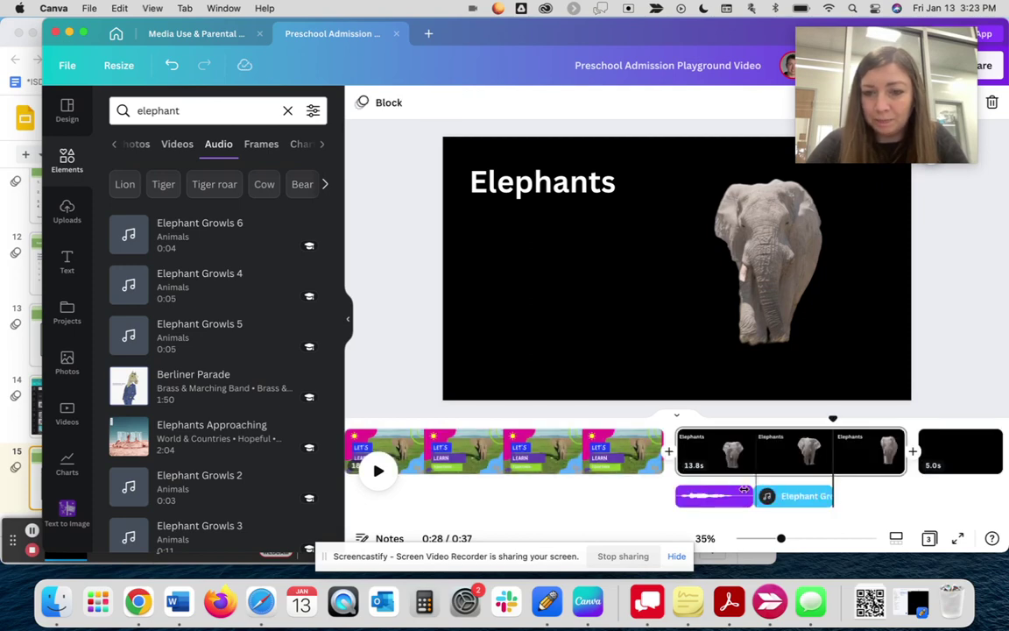
pyautogui.click(682, 422)
pyautogui.press('space')
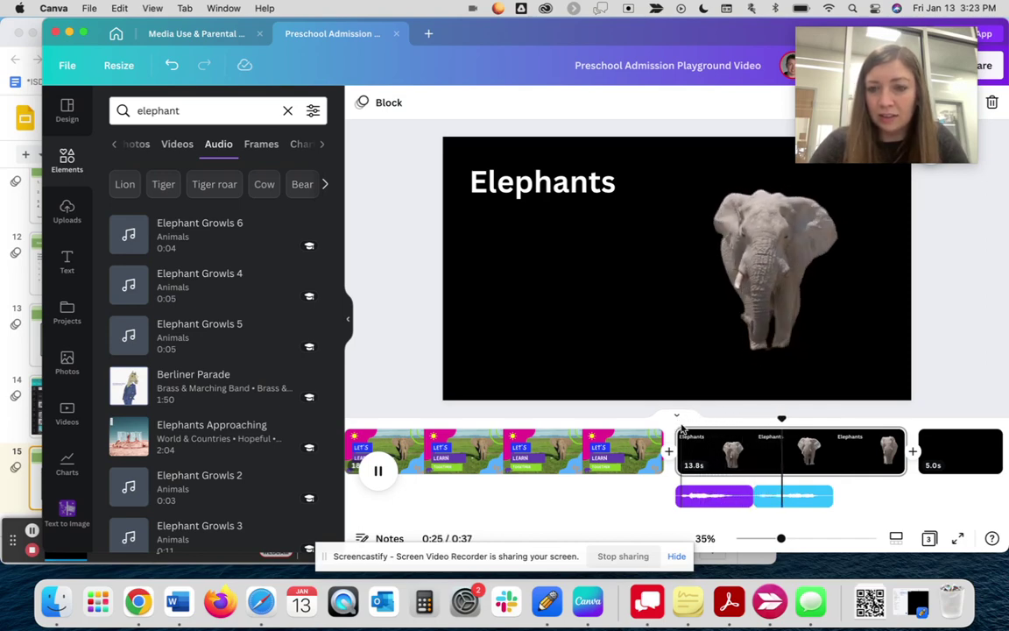
pyautogui.press('space')
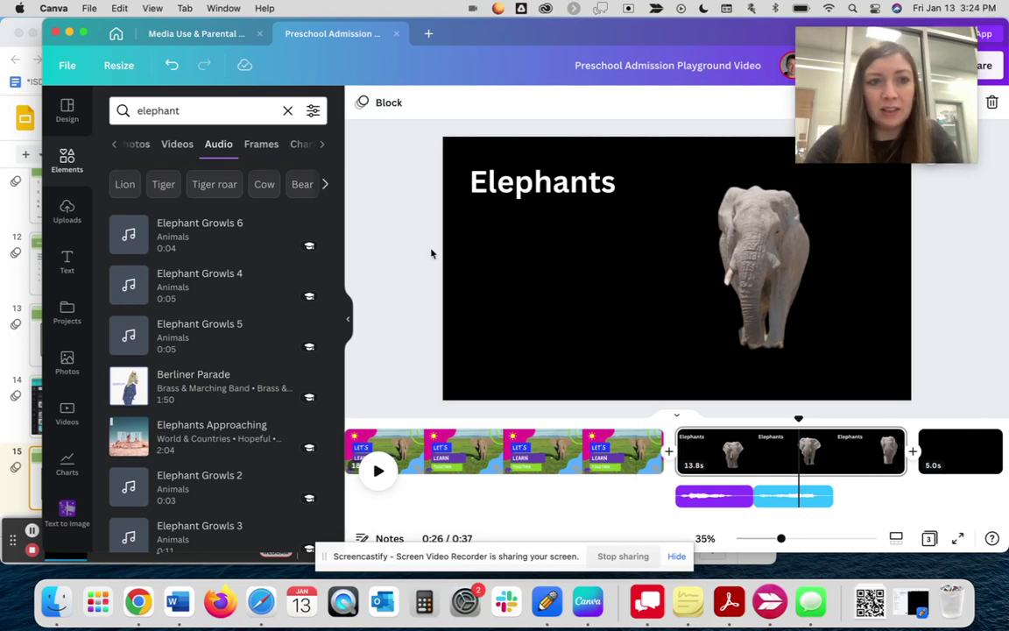
pyautogui.click(287, 112)
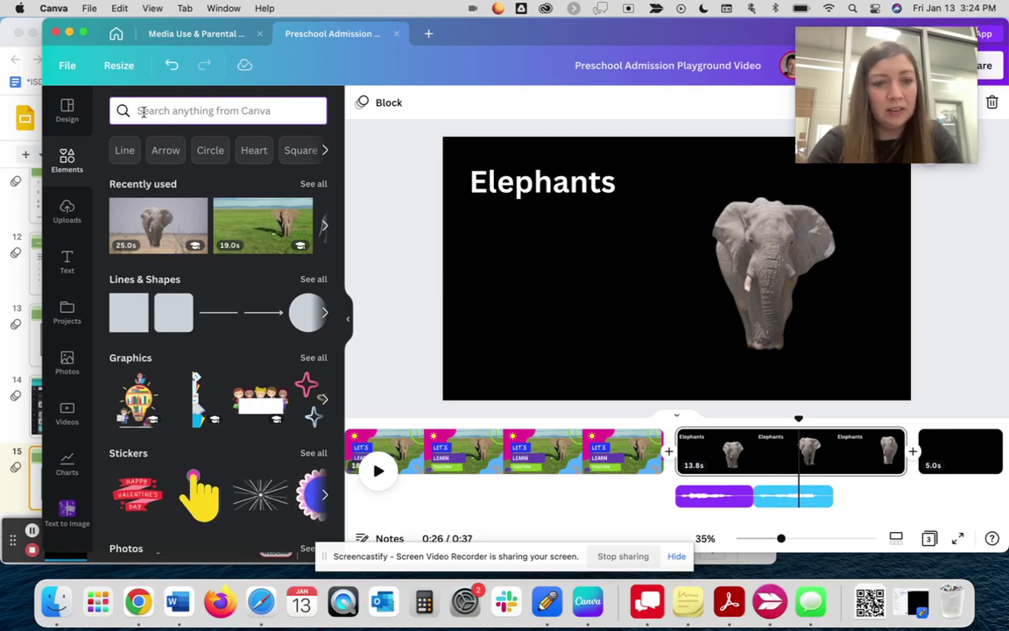
# - Search 'elephant' and filter the Graphics results to Animated only
pyautogui.write('elephant')
pyautogui.press('Return')
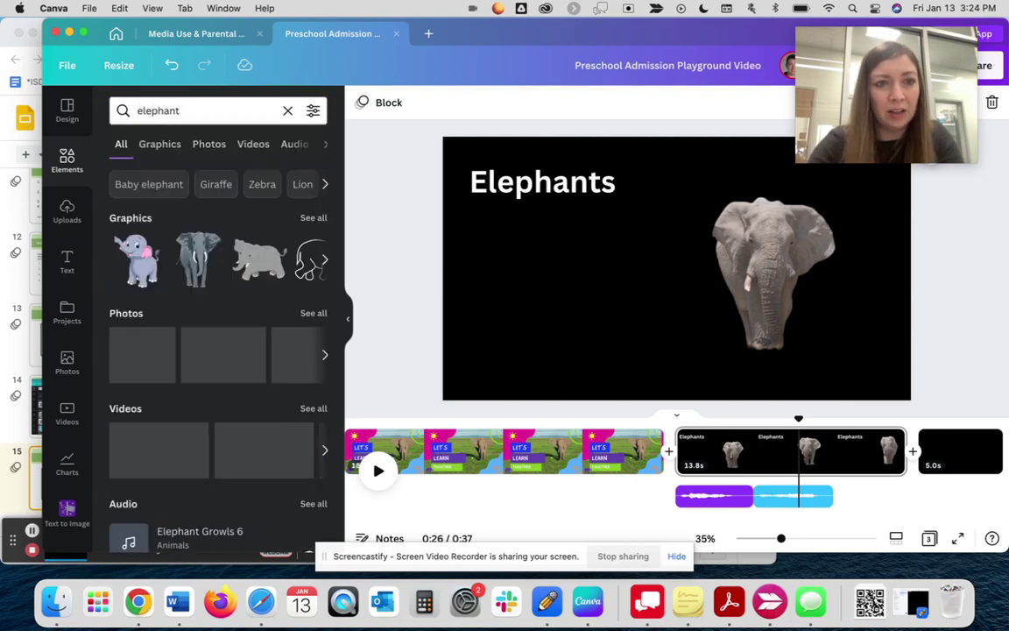
pyautogui.click(166, 145)
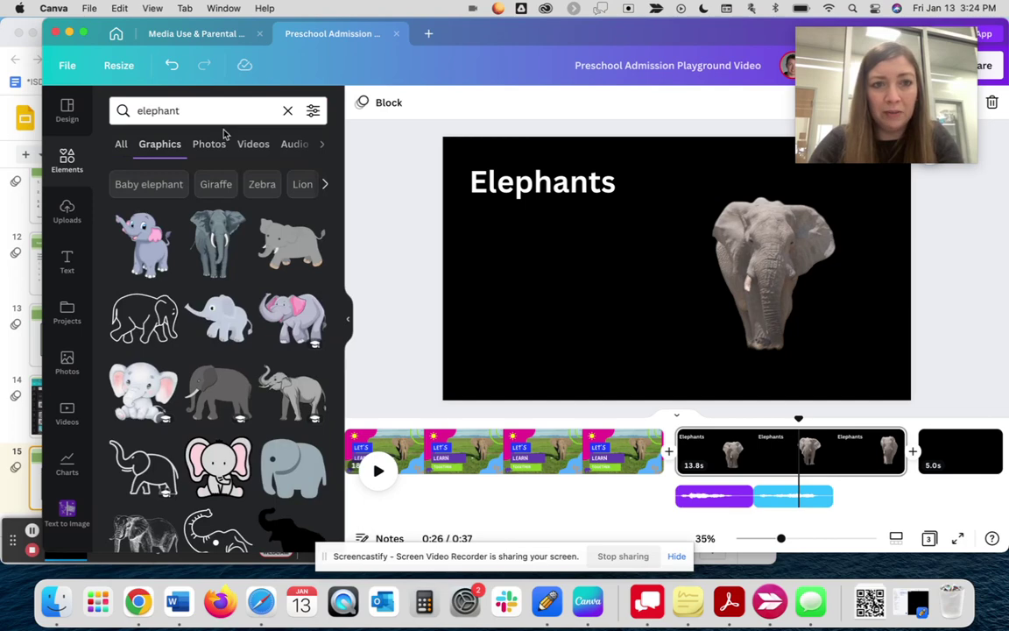
pyautogui.click(313, 112)
pyautogui.scroll(-3, 232, 193)
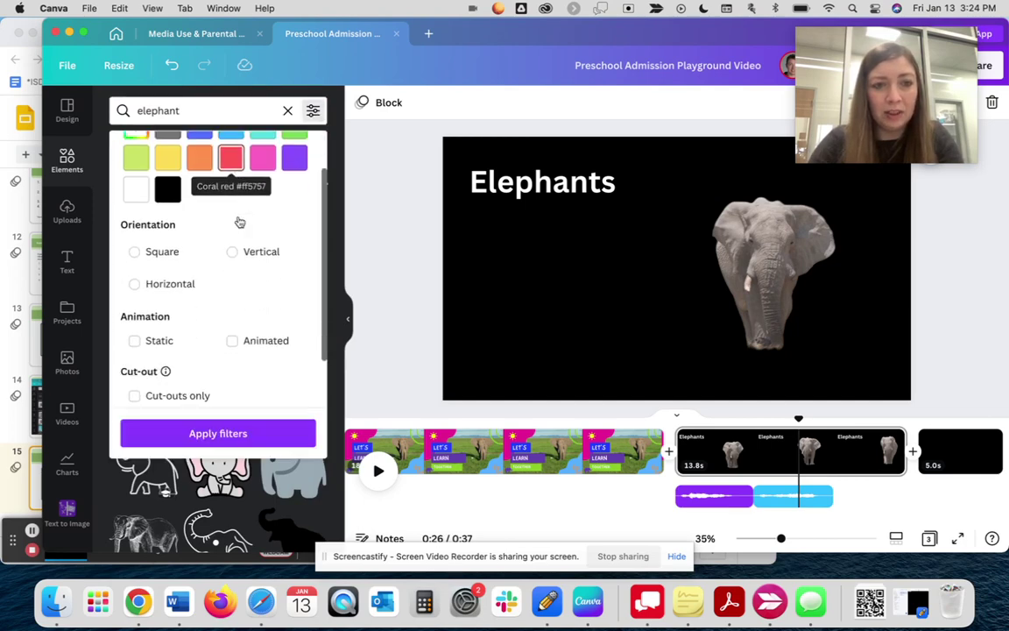
pyautogui.scroll(-1, 240, 222)
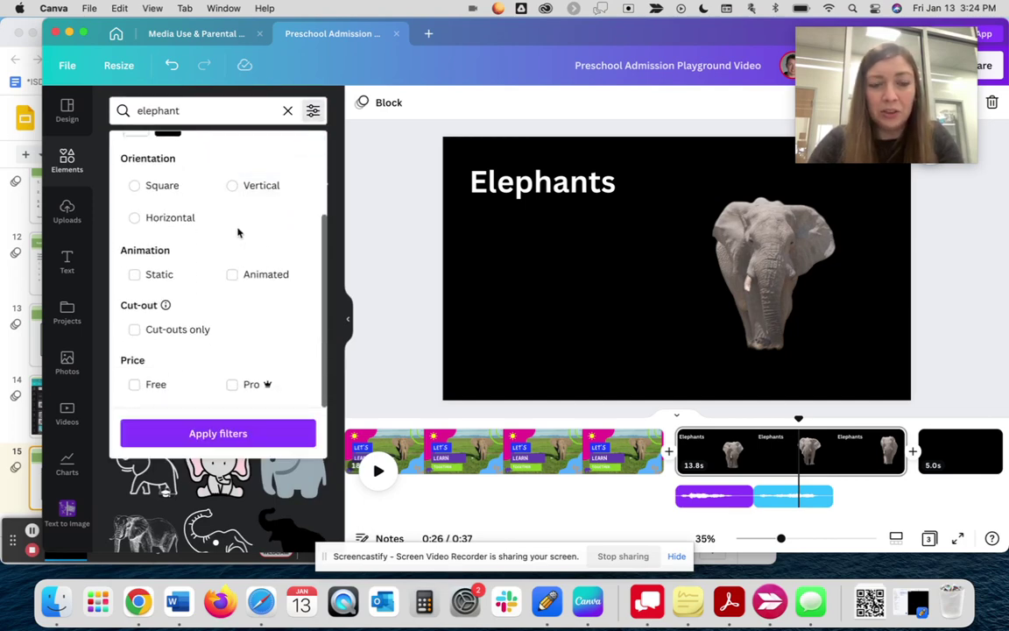
pyautogui.click(233, 276)
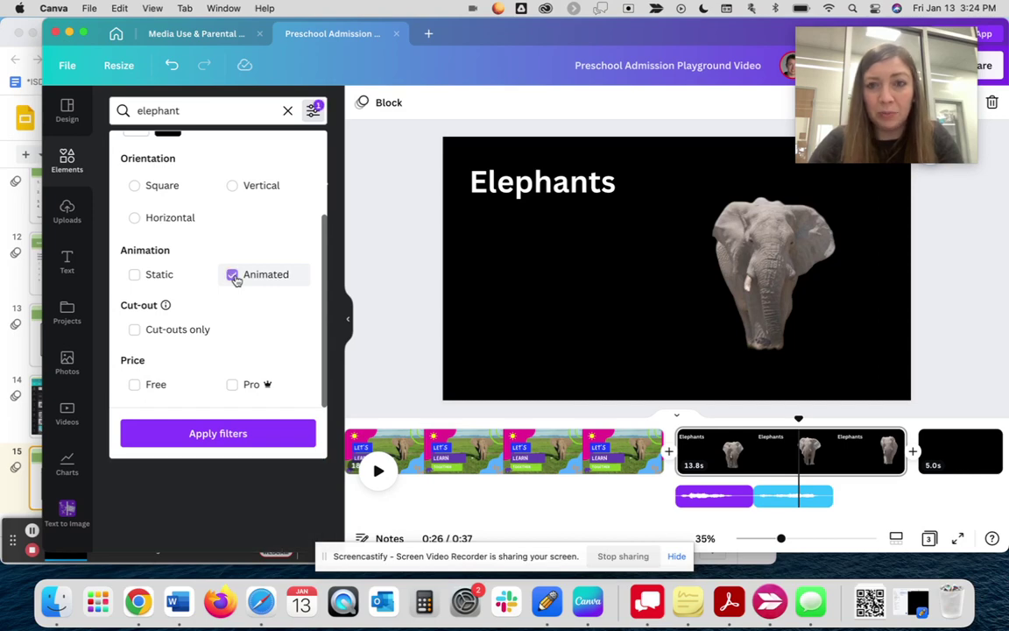
pyautogui.click(233, 436)
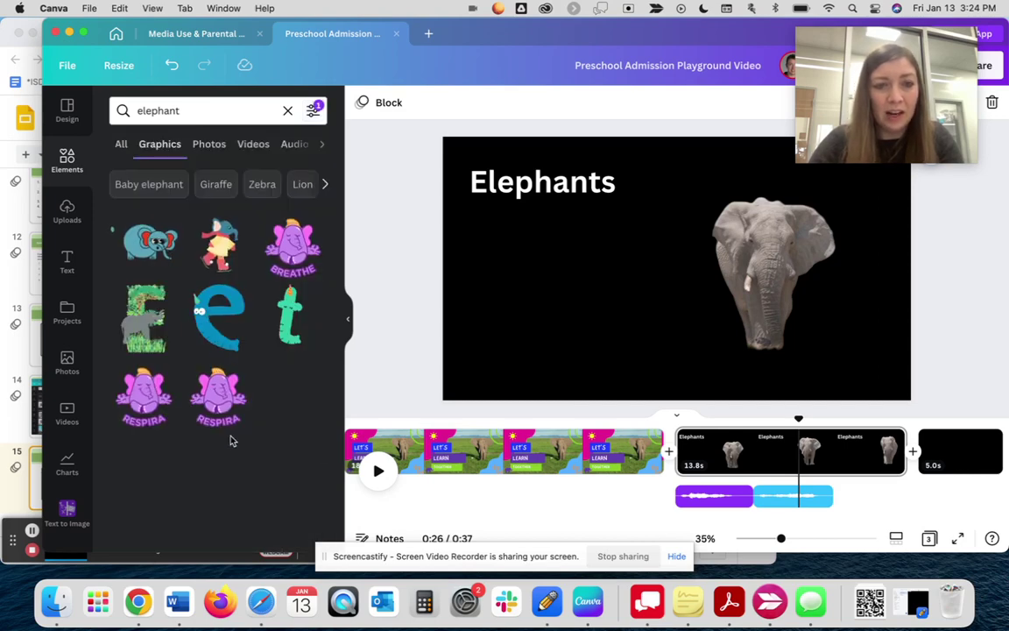
# - Try the blue cartoon elephant on the slide, moving and shrinking it, then delete it
pyautogui.click(142, 245)
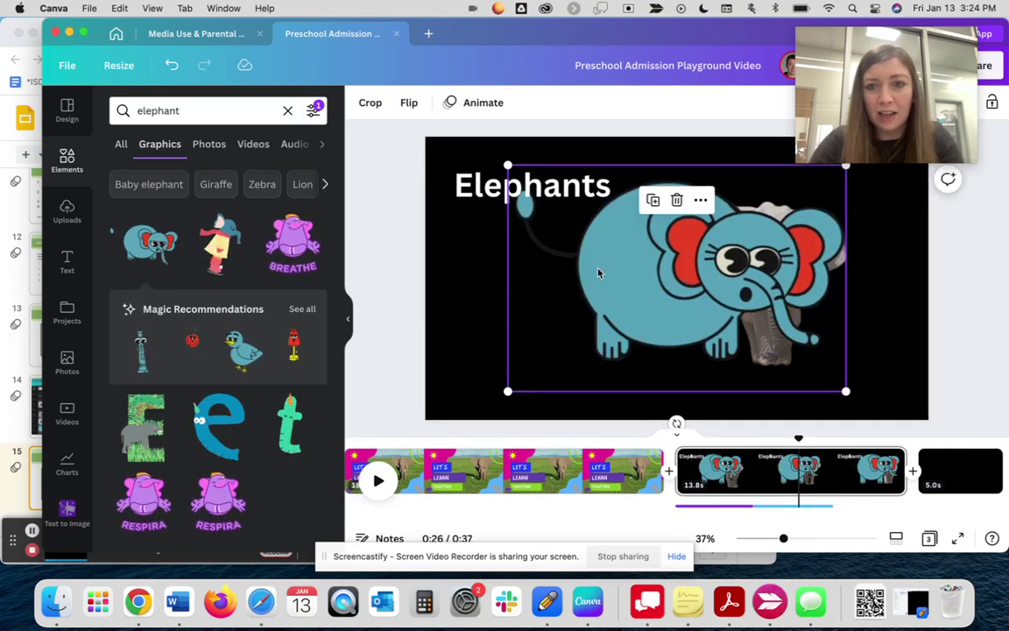
pyautogui.moveTo(659, 274); pyautogui.dragTo(586, 319)
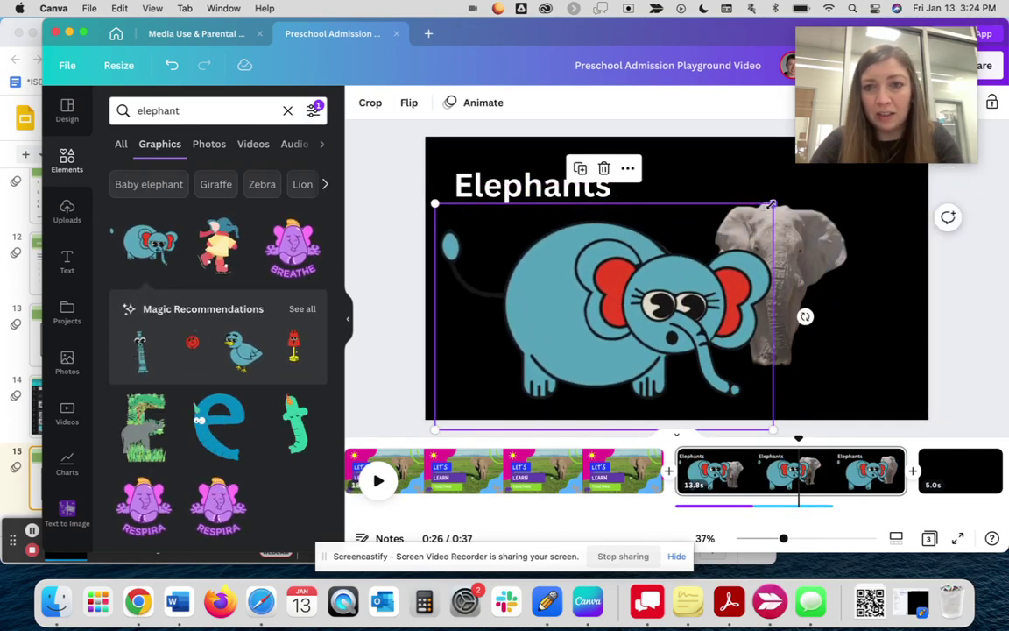
pyautogui.moveTo(732, 214); pyautogui.dragTo(552, 279)
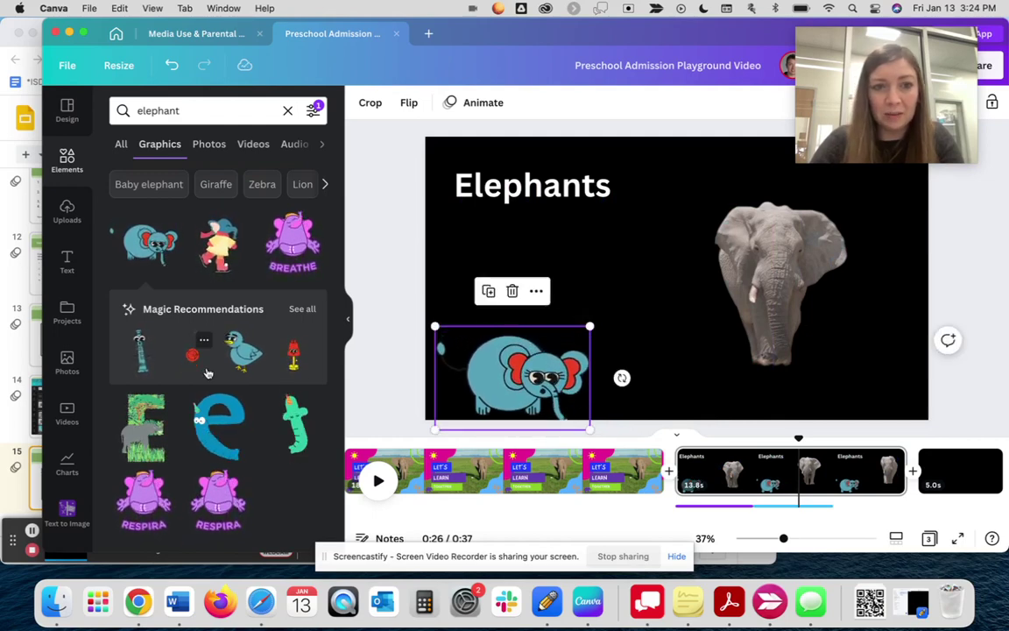
pyautogui.press('BackSpace')
# - Add the blue letter-e elephant graphic, shrink it and position it at the slide's left
pyautogui.click(212, 424)
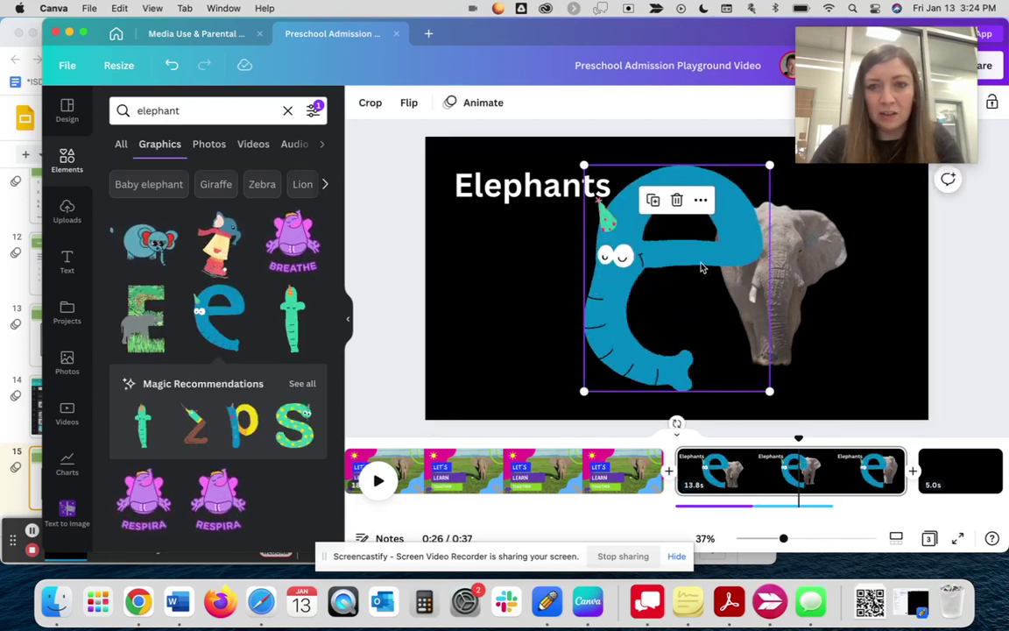
pyautogui.moveTo(695, 254); pyautogui.dragTo(550, 323)
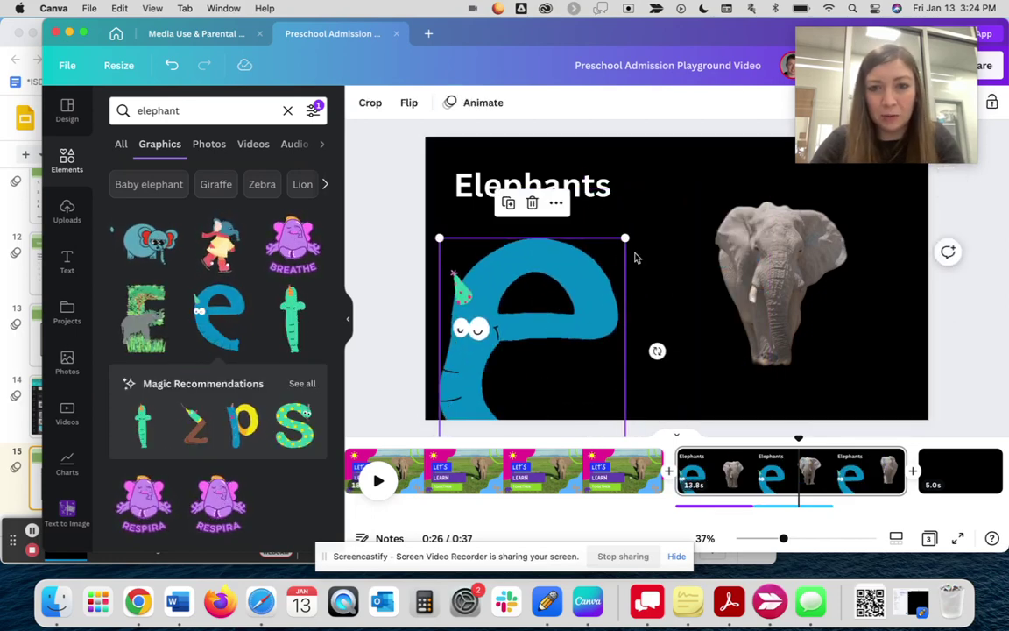
pyautogui.moveTo(620, 238); pyautogui.dragTo(569, 300)
pyautogui.moveTo(531, 346); pyautogui.dragTo(540, 287)
pyautogui.click(390, 299)
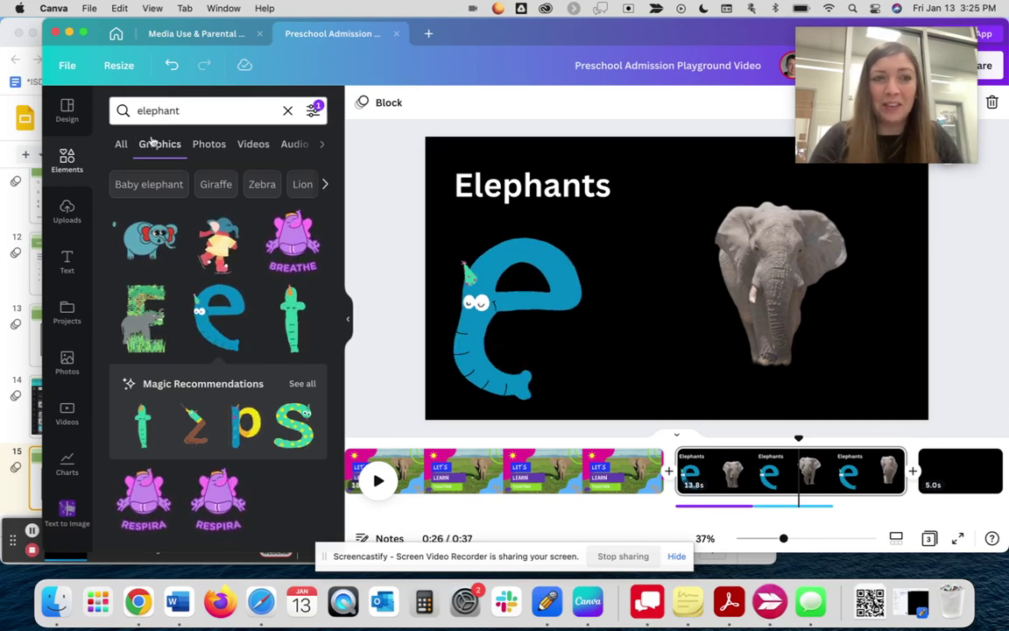
# - Open Uploads and view the extra upload sources beside Upload files, then close that list
pyautogui.click(63, 212)
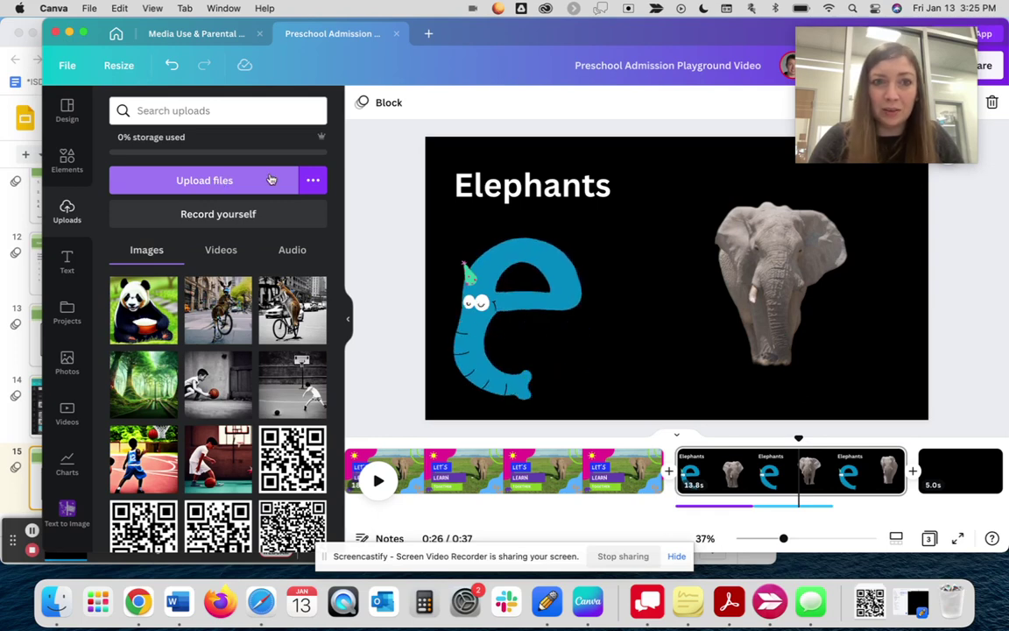
pyautogui.click(315, 179)
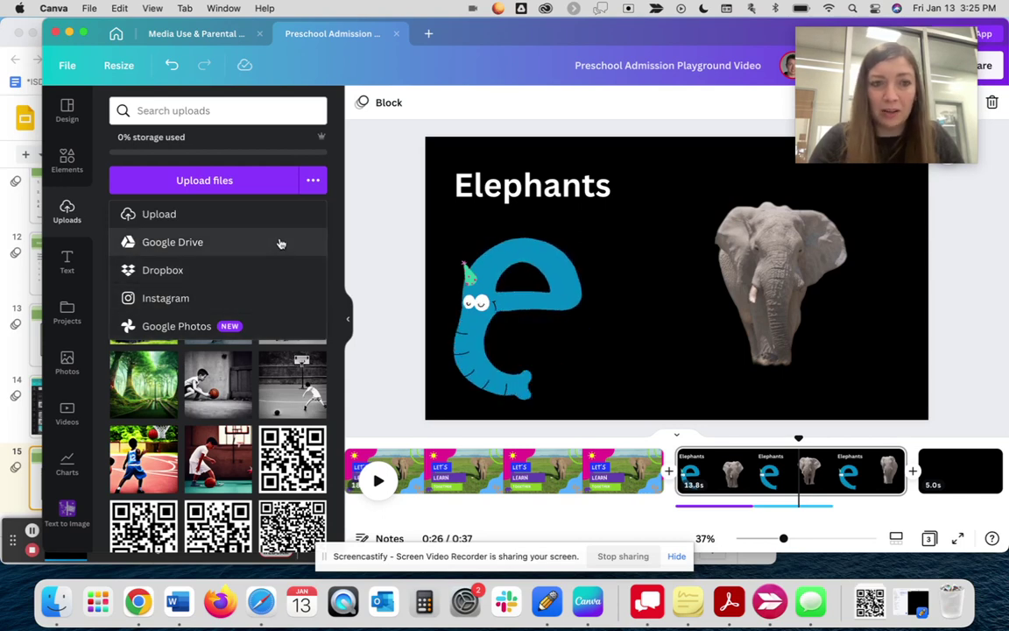
pyautogui.click(313, 181)
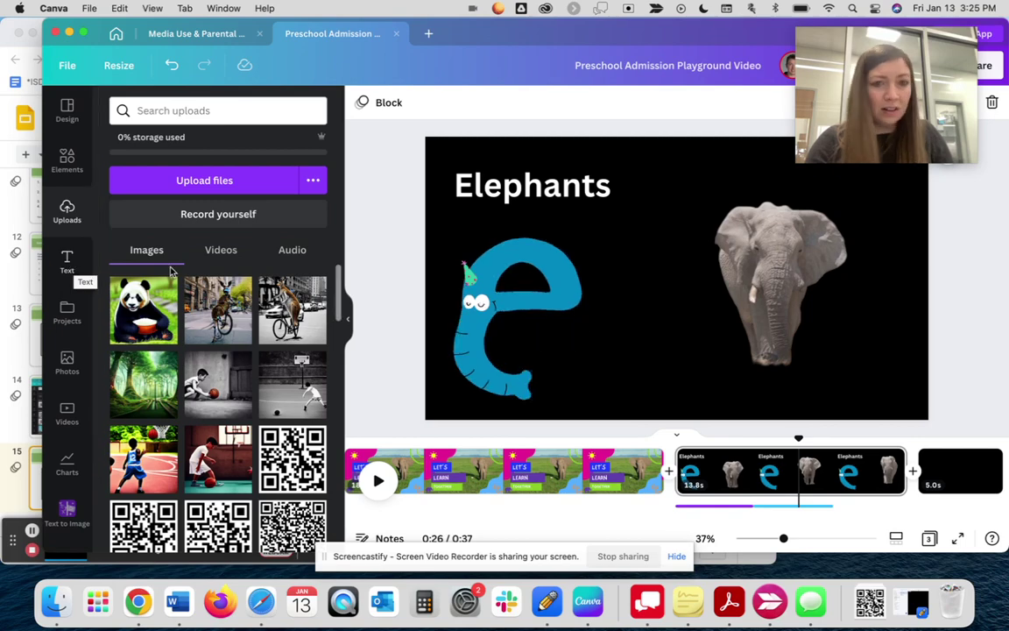
pyautogui.click(30, 532)
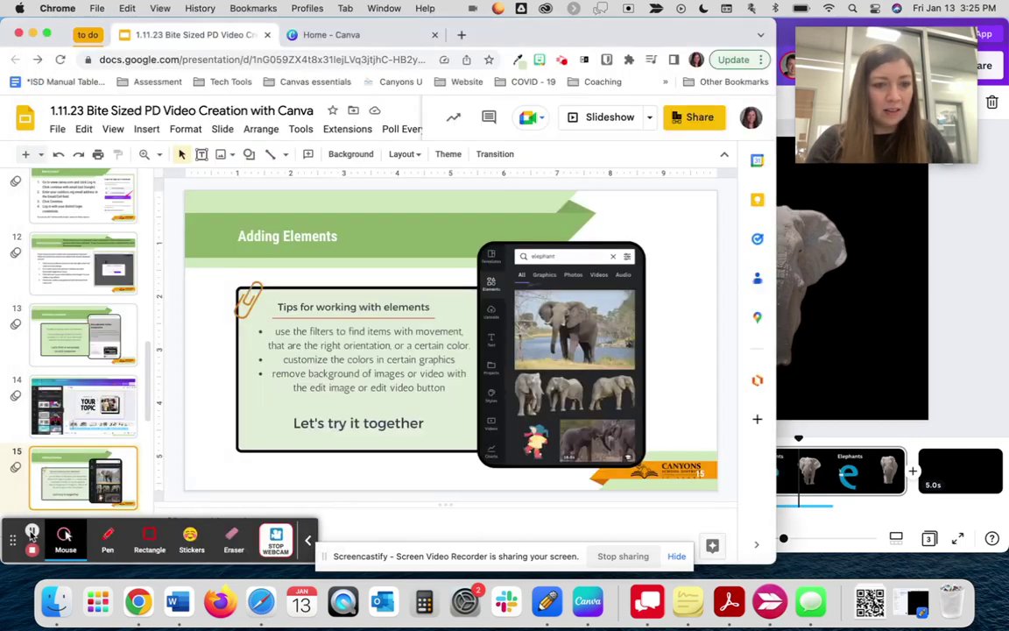
pyautogui.click(837, 394)
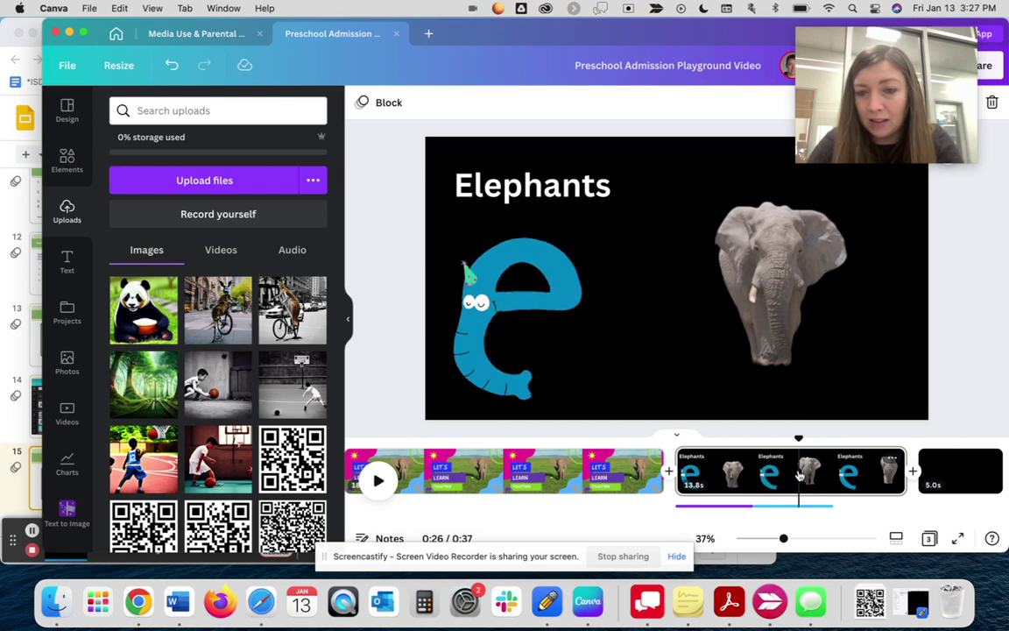
# - Split the Elephants page into 7.3s and 6.4s halves and insert a blank 5.0s page between
pyautogui.rightClick(800, 474)
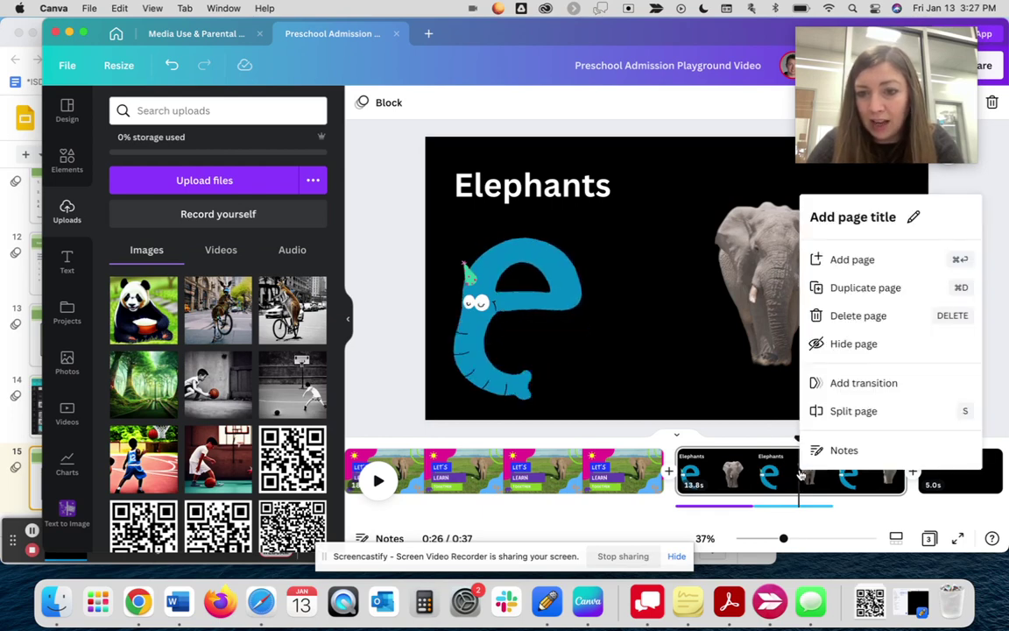
pyautogui.click(832, 411)
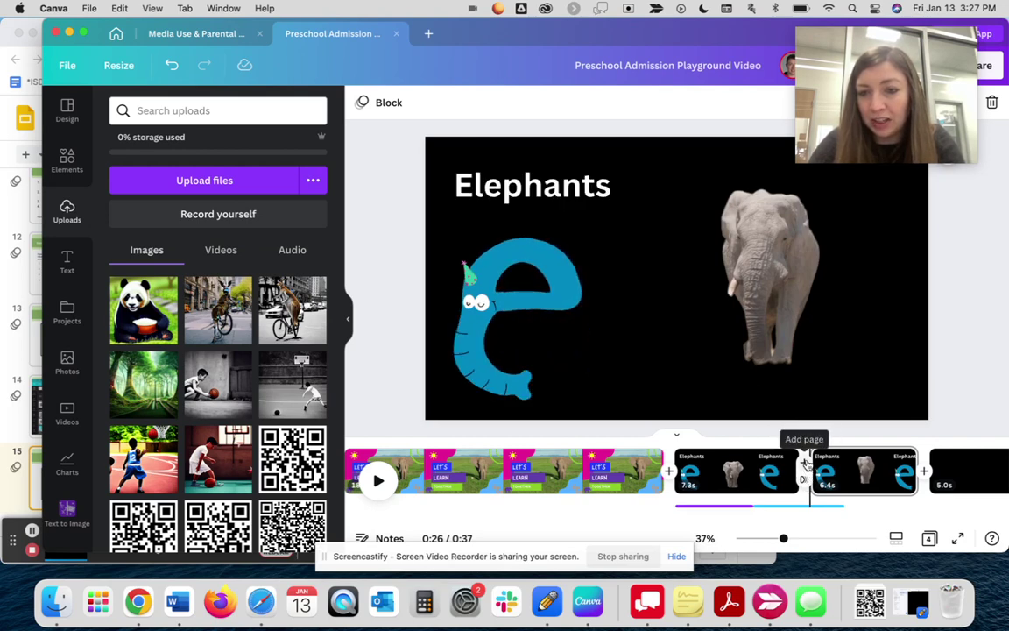
pyautogui.click(804, 462)
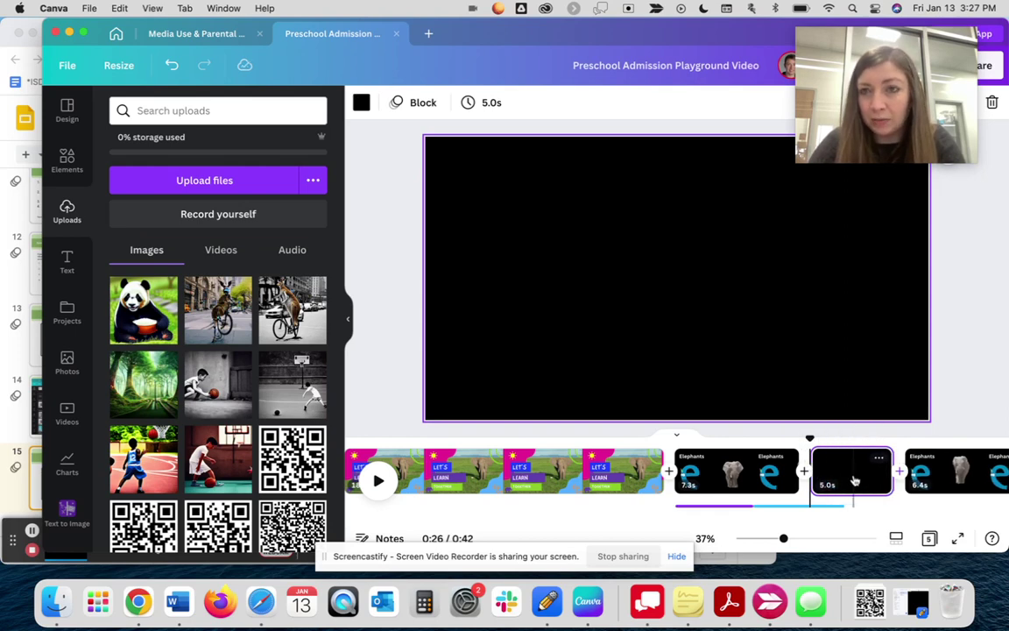
# - Show the page transitions for the Elephants page, then return to the Google Slides presentation
pyautogui.click(804, 482)
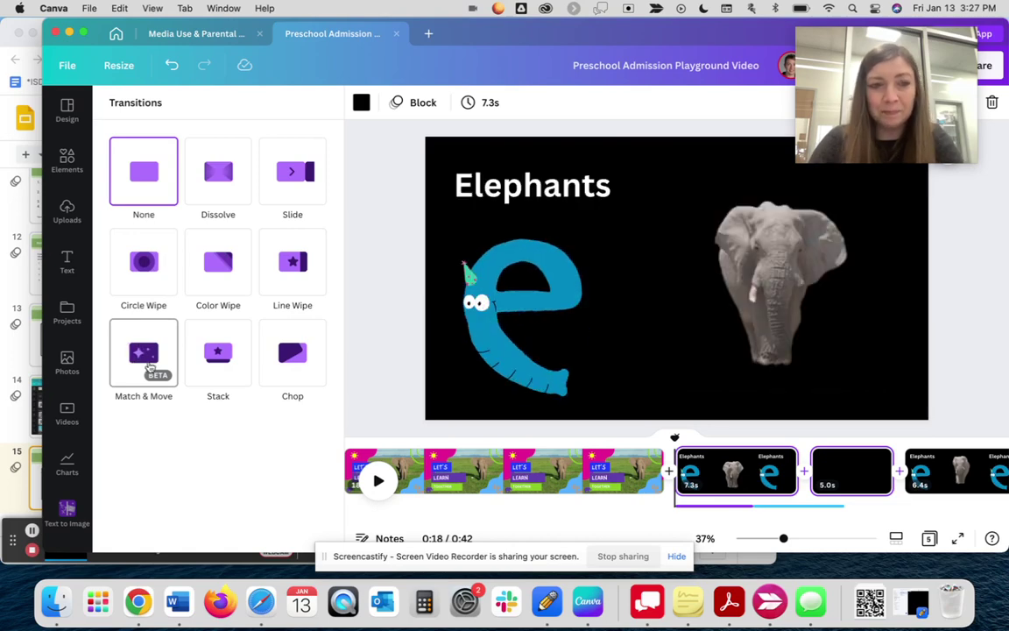
pyautogui.press('super+Tab')
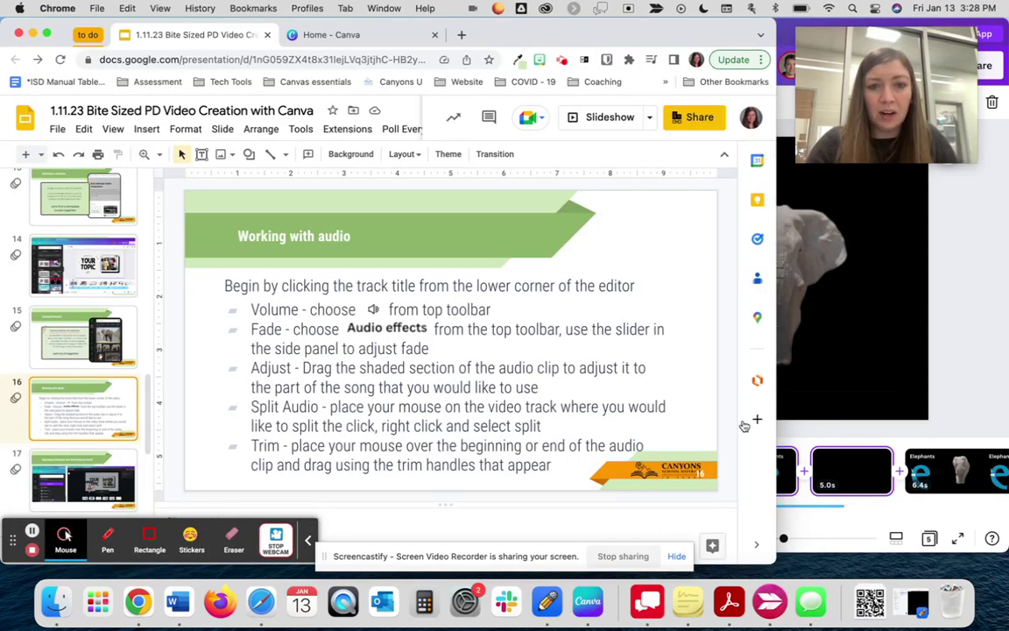
# - Select the purple growl audio clip under the Elephants pages and check its volume level
pyautogui.click(885, 514)
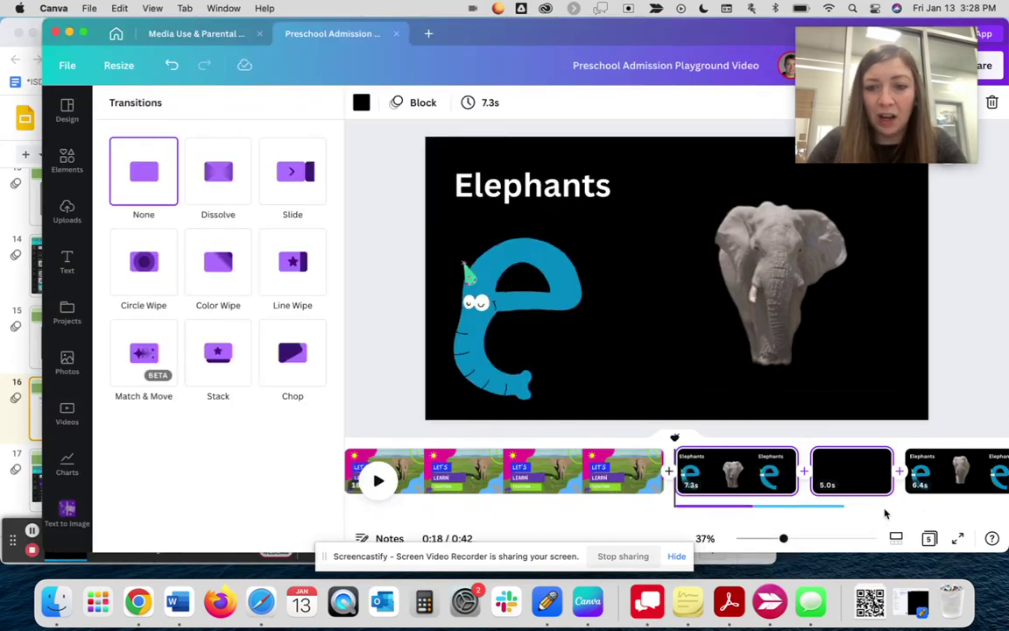
pyautogui.hscroll(2, 837, 486)
pyautogui.hscroll(-5, 601, 512)
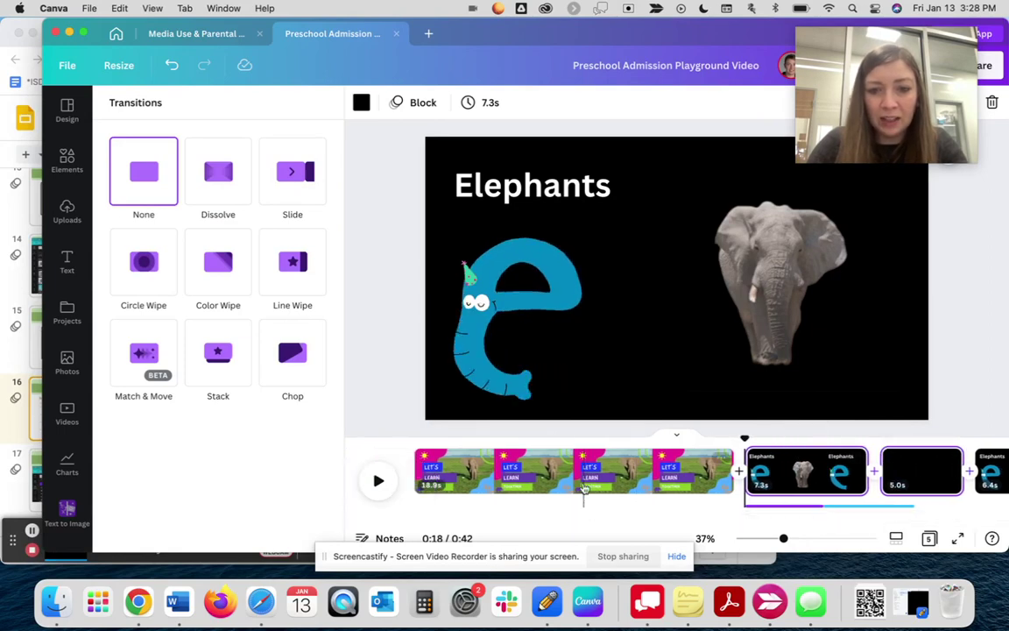
pyautogui.click(526, 480)
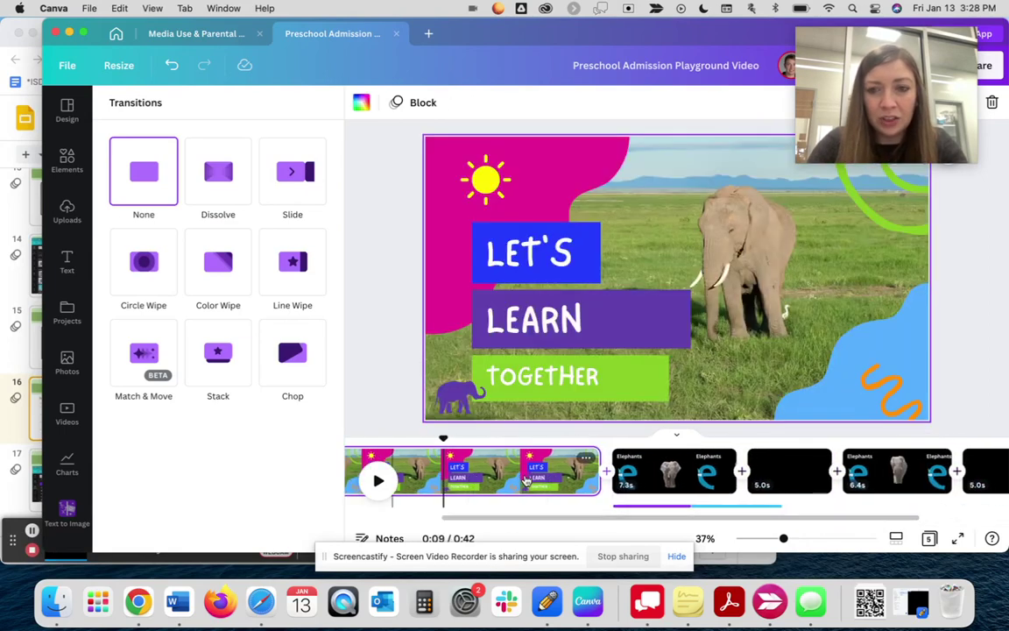
pyautogui.hscroll(4, 556, 511)
pyautogui.click(555, 506)
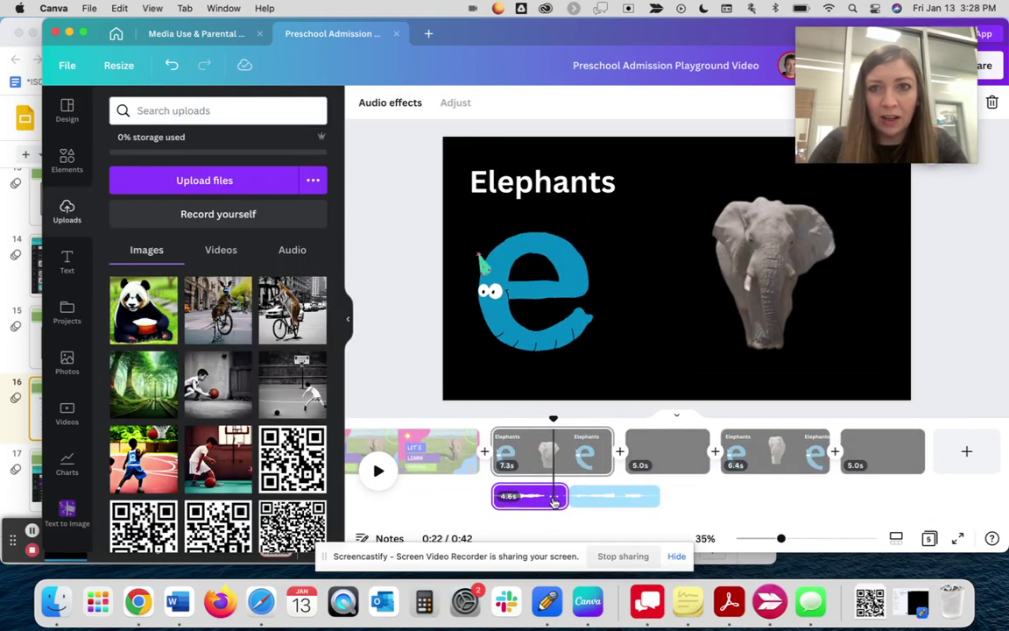
pyautogui.click(554, 496)
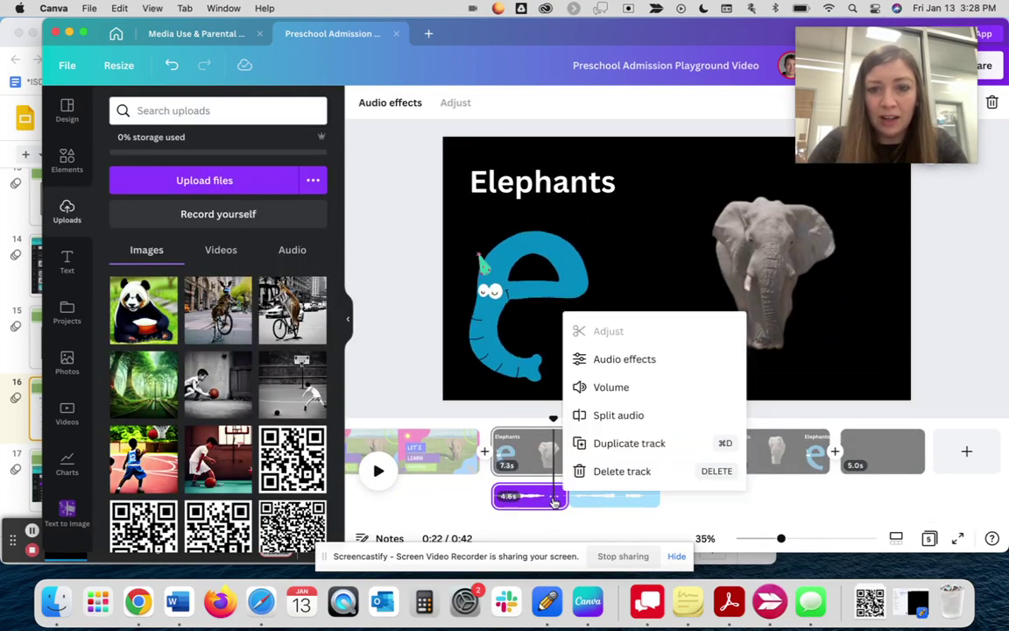
pyautogui.click(611, 388)
# - Show the growl clip's fade-in and fade-out settings, both still at 0
pyautogui.click(851, 96)
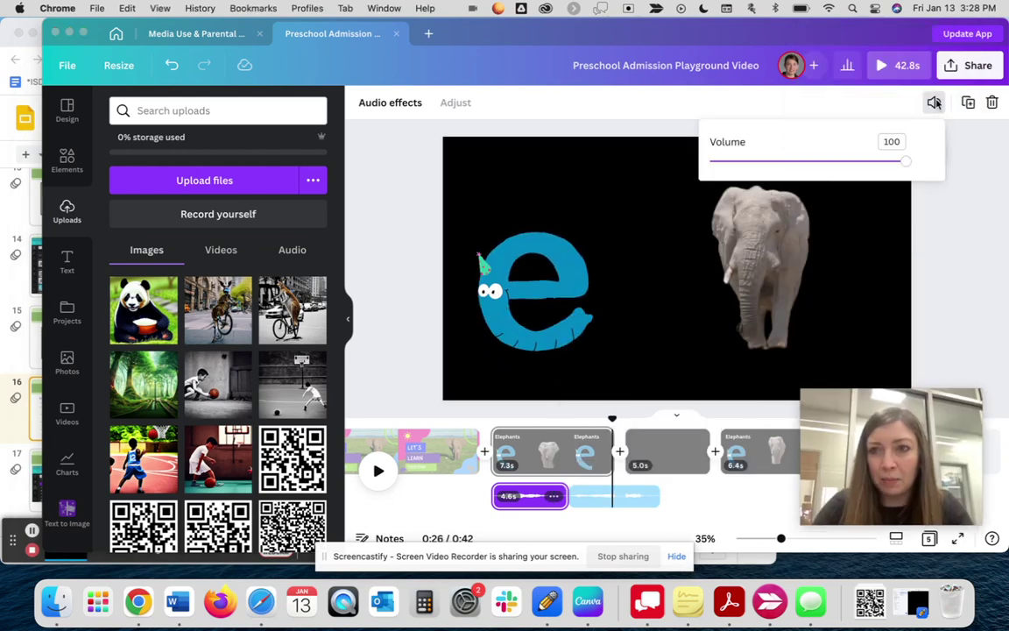
pyautogui.click(550, 452)
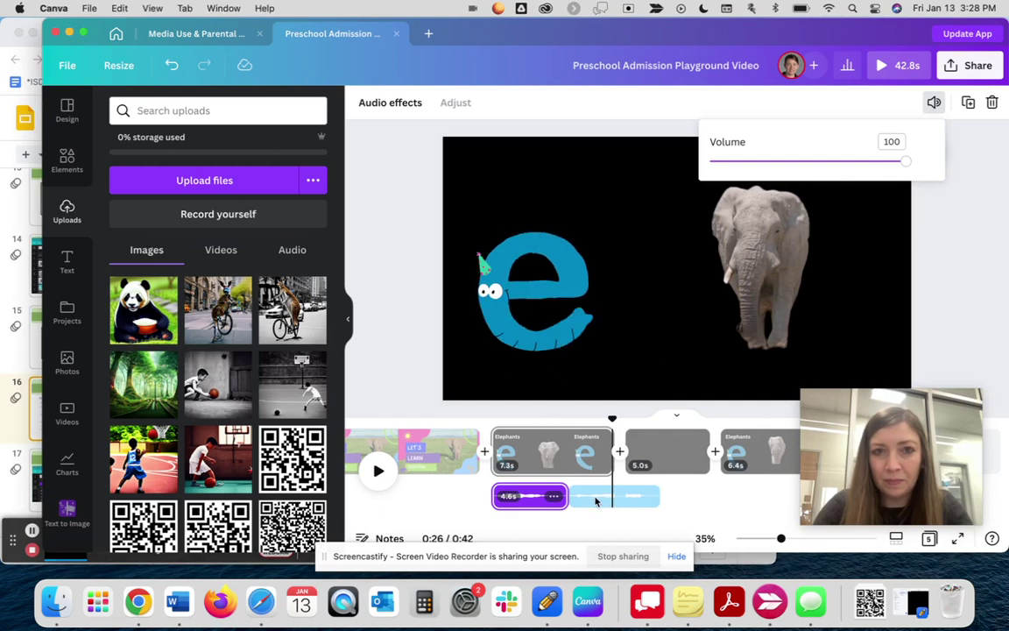
pyautogui.click(526, 497)
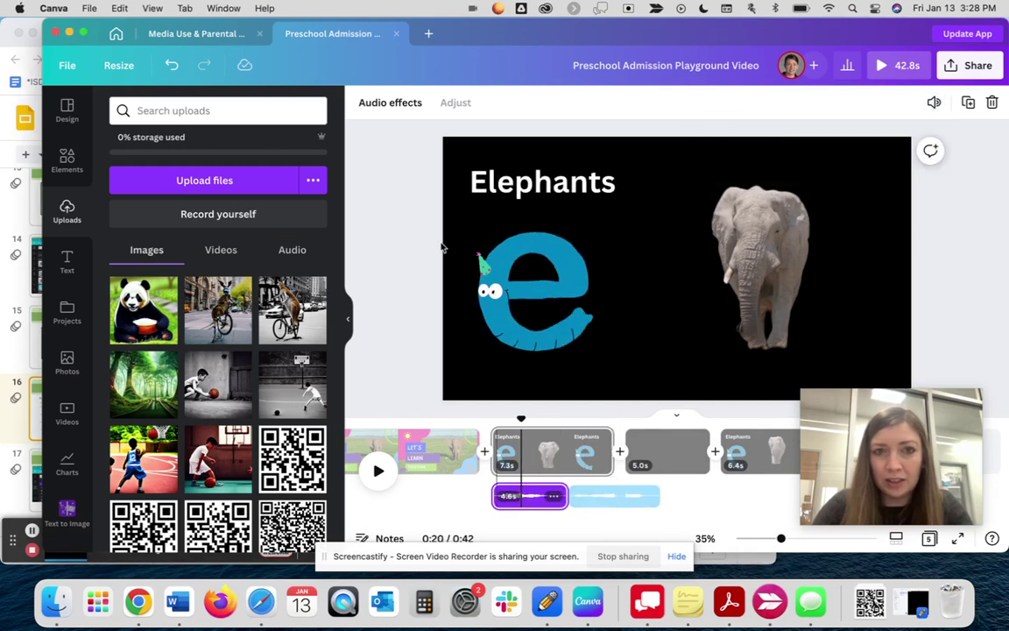
pyautogui.click(395, 105)
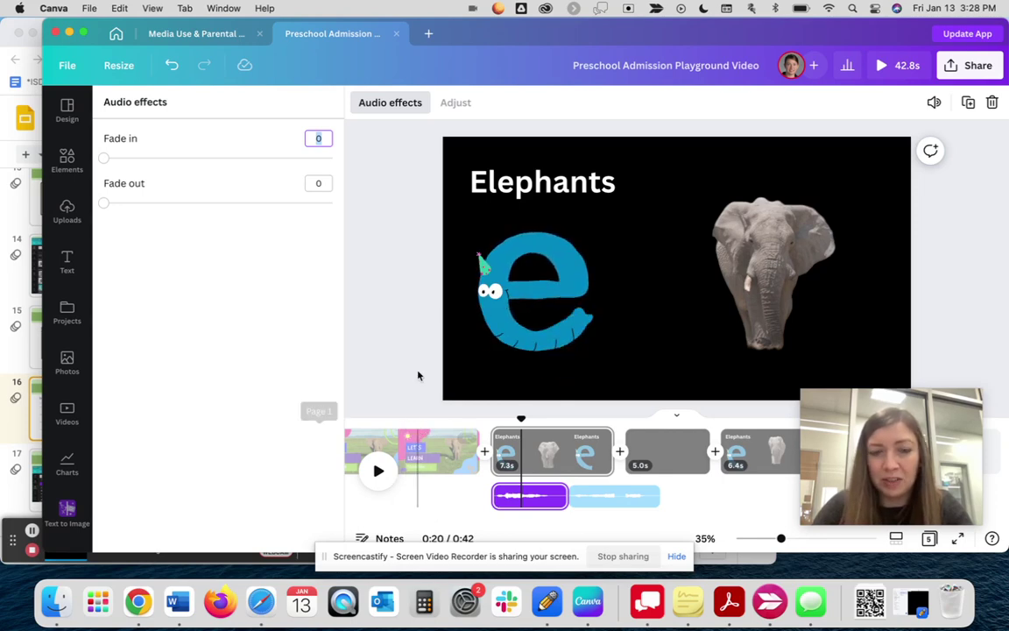
pyautogui.click(35, 409)
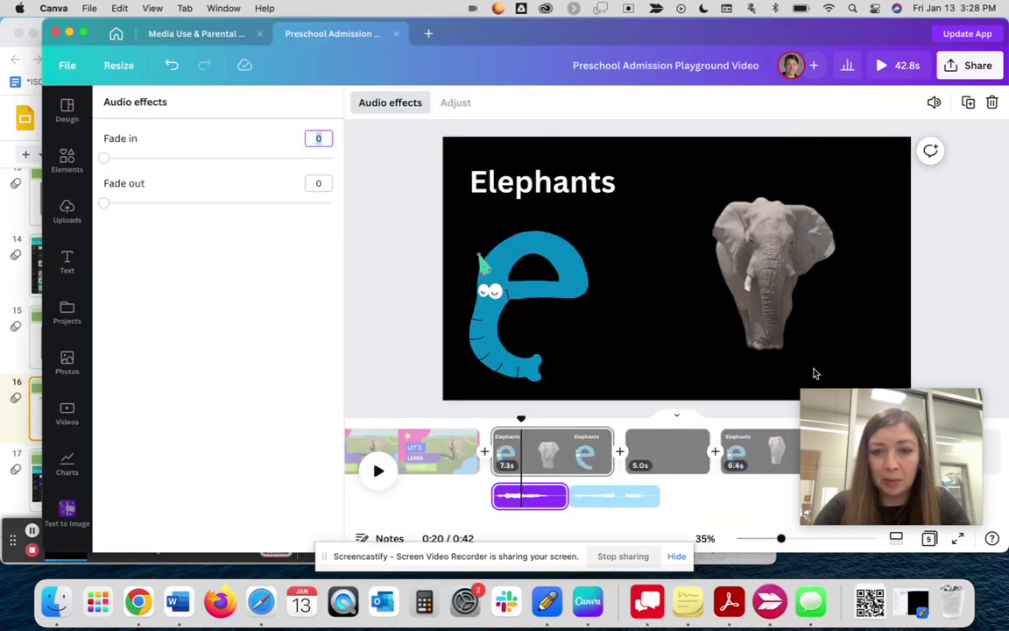
pyautogui.click(813, 372)
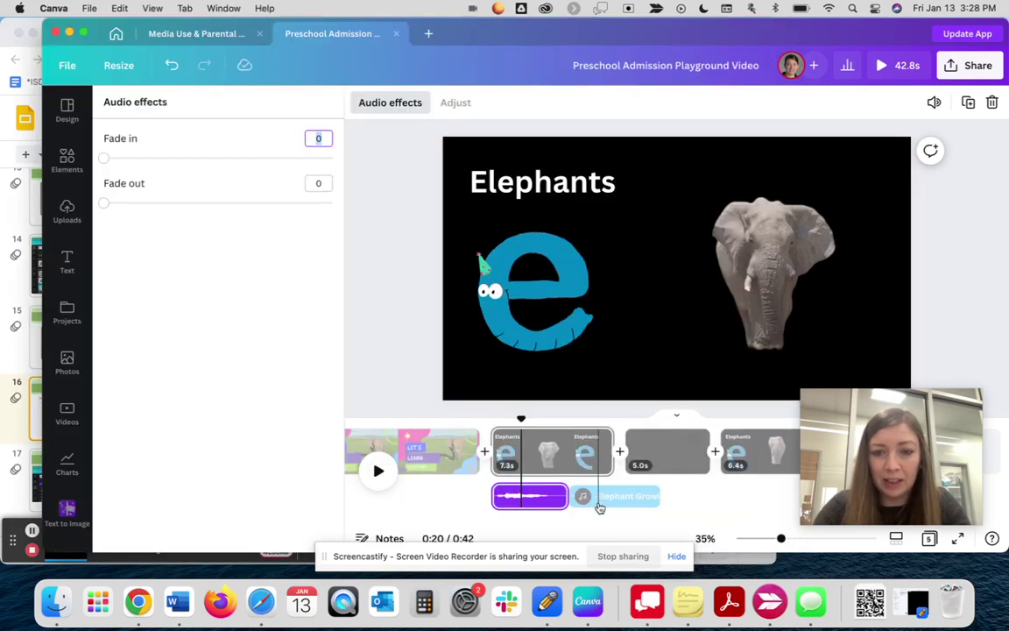
# - Split the growl clip at the playhead and drag the short piece earlier to about 18.7s
pyautogui.rightClick(523, 501)
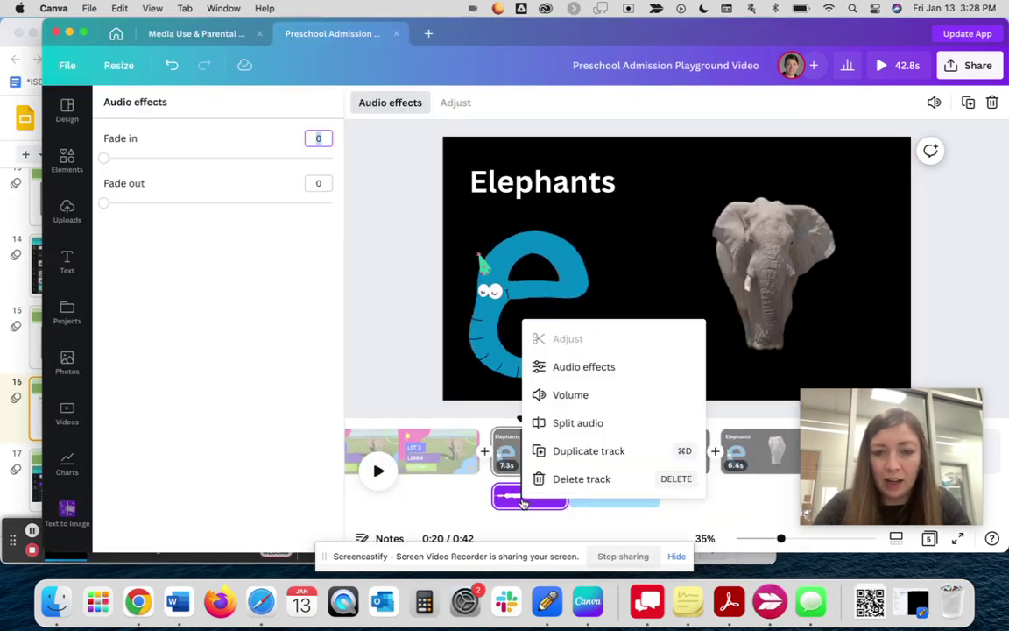
pyautogui.click(567, 422)
pyautogui.moveTo(587, 501); pyautogui.dragTo(602, 470)
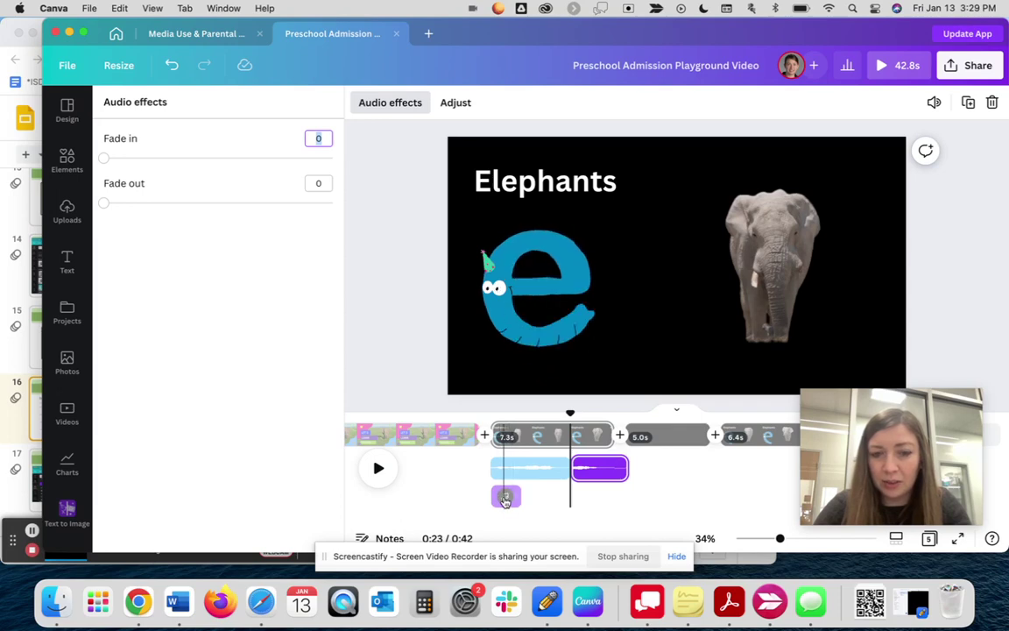
pyautogui.moveTo(505, 496); pyautogui.dragTo(469, 473)
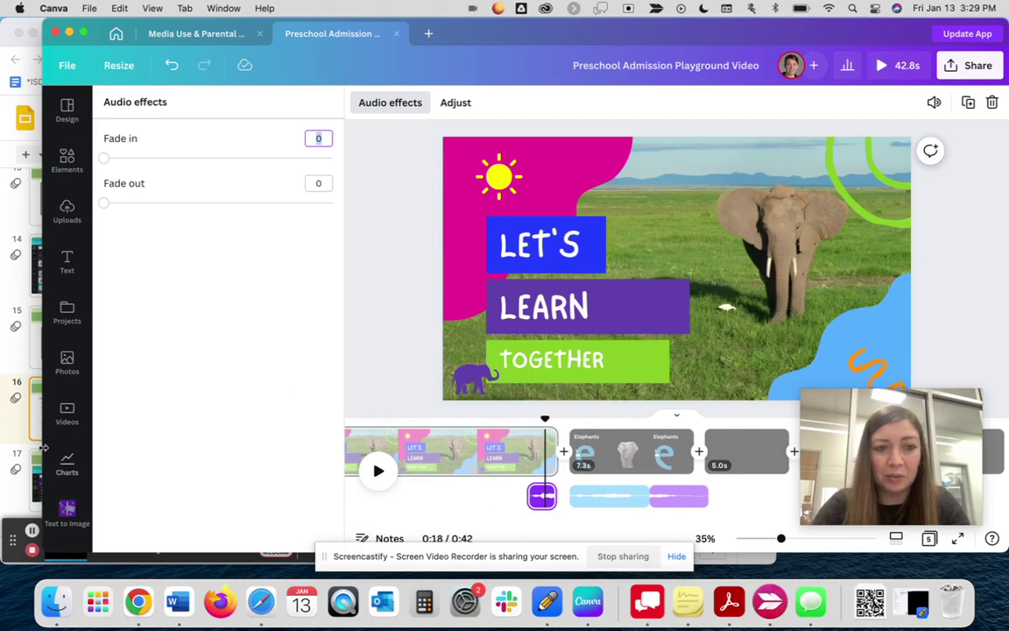
pyautogui.click(19, 430)
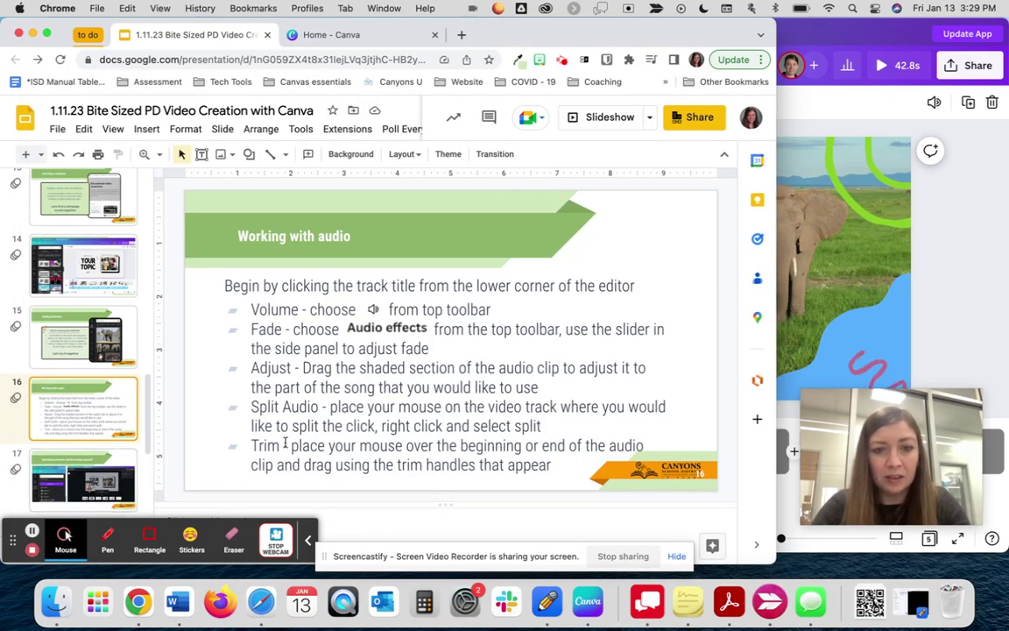
# - Go from slide 17, Uploading elements and Recording yourself, to slide 18, Sharing the finished product
pyautogui.scroll(-2, 83, 438)
pyautogui.click(88, 405)
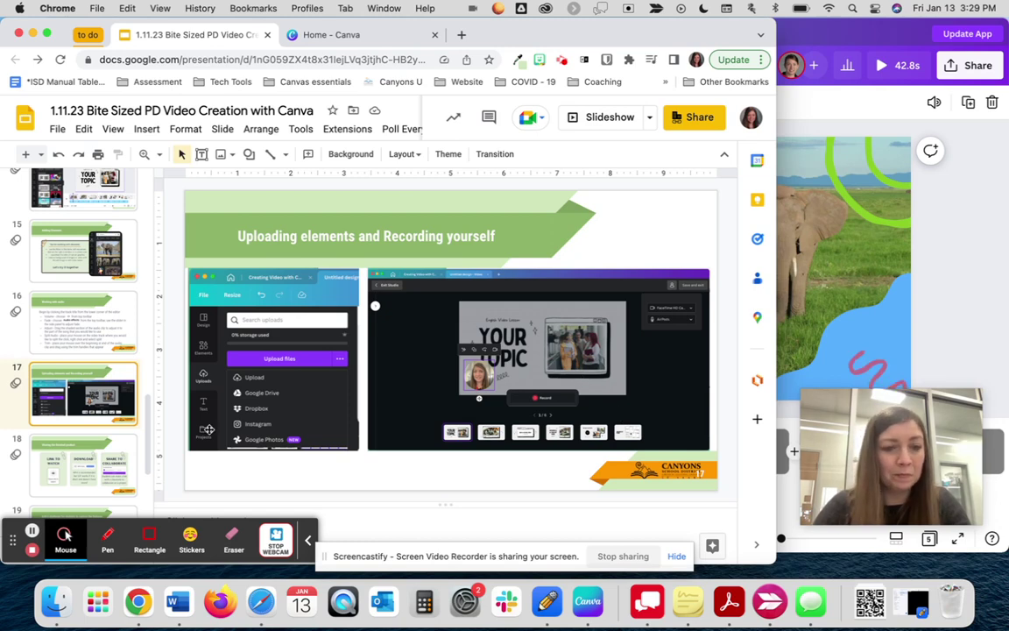
pyautogui.click(72, 467)
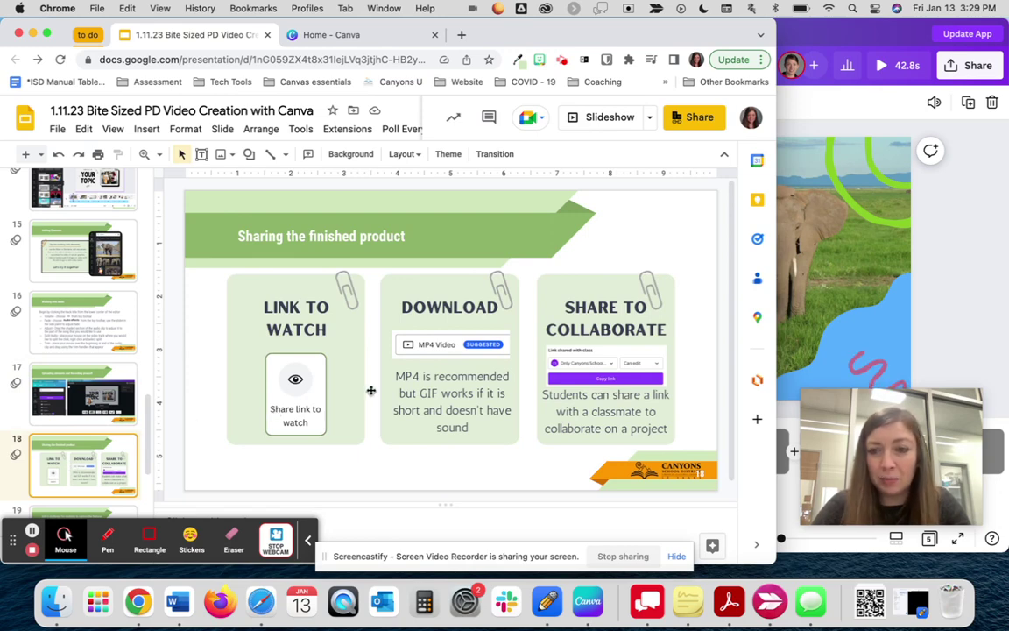
# - Open the elephant video's Share panel and expand every sharing option under More
pyautogui.click(975, 280)
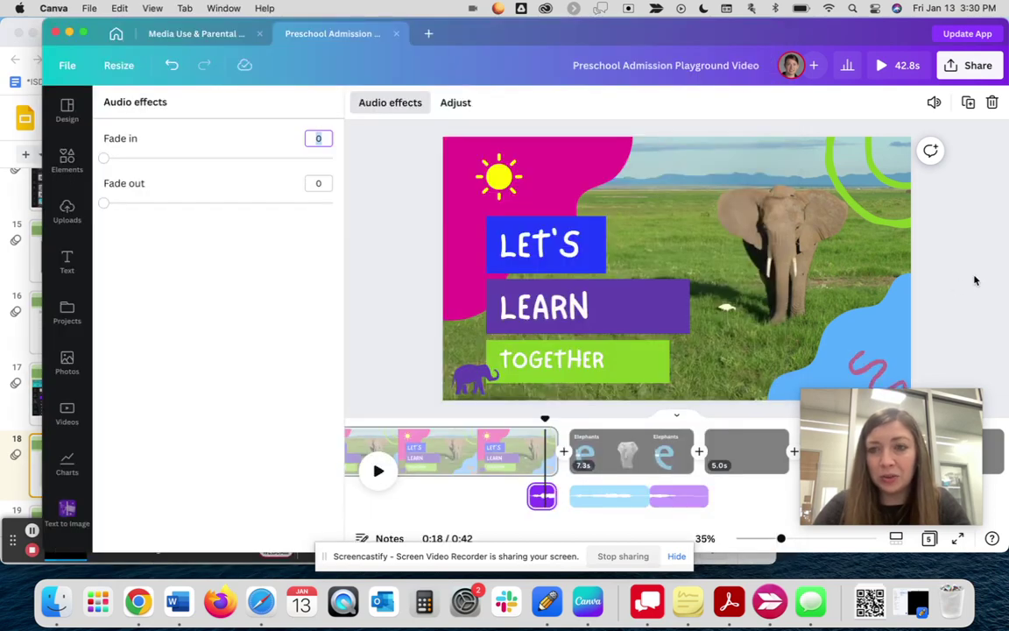
pyautogui.click(968, 67)
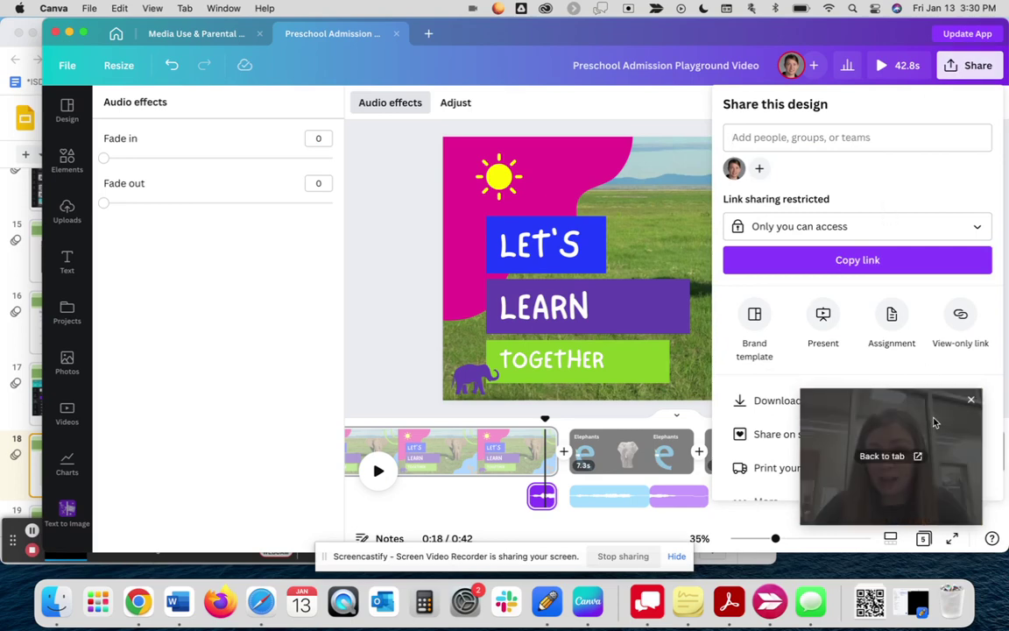
pyautogui.moveTo(934, 392); pyautogui.dragTo(859, 383)
pyautogui.scroll(-1, 859, 383)
pyautogui.scroll(-1, 859, 383)
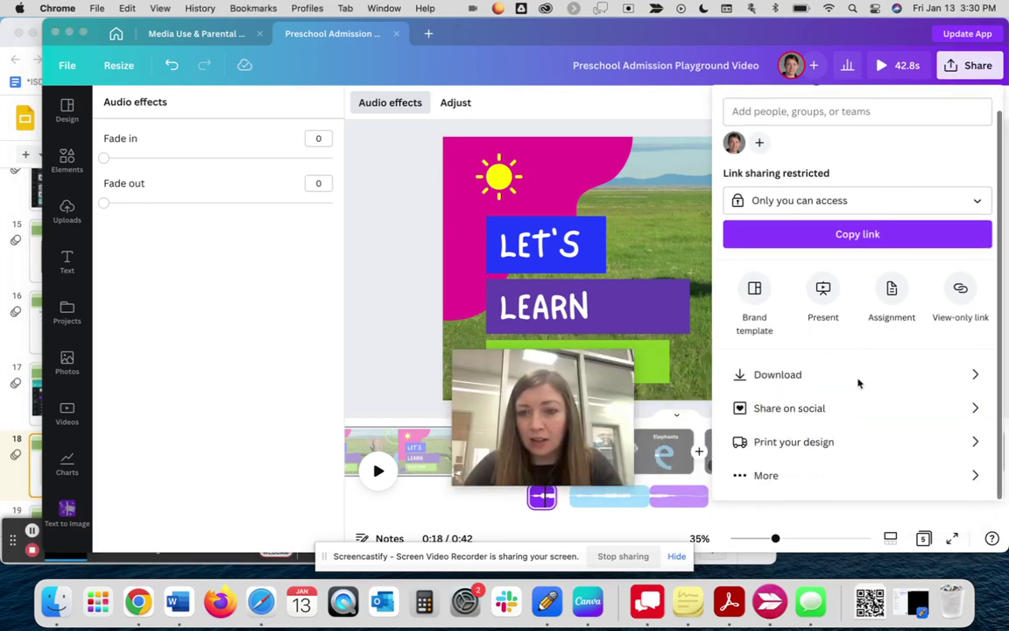
pyautogui.click(773, 475)
pyautogui.click(755, 478)
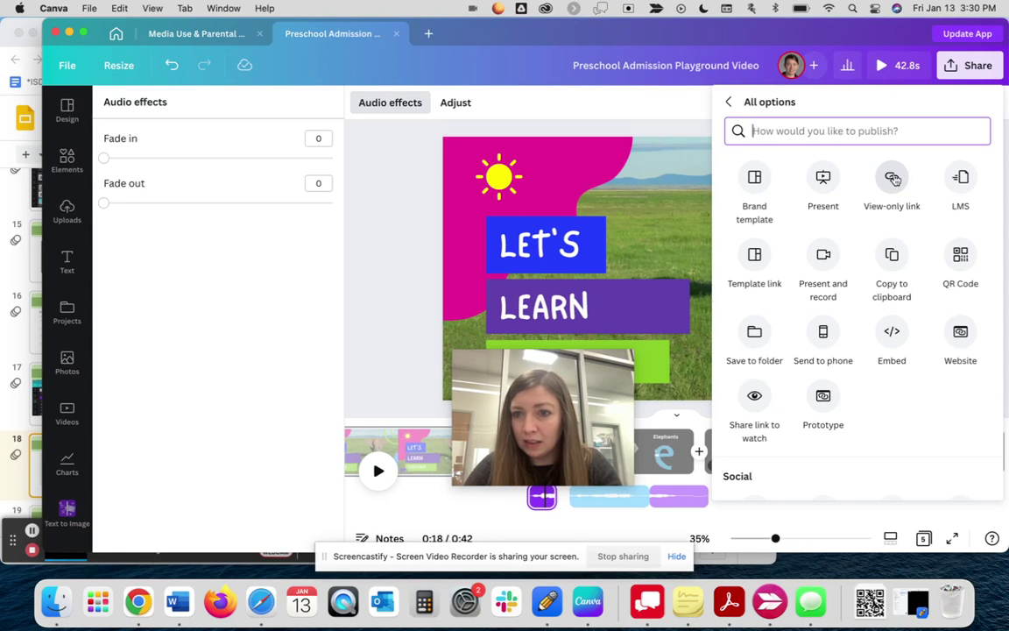
# - Copy the Share link to watch for the Preschool Admission Playground Video, then go back
pyautogui.scroll(-5, 895, 180)
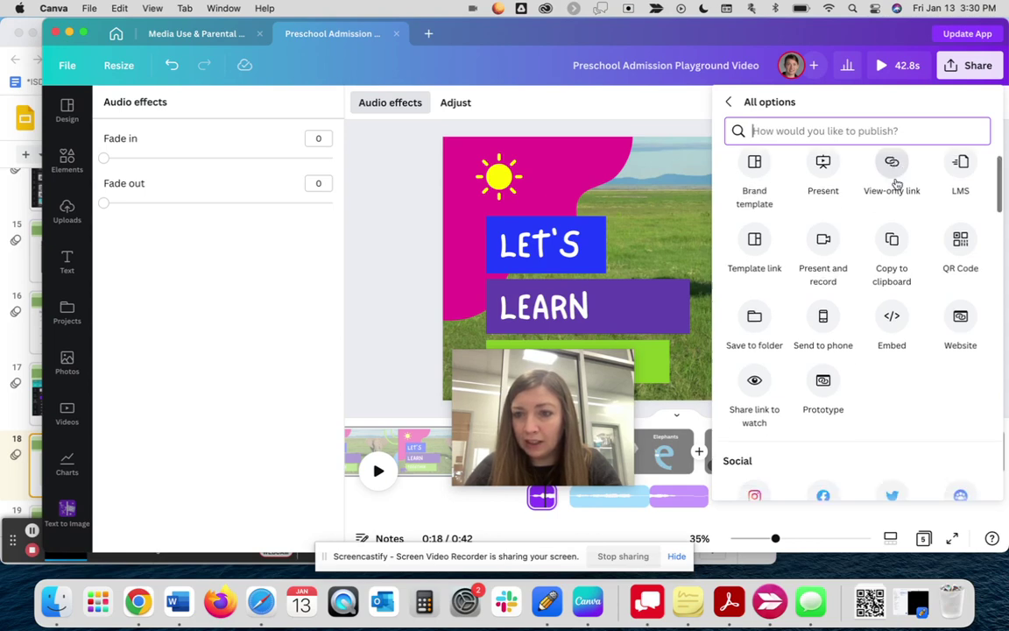
pyautogui.scroll(-6, 896, 183)
pyautogui.scroll(-6, 897, 183)
pyautogui.scroll(-5, 896, 183)
pyautogui.scroll(20, 898, 184)
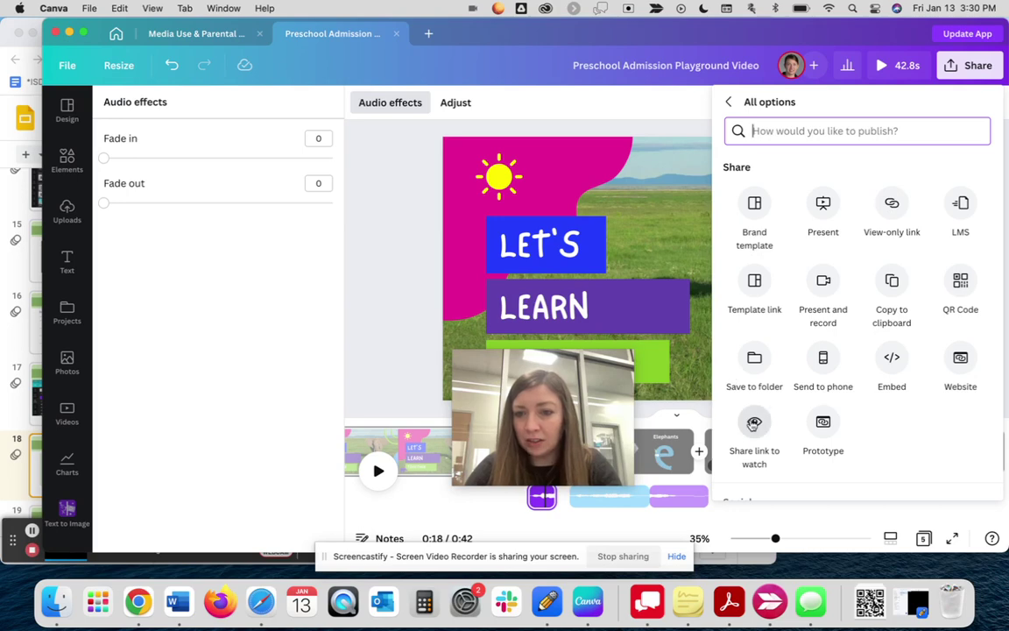
pyautogui.click(753, 424)
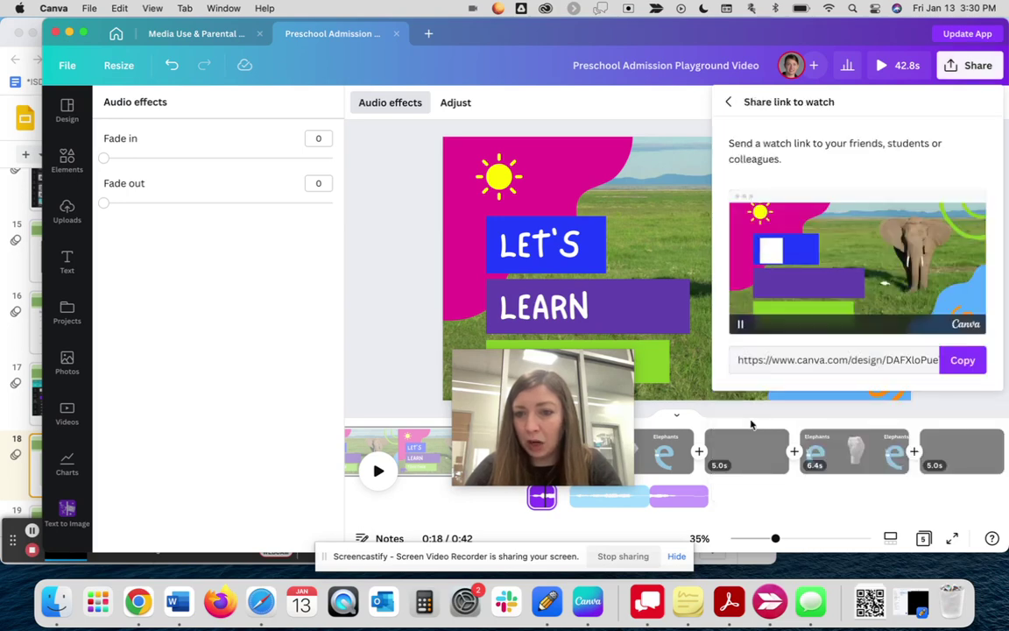
pyautogui.click(951, 361)
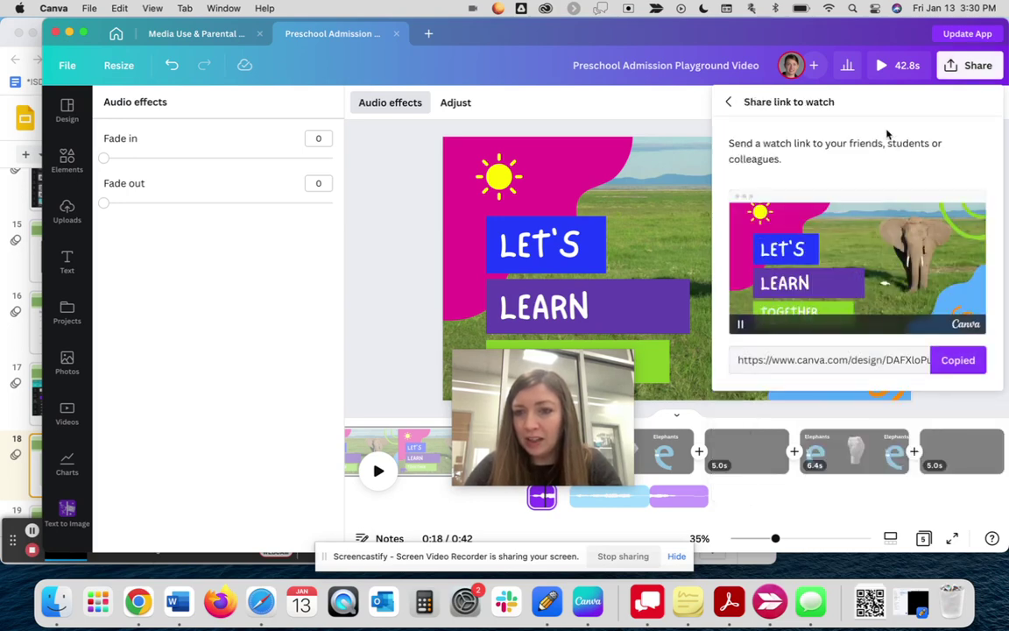
pyautogui.click(728, 103)
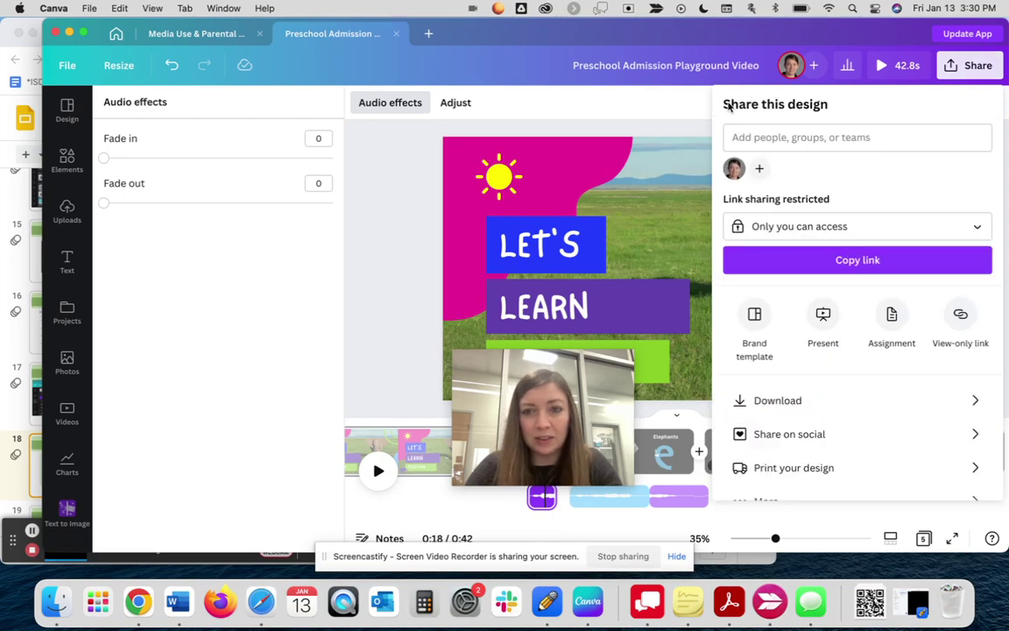
# - Review slide 18's sharing-options image in Google Slides, then return to Canva's sharing panel
pyautogui.click(38, 466)
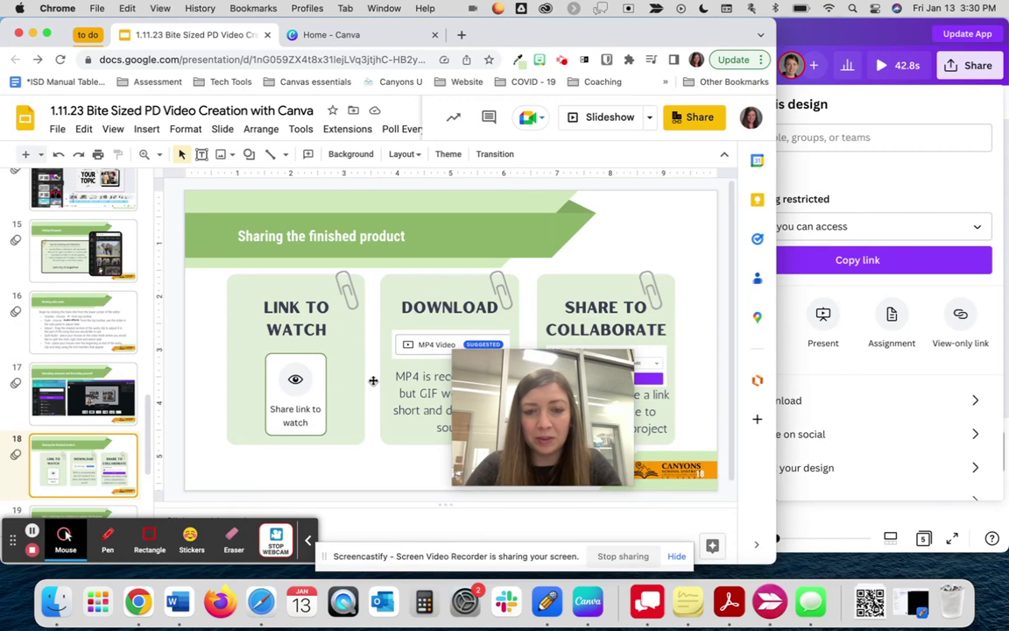
pyautogui.scroll(-3, 373, 380)
pyautogui.scroll(2, 371, 378)
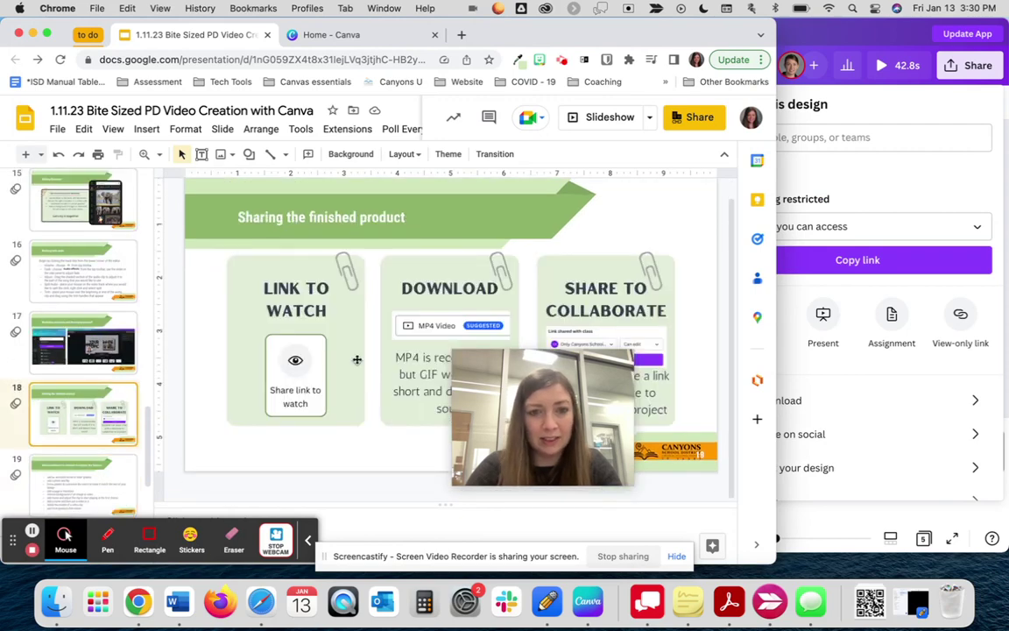
pyautogui.click(356, 359)
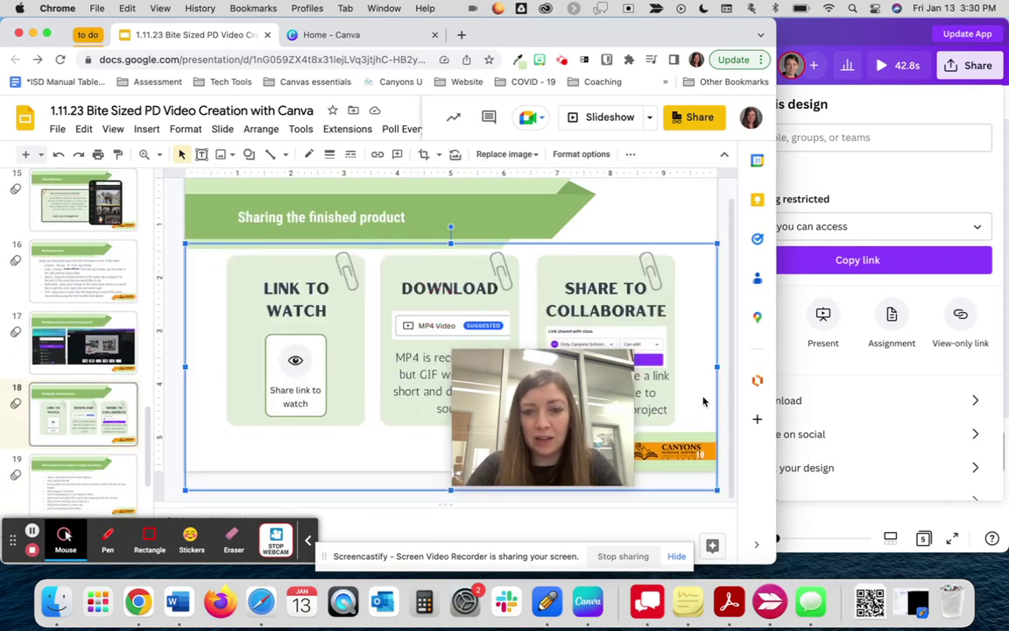
pyautogui.moveTo(559, 422)
pyautogui.moveTo(568, 394); pyautogui.dragTo(123, 409)
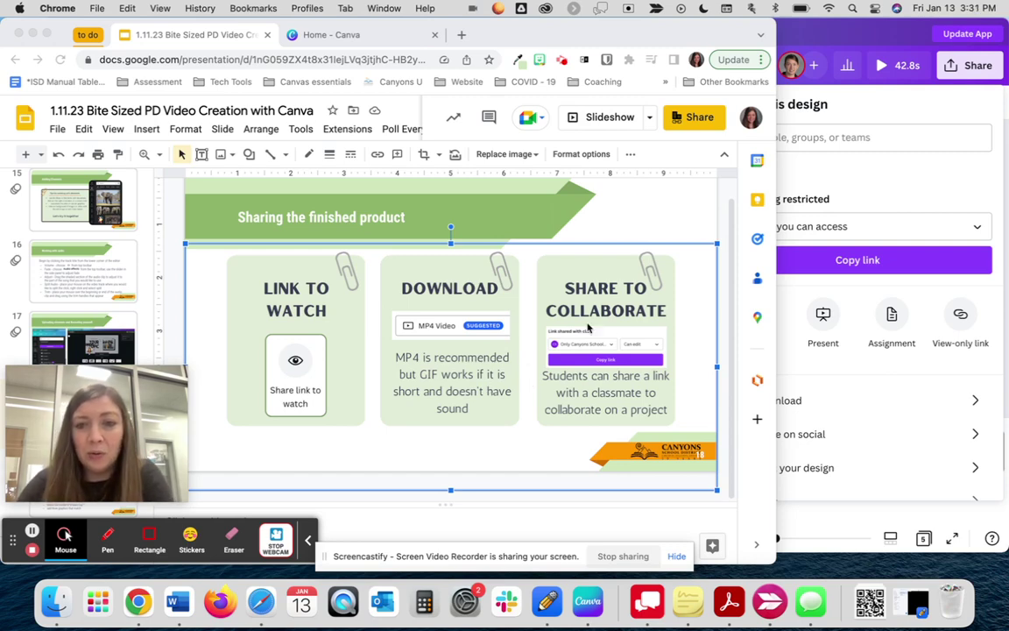
pyautogui.click(859, 187)
# - Set the design's link access to Anyone with the link (Can edit) and close Share
pyautogui.click(833, 221)
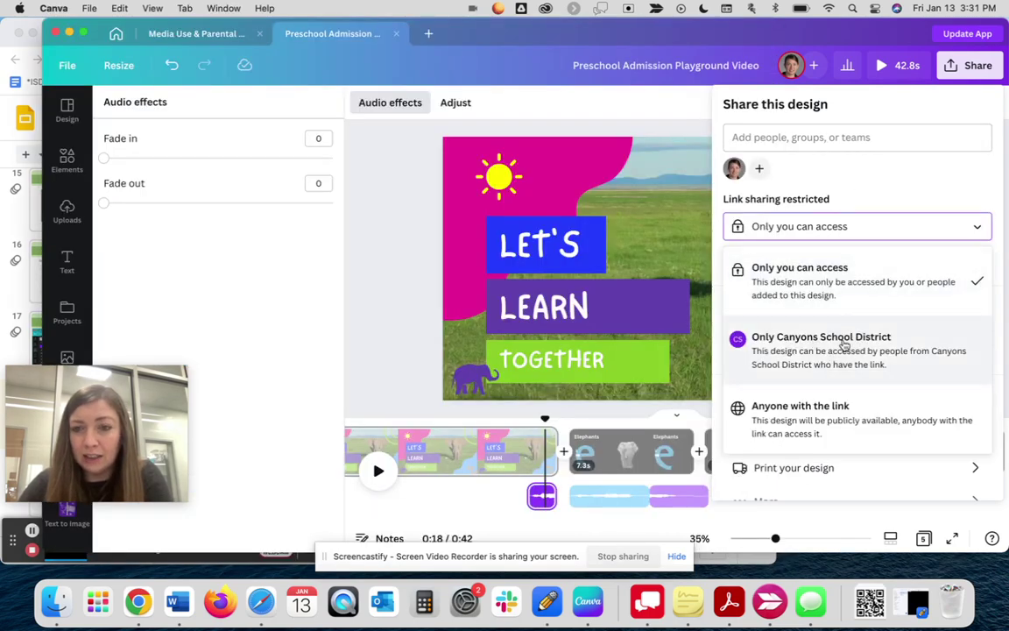
pyautogui.click(764, 426)
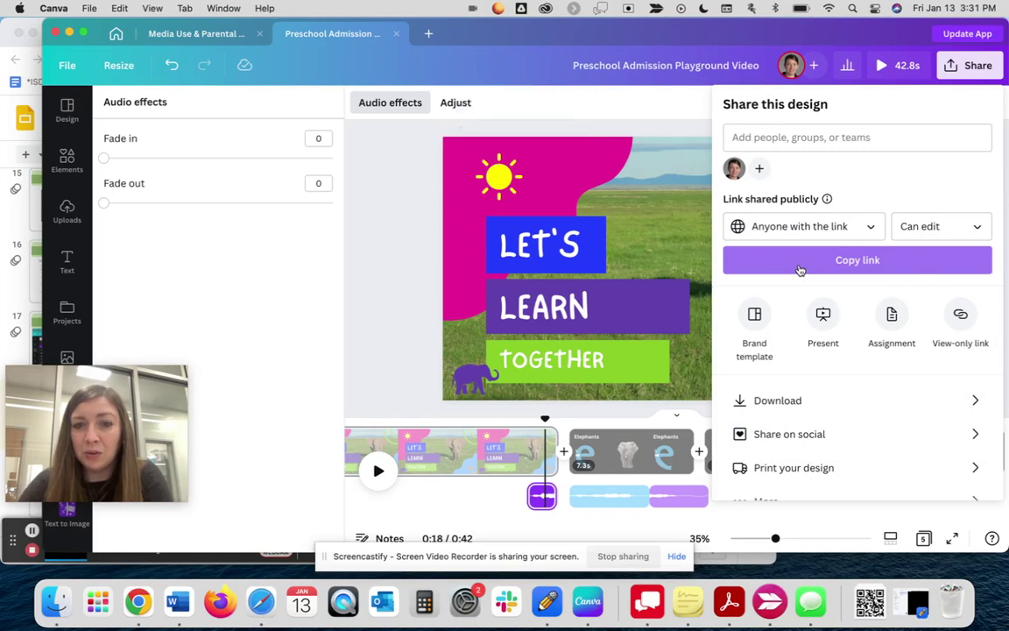
pyautogui.click(396, 291)
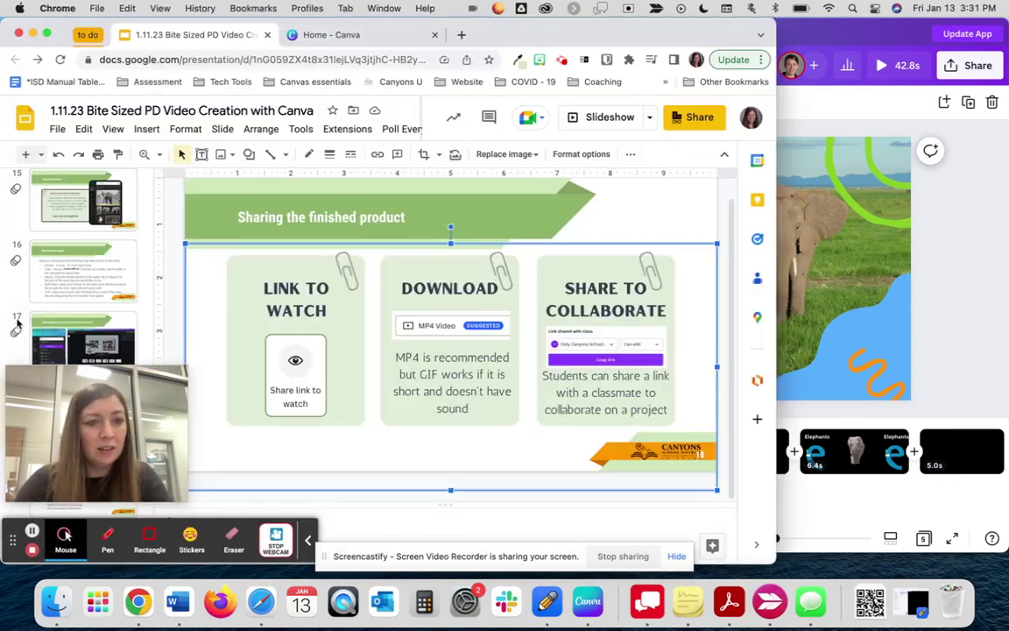
# - Move past slide 19's student challenge to slide 20 and reveal the Canva Design School card's link
pyautogui.click(90, 555)
pyautogui.scroll(-5, 102, 321)
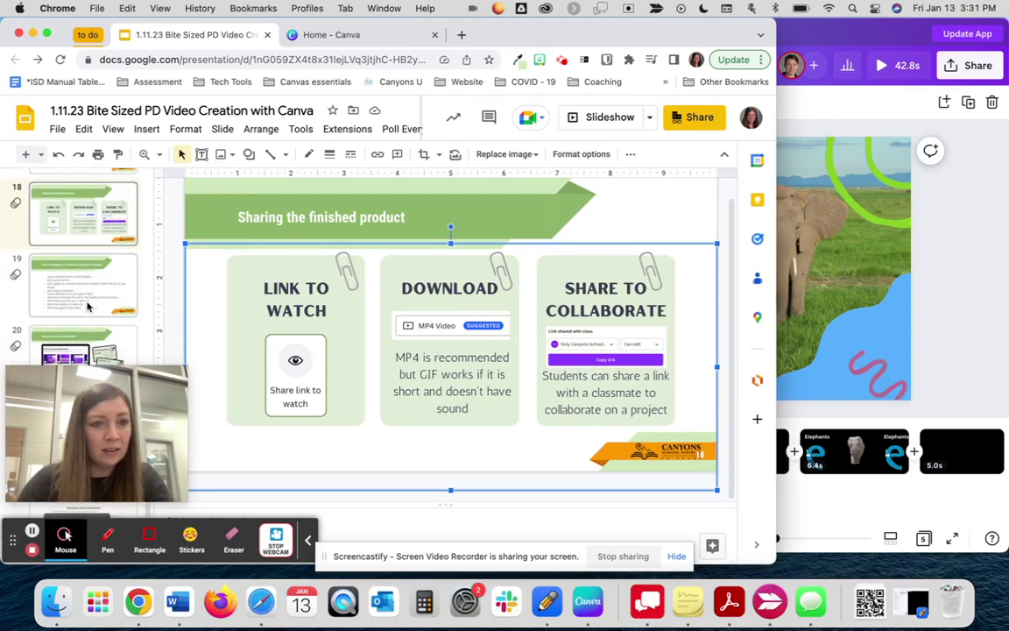
pyautogui.click(88, 307)
pyautogui.moveTo(83, 416); pyautogui.dragTo(865, 422)
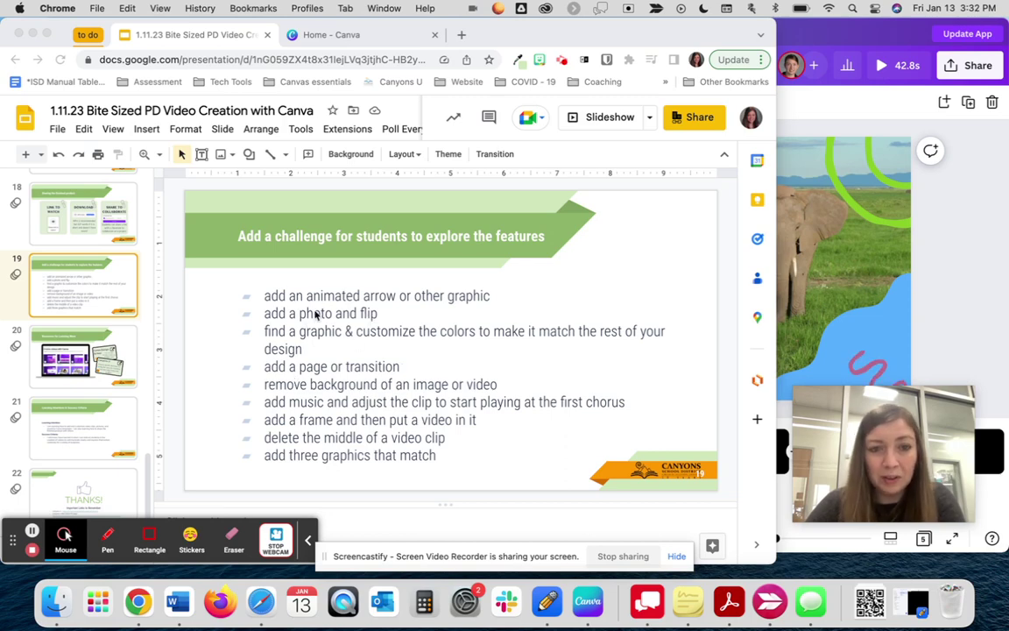
pyautogui.click(305, 339)
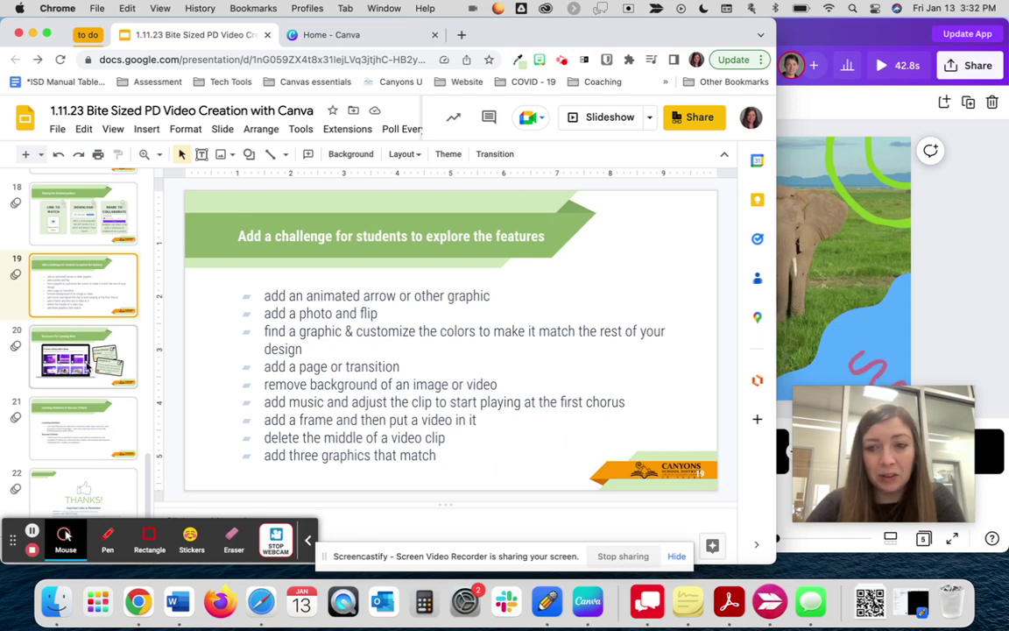
pyautogui.click(87, 368)
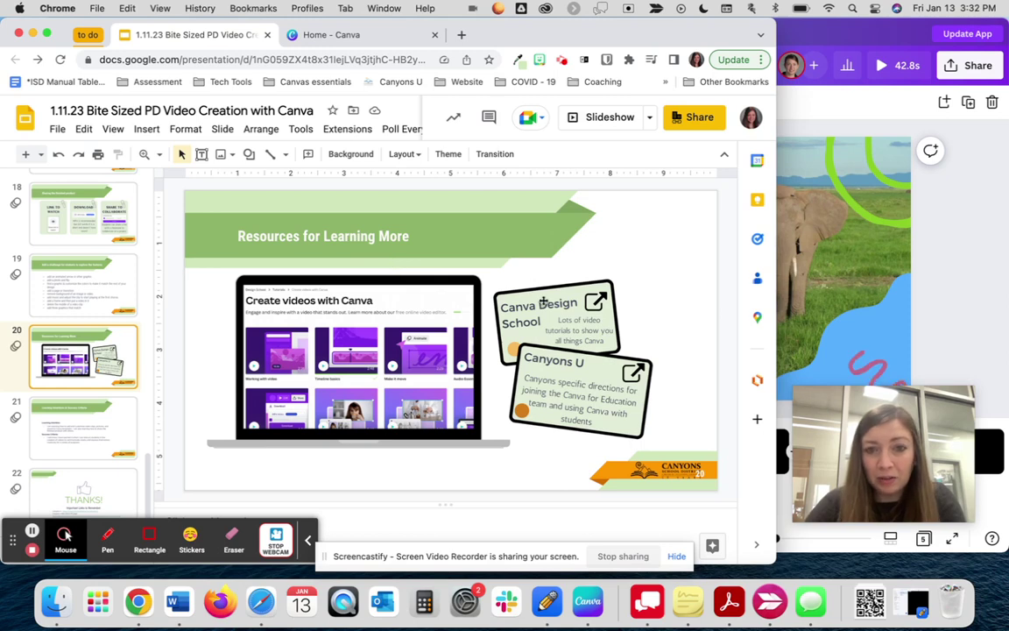
pyautogui.click(599, 301)
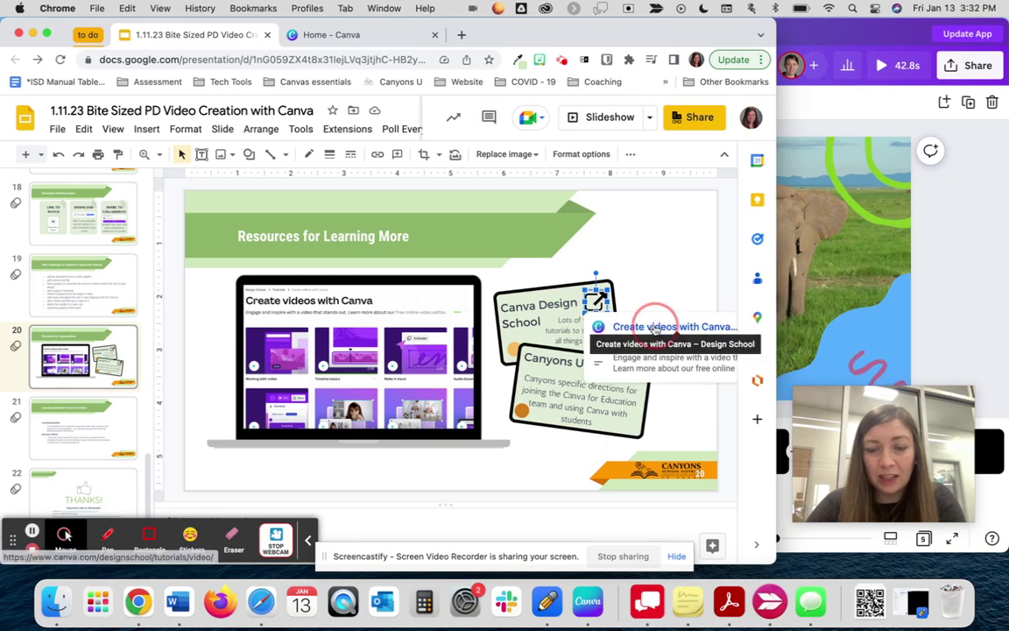
# - Browse the 'Create videos with Canva' Design School tutorials page, then return to Google Slides
pyautogui.click(655, 330)
pyautogui.scroll(-5, 354, 256)
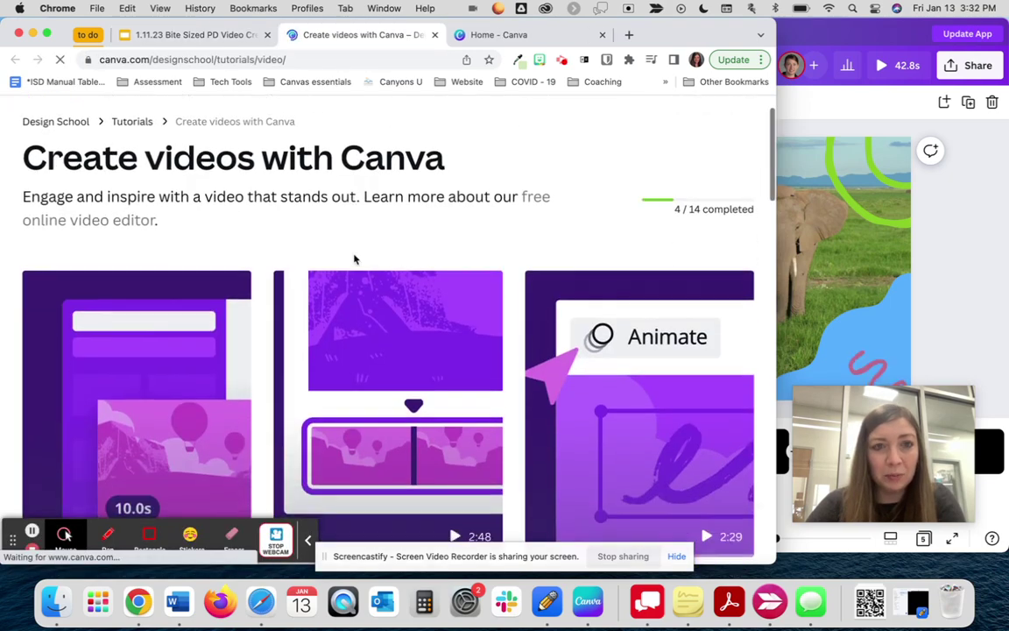
pyautogui.scroll(2, 355, 259)
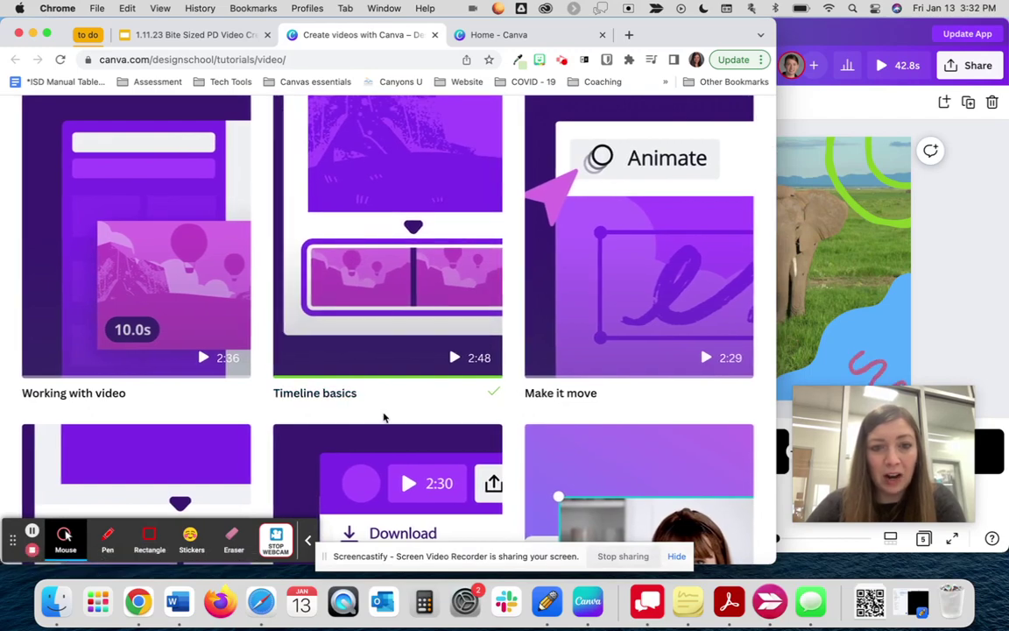
pyautogui.scroll(-5, 383, 418)
pyautogui.scroll(-6, 383, 418)
pyautogui.scroll(-7, 384, 418)
pyautogui.scroll(-3, 384, 418)
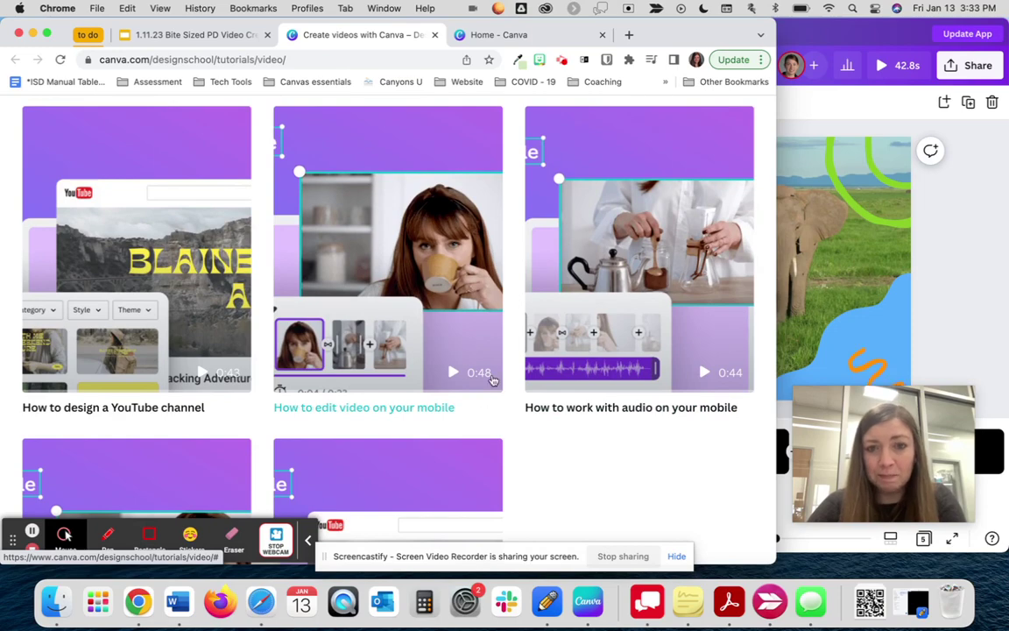
pyautogui.scroll(-4, 498, 391)
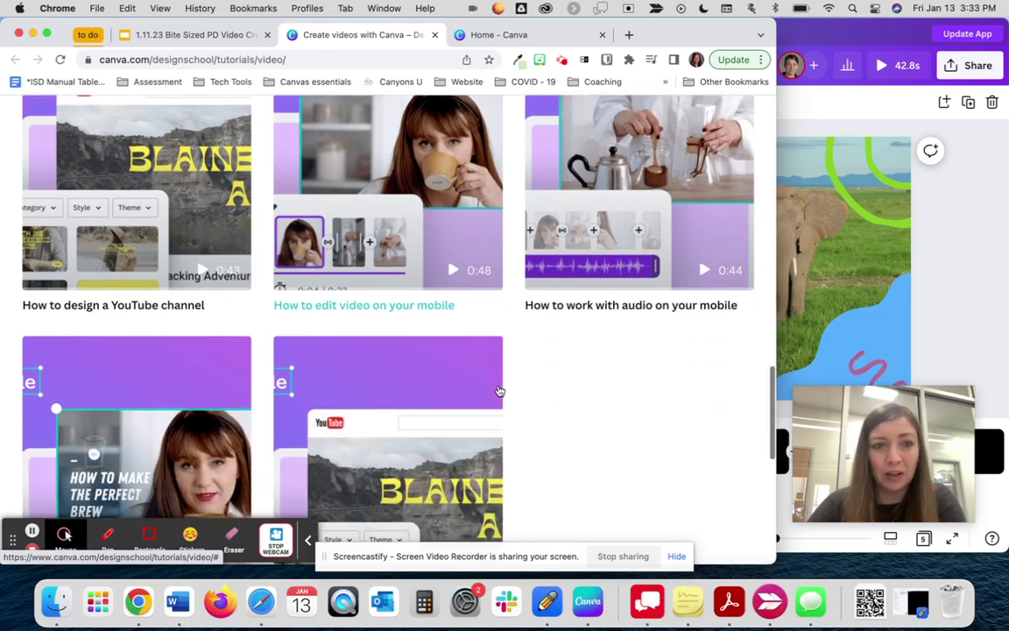
pyautogui.scroll(4, 499, 391)
pyautogui.scroll(12, 498, 391)
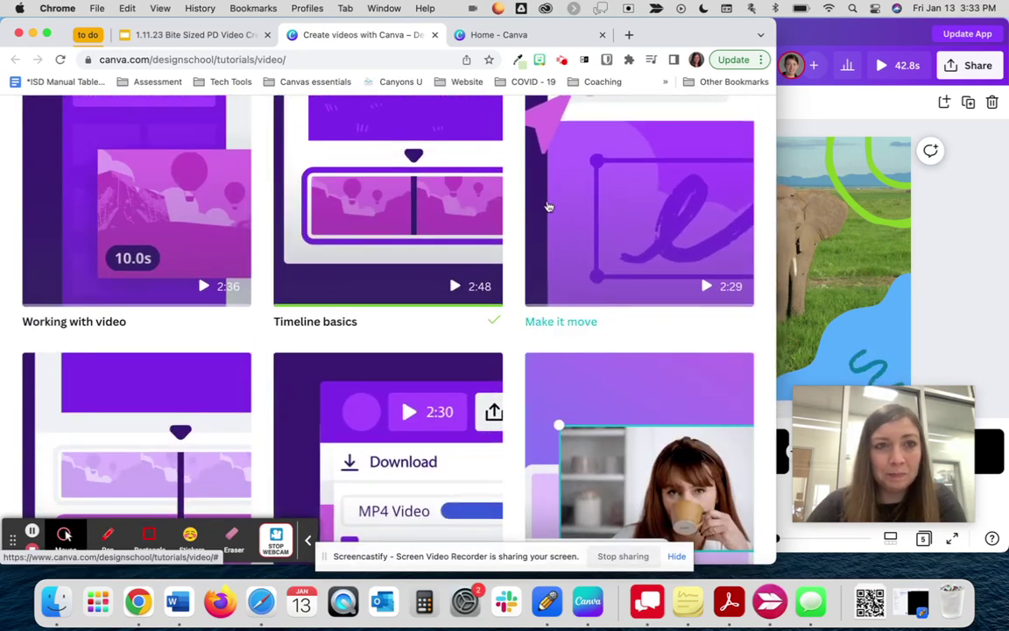
pyautogui.click(188, 34)
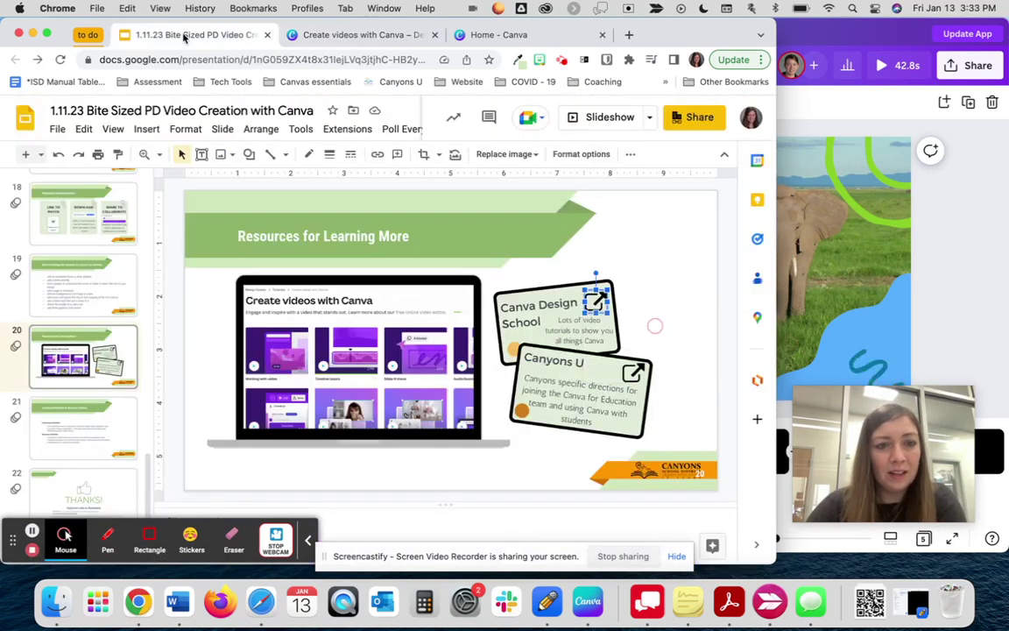
# - Go through slide 21, Learning Intentions & Success Criteria, to the final THANKS! slide 22
pyautogui.click(70, 436)
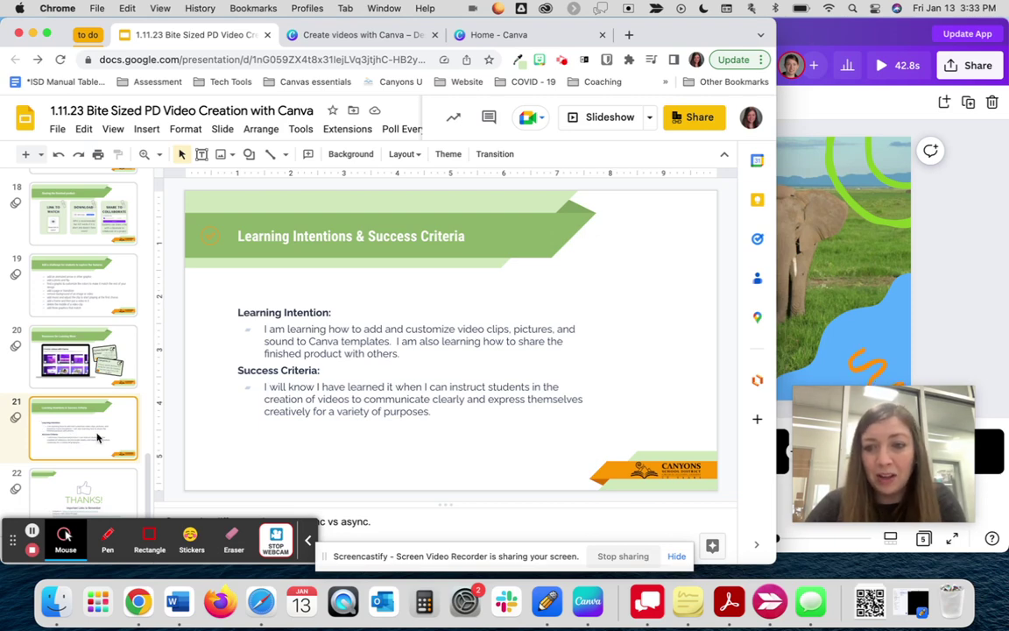
pyautogui.click(91, 488)
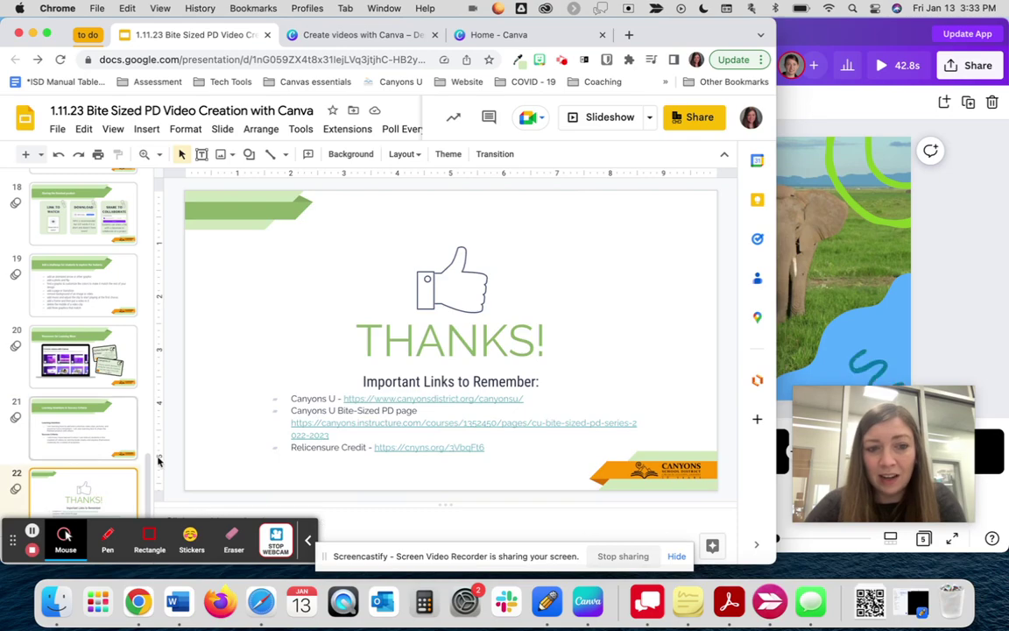